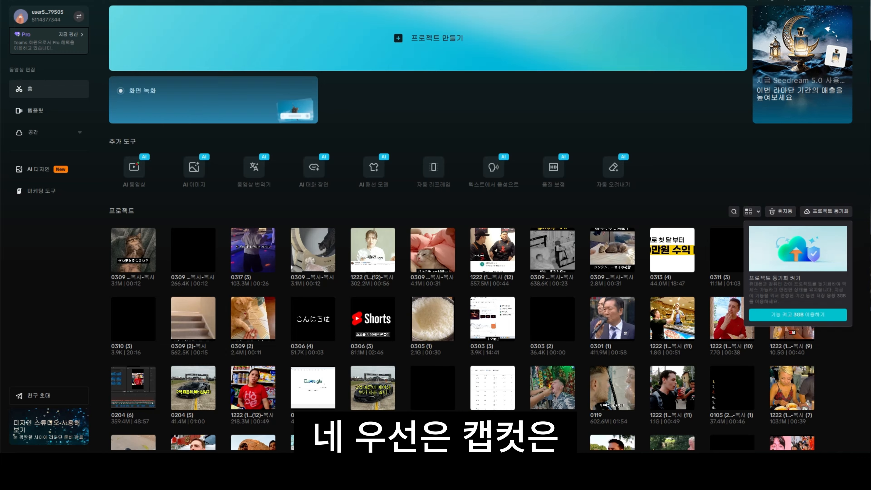
Switch to the CapCut website in the browser, download the free desktop installer, and return to the product page.
mouse_move(397, 466)
click(348, 415)
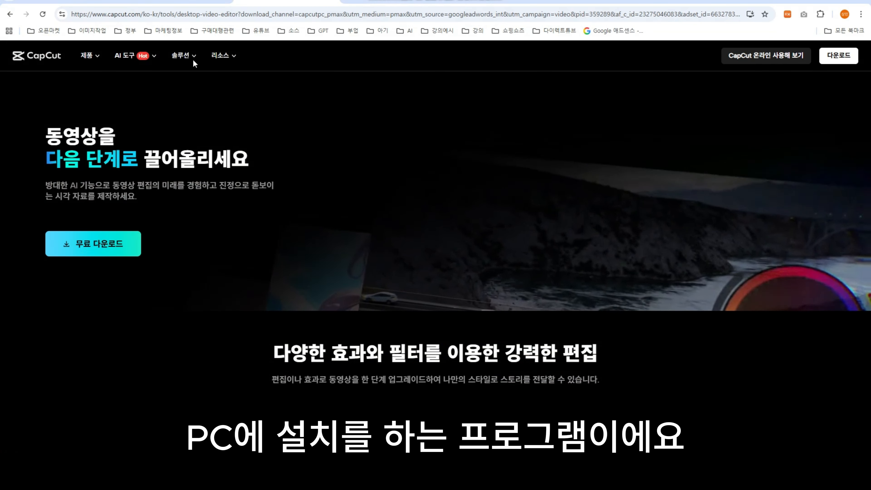
mouse_move(223, 55)
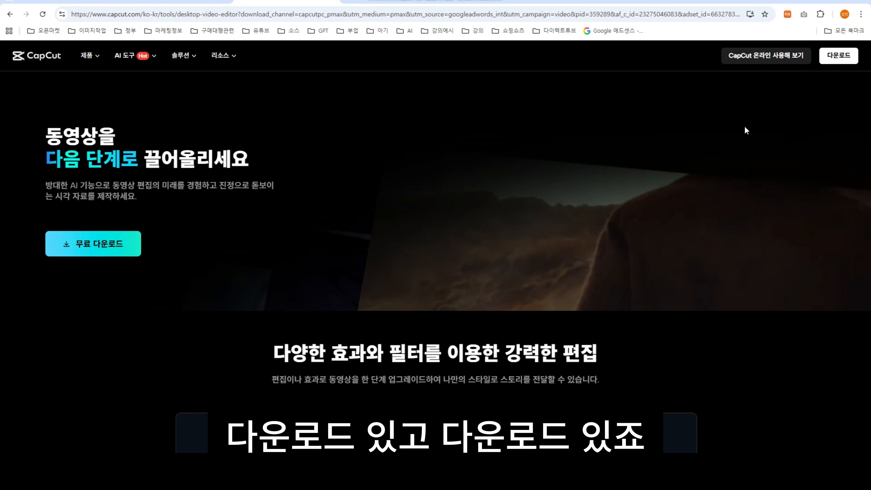
click(71, 246)
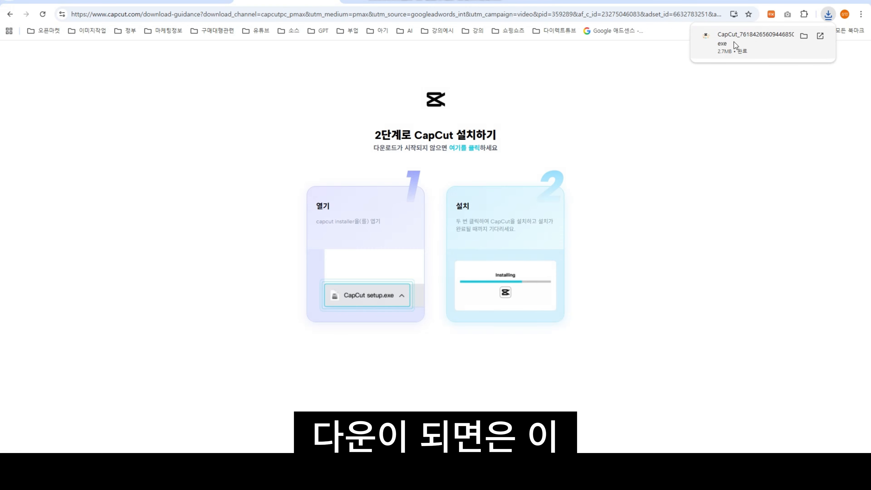
click(630, 111)
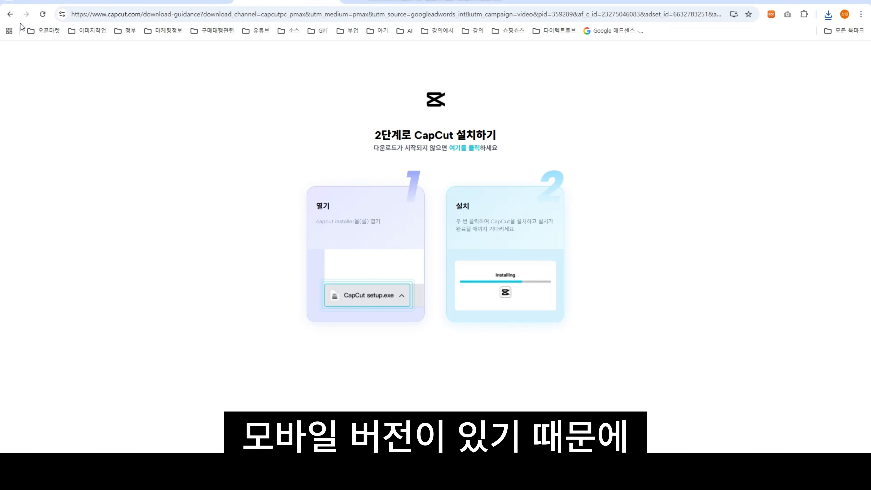
click(9, 14)
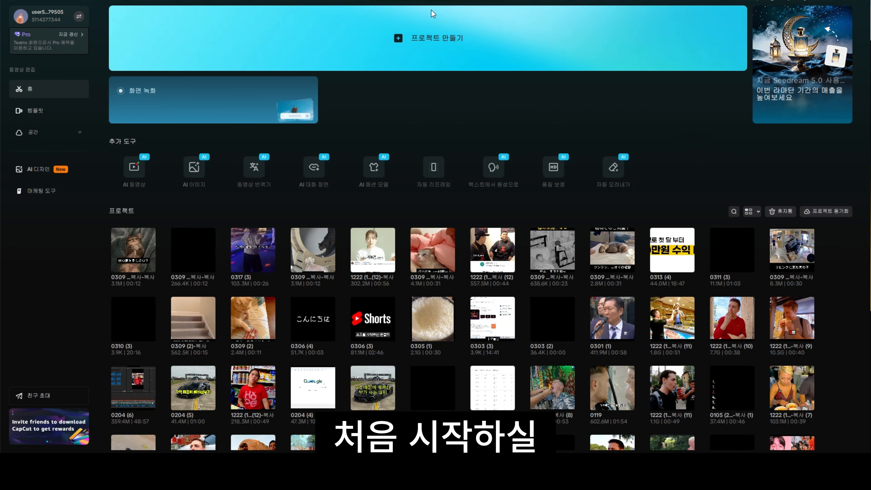
Create a new project in CapCut and close its editor to return to the home screen.
click(414, 43)
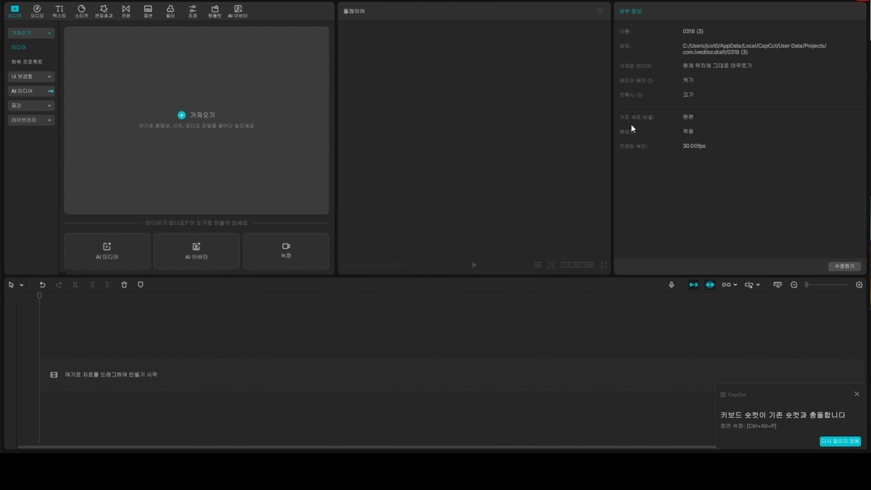
click(859, 2)
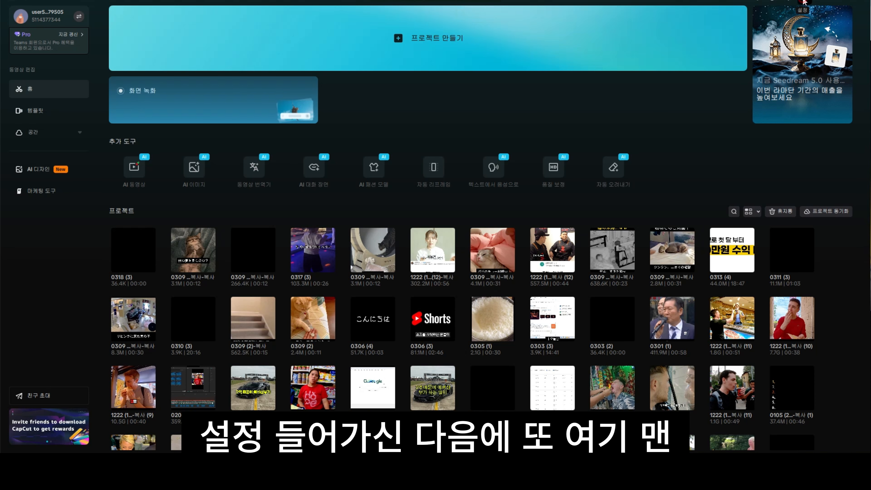
Check in the general settings that the interface language is 한국어 and save the settings.
click(803, 2)
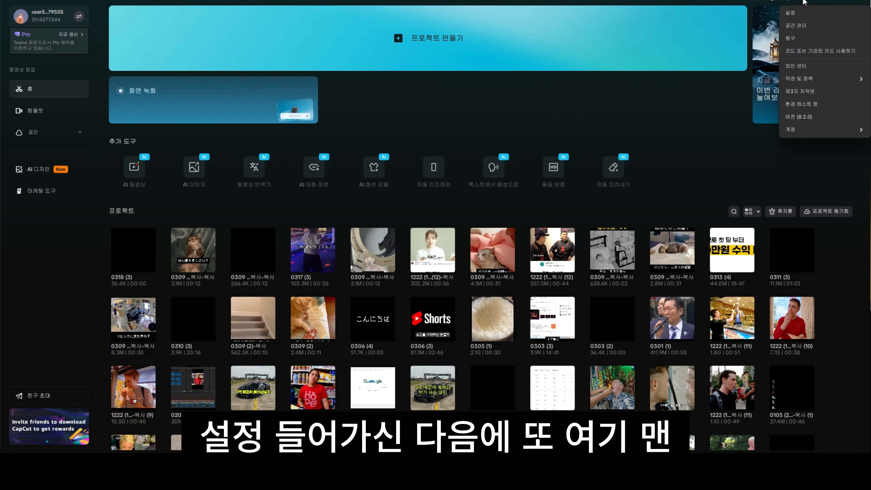
click(803, 13)
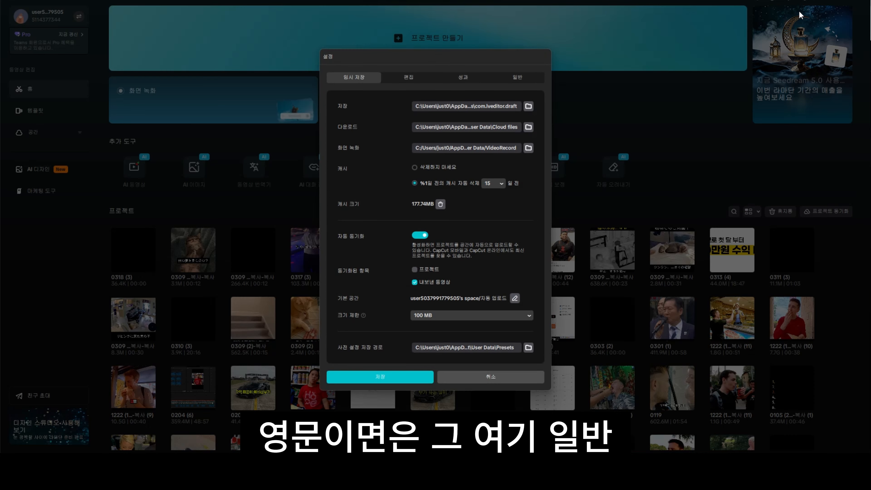
click(517, 77)
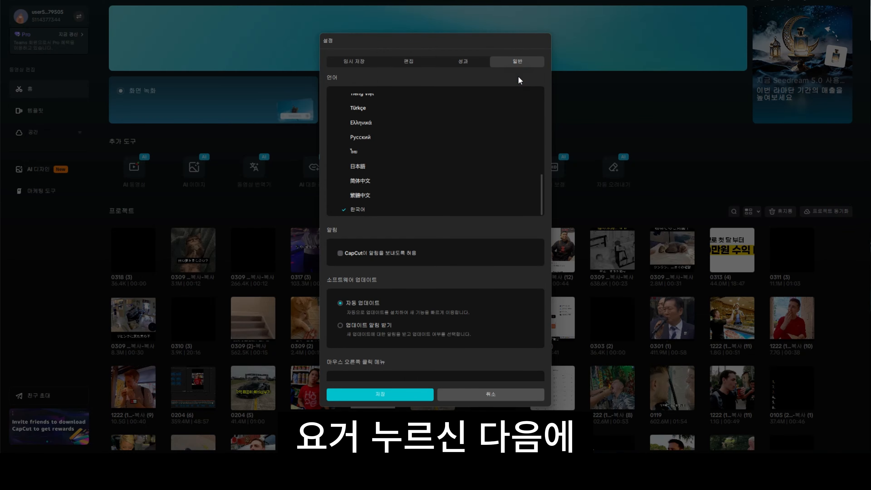
scroll(366, 147, down, 2)
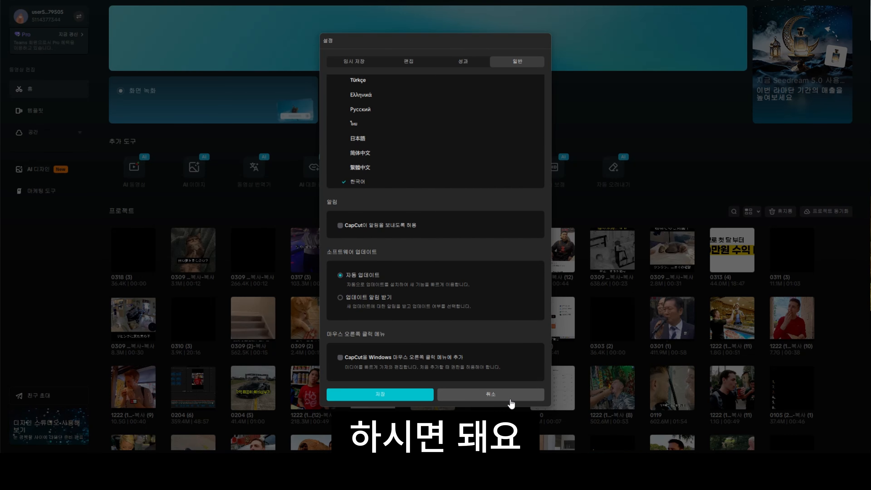
click(384, 398)
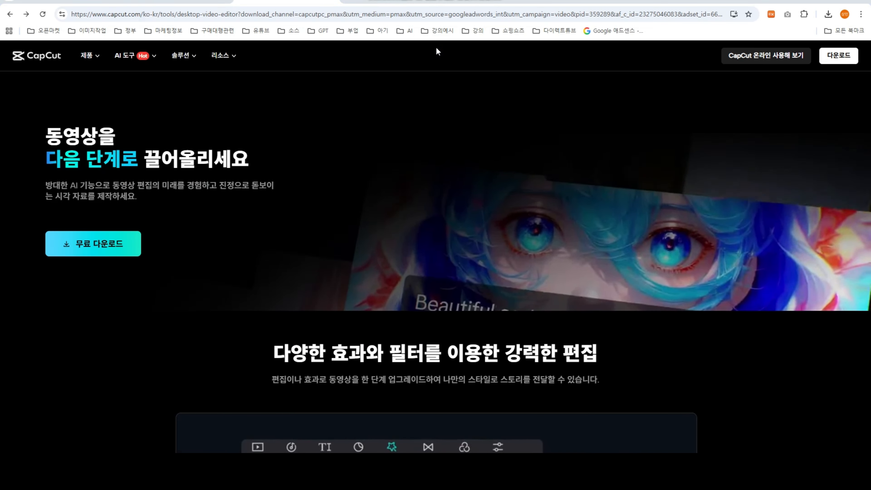
Create a new project and view the media import file dialog, closing it without importing a file.
click(436, 47)
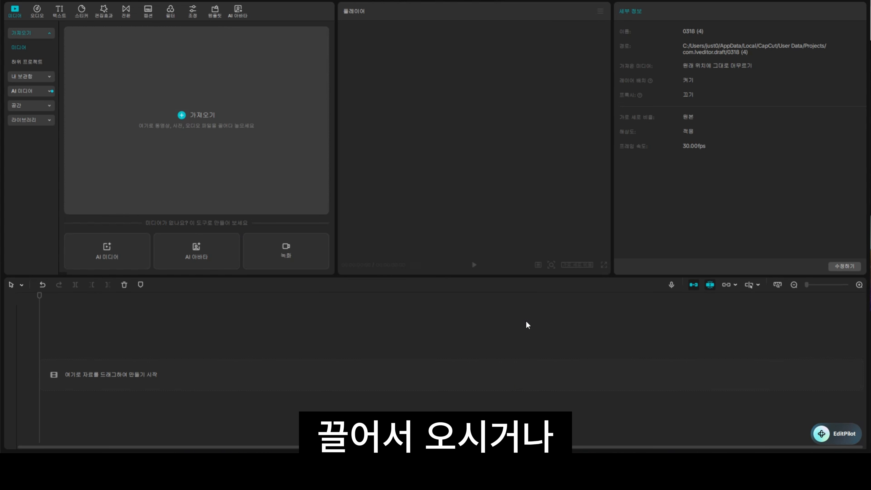
click(186, 152)
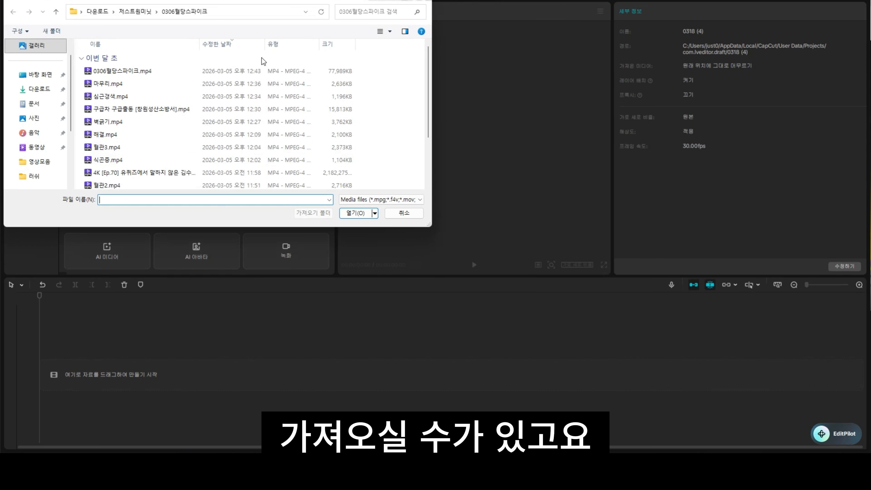
click(422, 1)
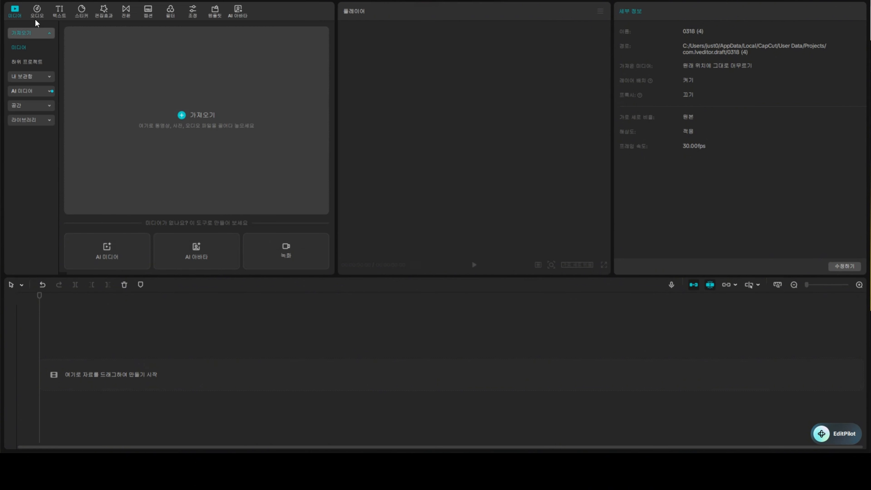
Look through the audio library: popular music, sound effects, audio extraction import and saved favourites.
click(37, 14)
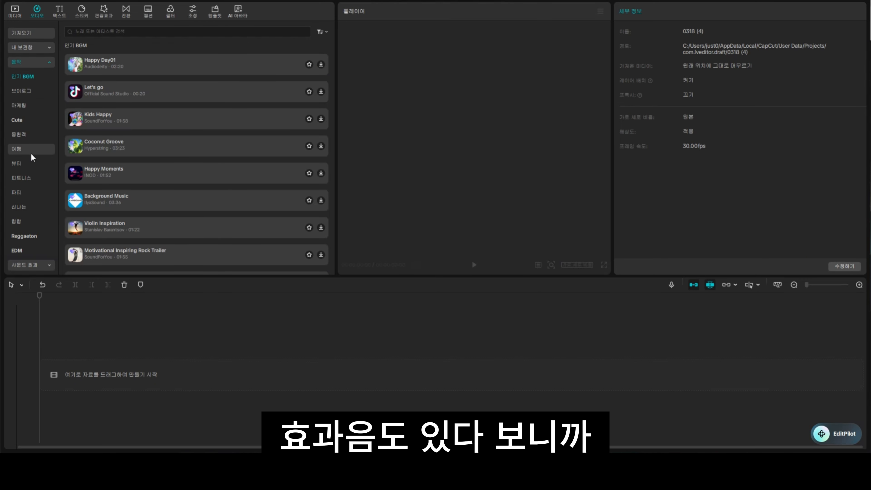
scroll(30, 156, down, 4)
click(31, 265)
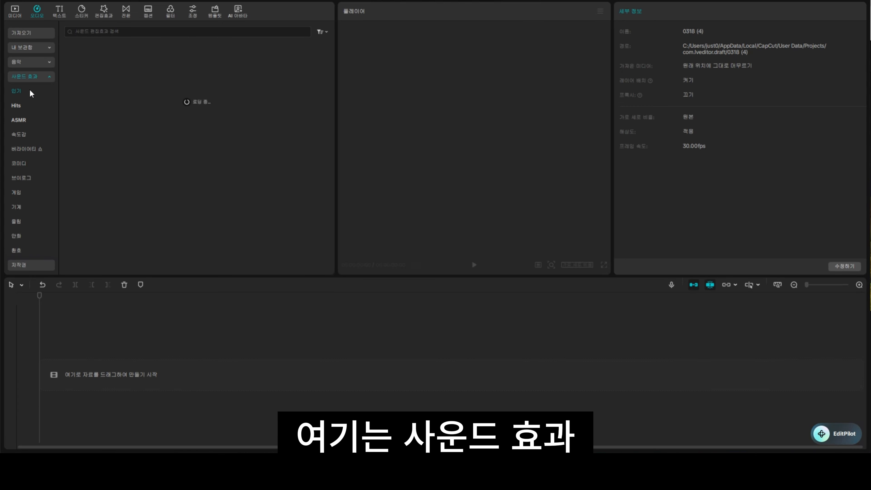
click(37, 63)
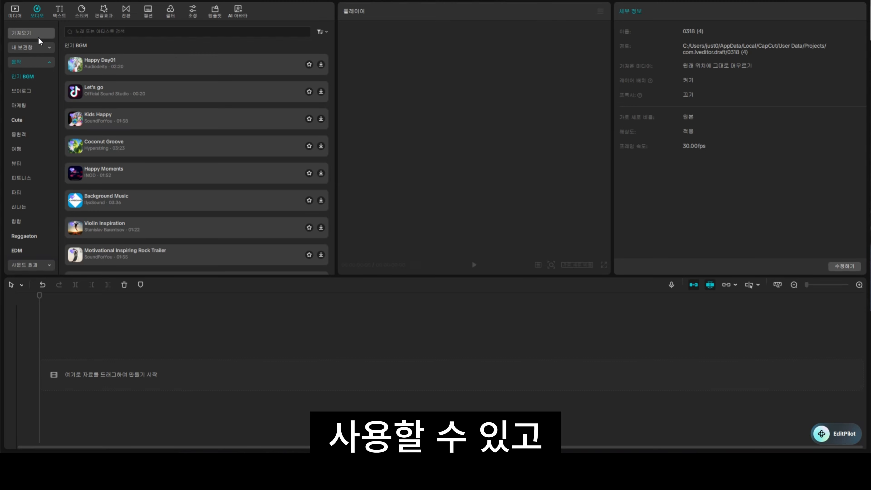
click(27, 33)
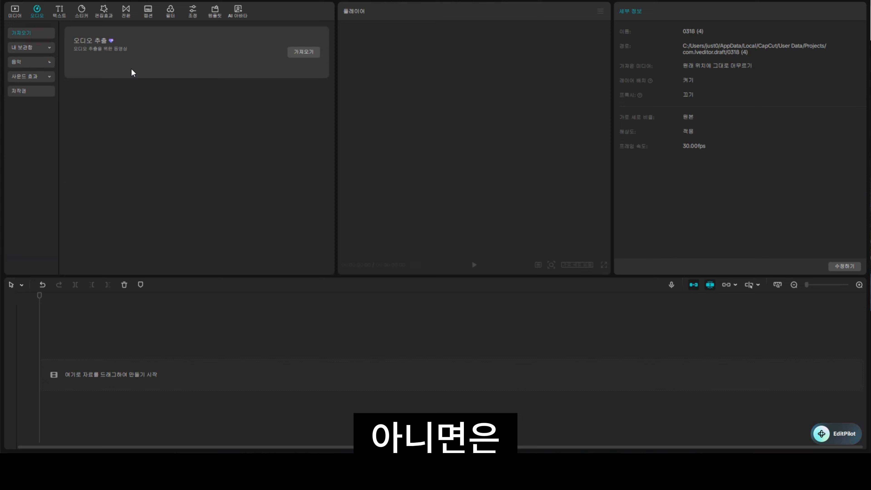
click(30, 48)
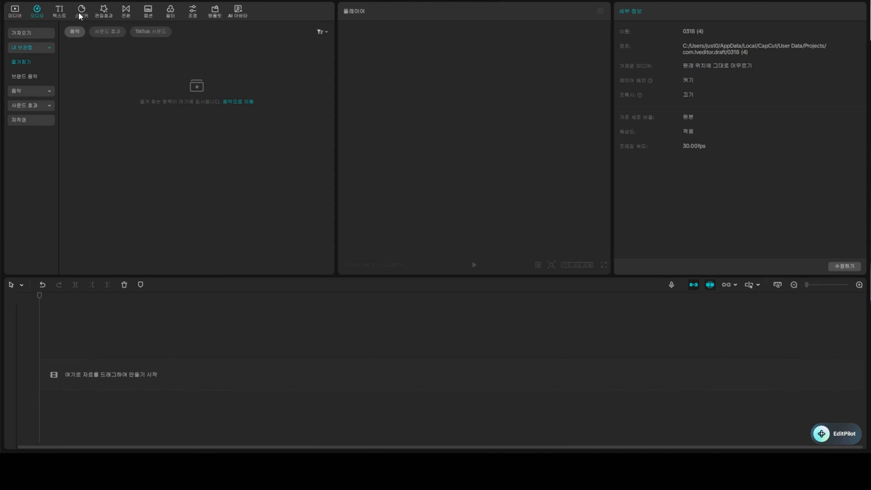
Browse the editor's text options and its popular stickers, editing effects and transitions.
click(61, 14)
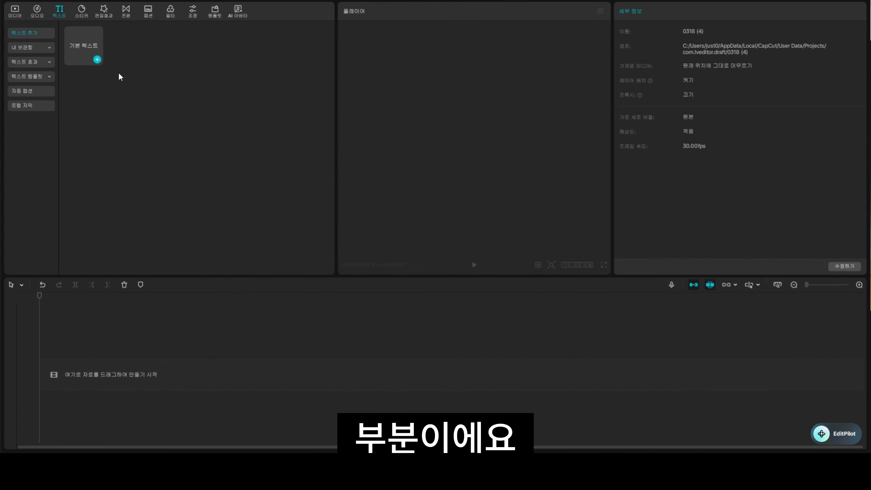
click(82, 11)
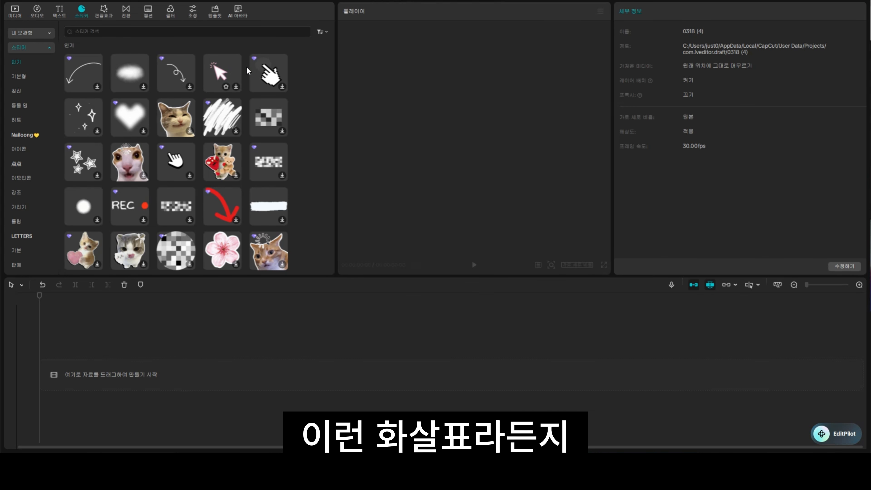
scroll(203, 206, down, 3)
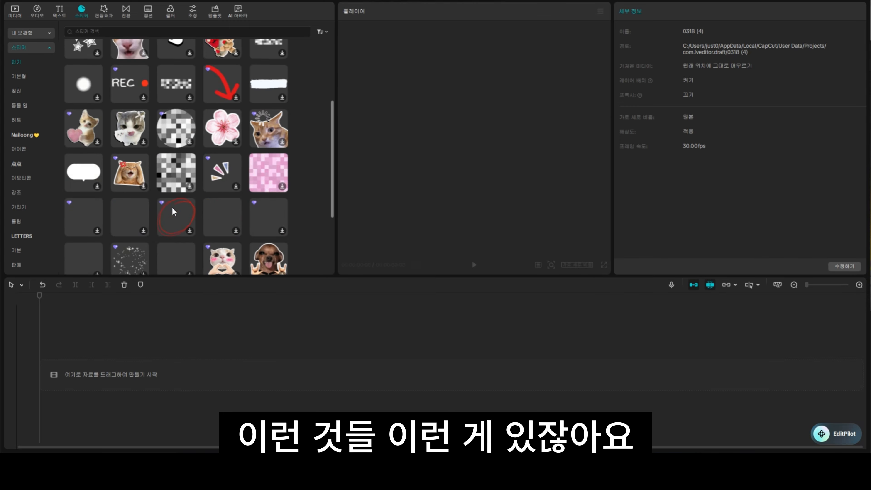
scroll(172, 185, up, 3)
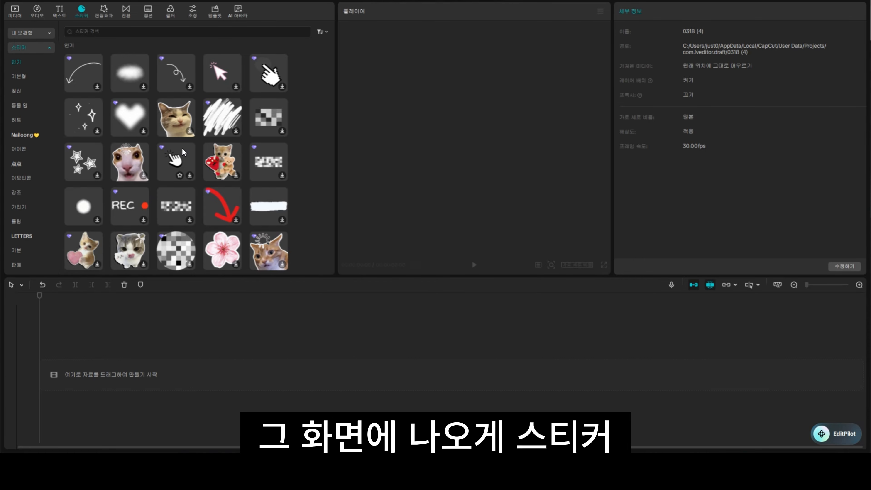
click(105, 18)
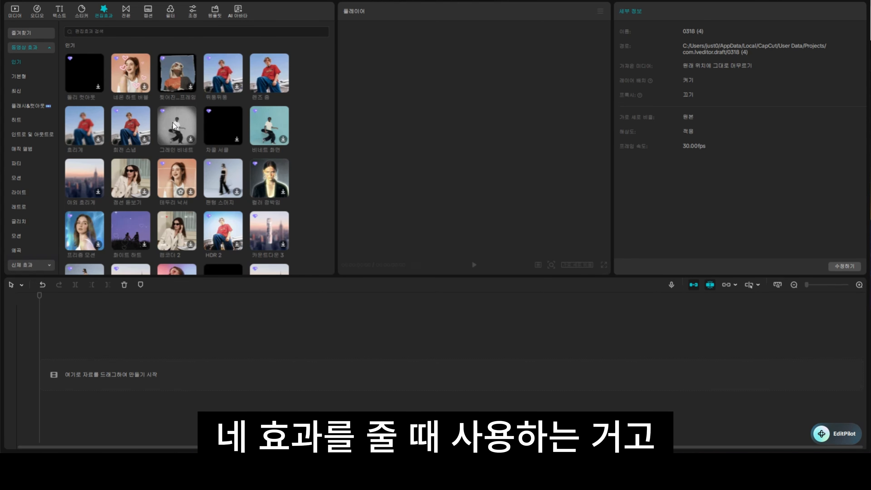
click(127, 14)
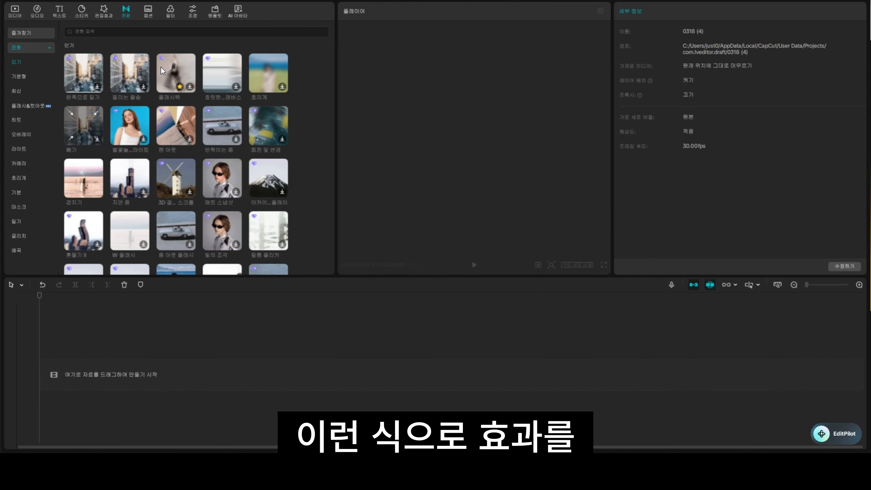
Examine the automatic caption options, including source and bilingual caption languages, caption templates and automatic lyrics.
click(148, 11)
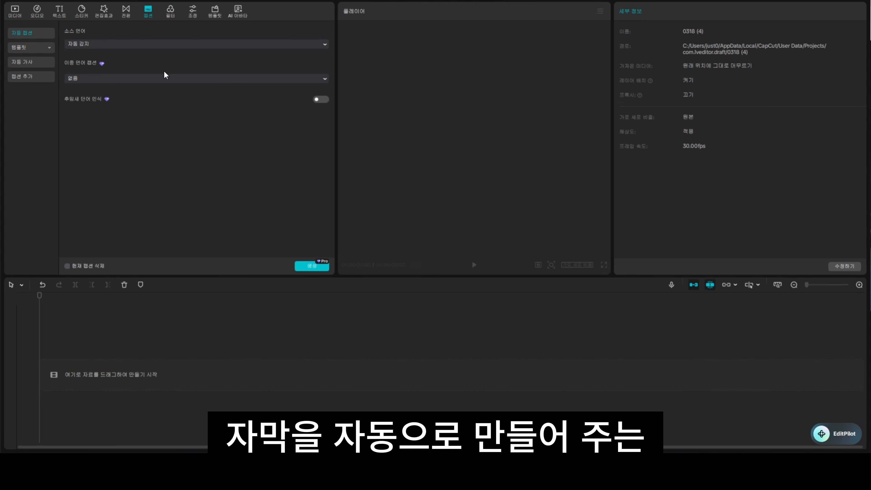
click(122, 79)
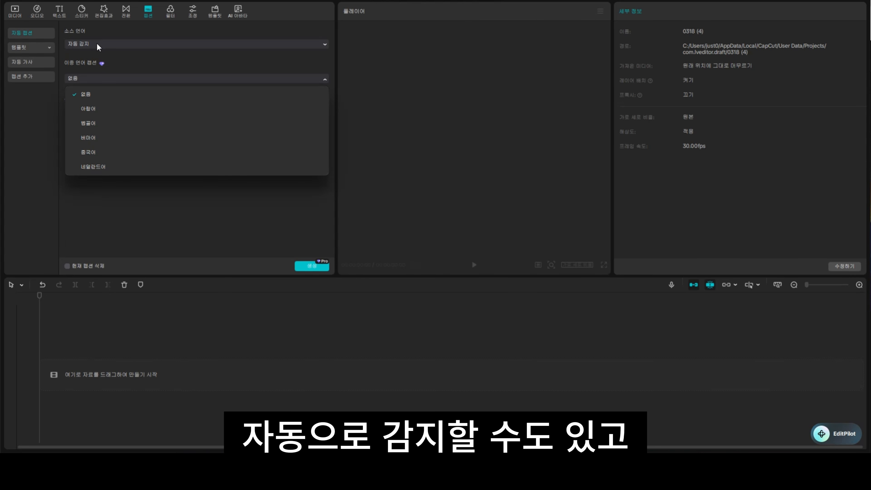
click(106, 44)
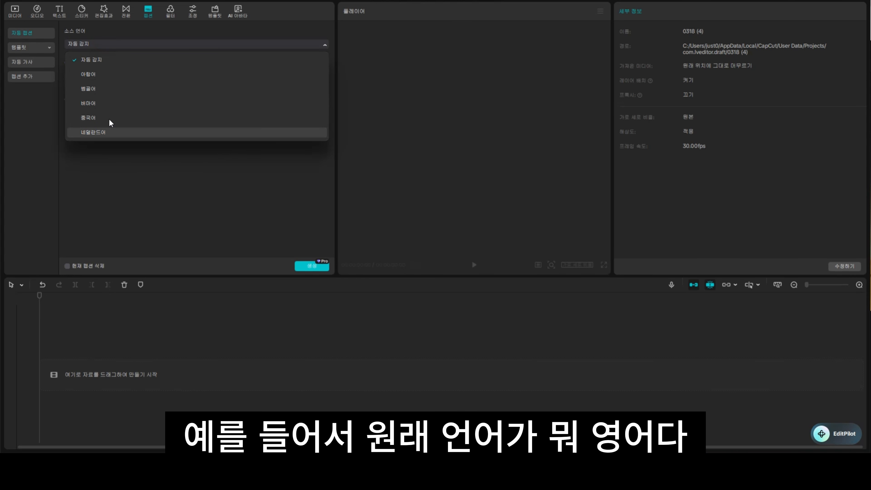
click(89, 44)
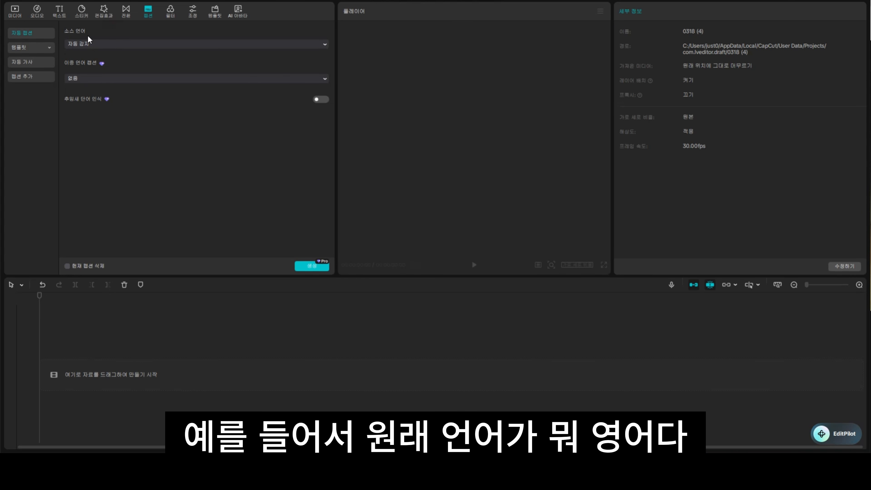
click(116, 79)
scroll(128, 137, down, 2)
scroll(130, 135, down, 5)
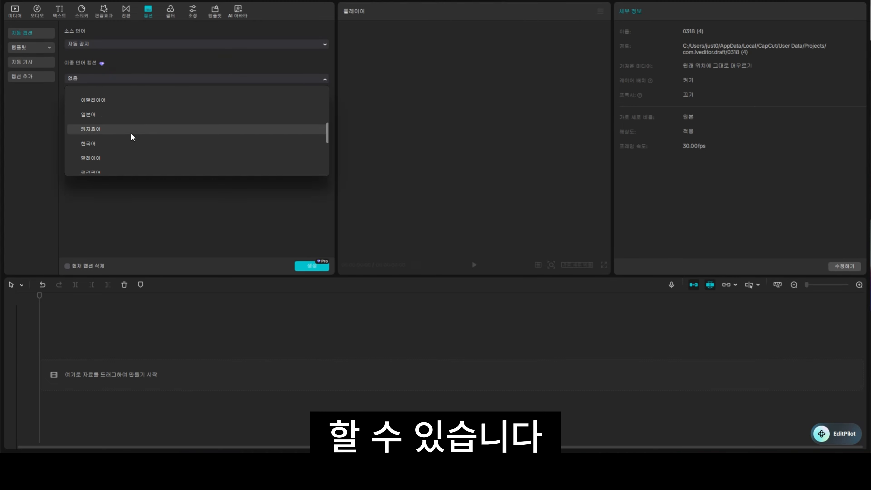
click(136, 211)
click(30, 51)
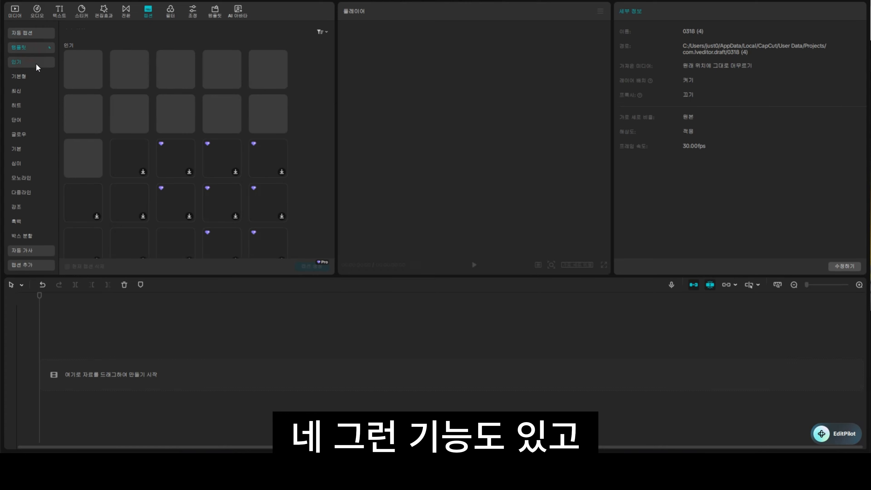
click(27, 250)
Browse the filter library, including the landscape (풍경) and pet (반려동물) categories.
click(168, 14)
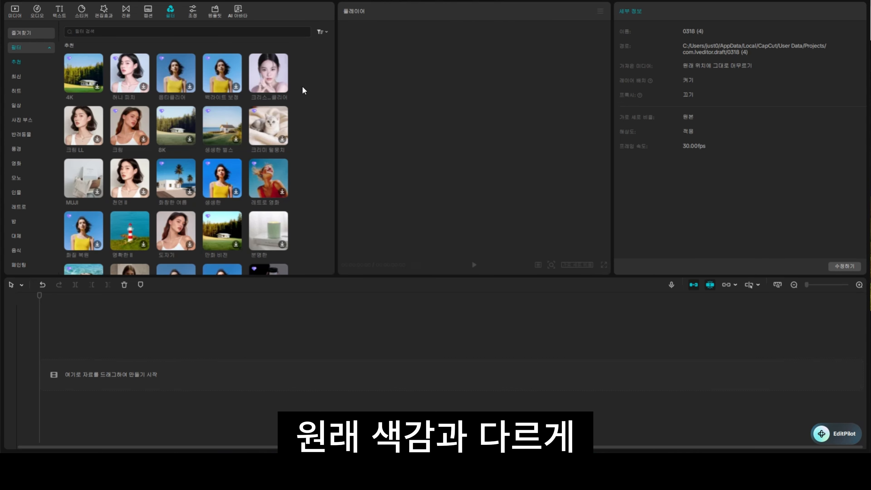
click(26, 148)
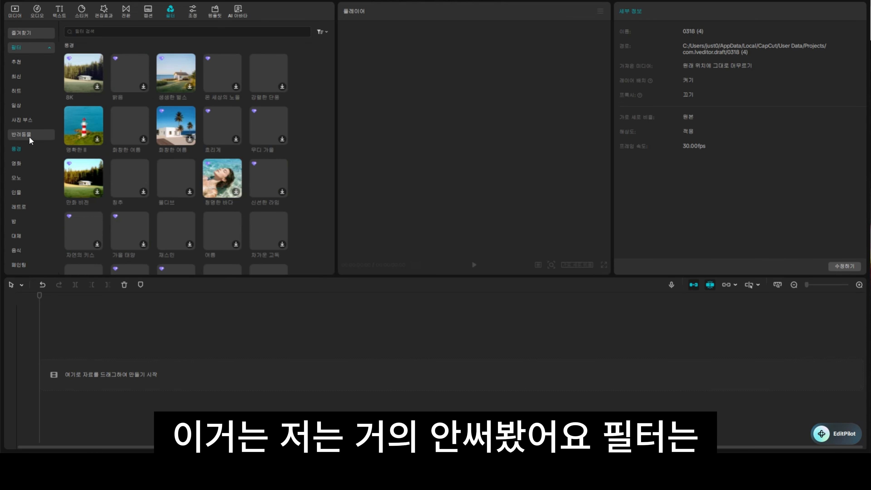
click(29, 135)
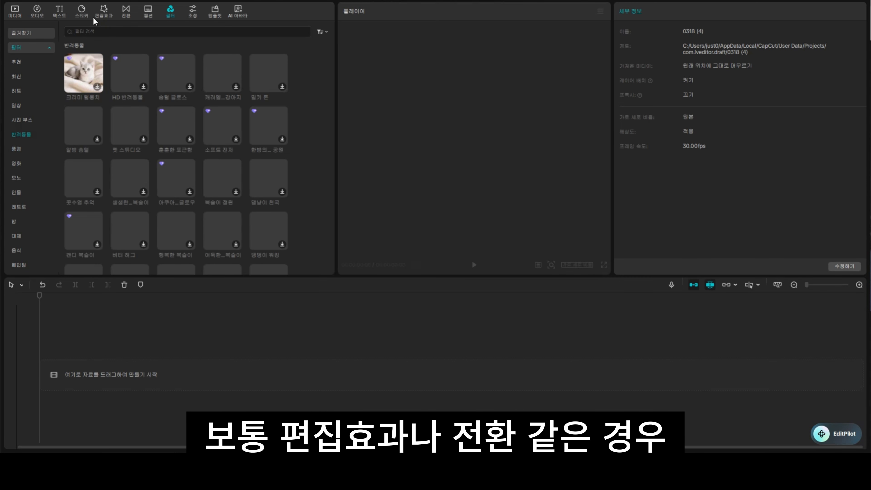
Look through the adjustment options, including custom adjustment (사용자 조정) and LUT, and the recommended video templates.
click(192, 13)
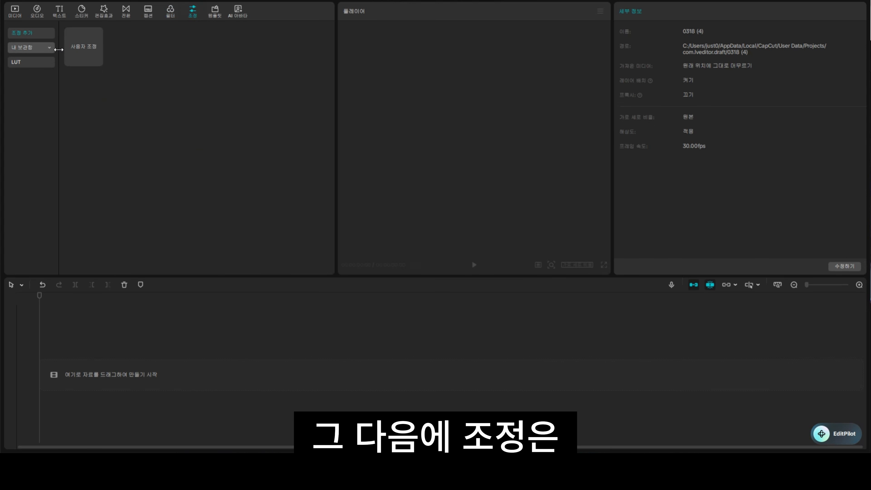
click(43, 61)
click(42, 34)
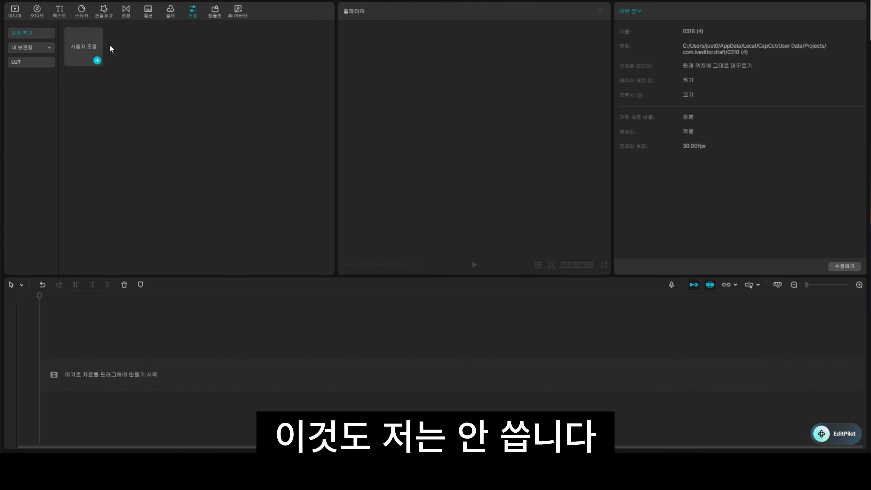
click(214, 12)
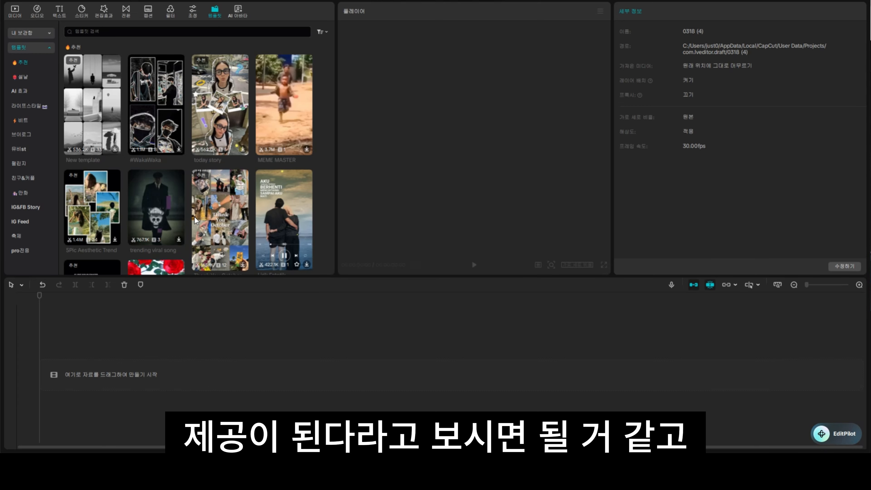
Browse the popular characters in the AI avatar library and return to the media import area.
click(236, 15)
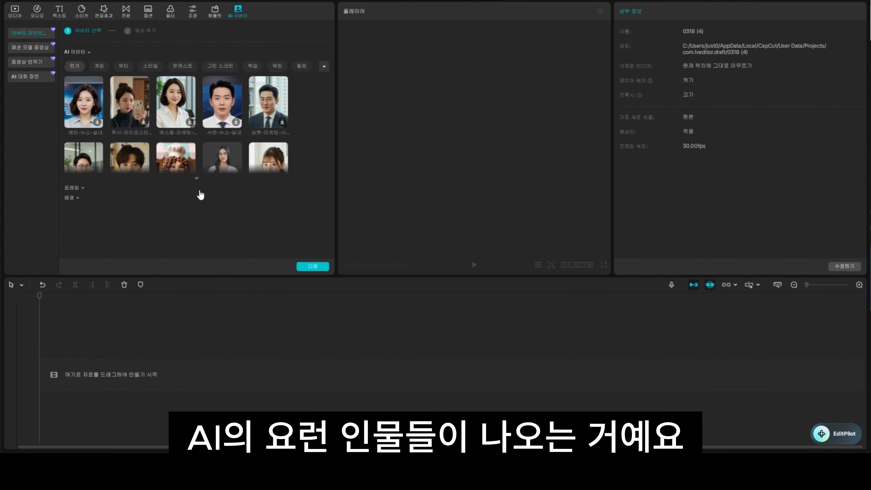
click(196, 178)
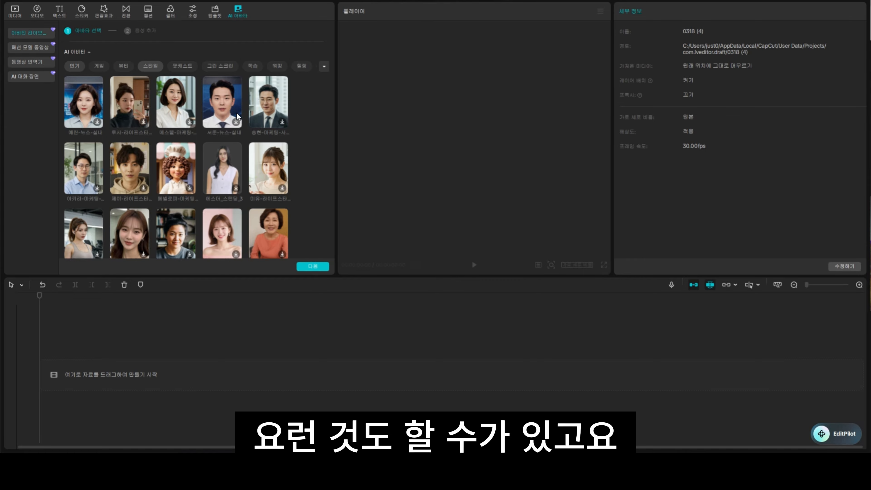
scroll(261, 164, down, 10)
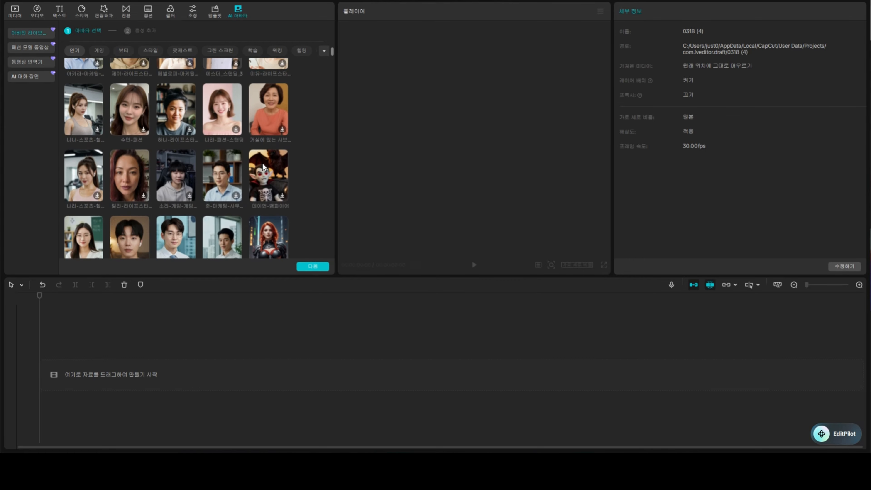
scroll(262, 164, down, 5)
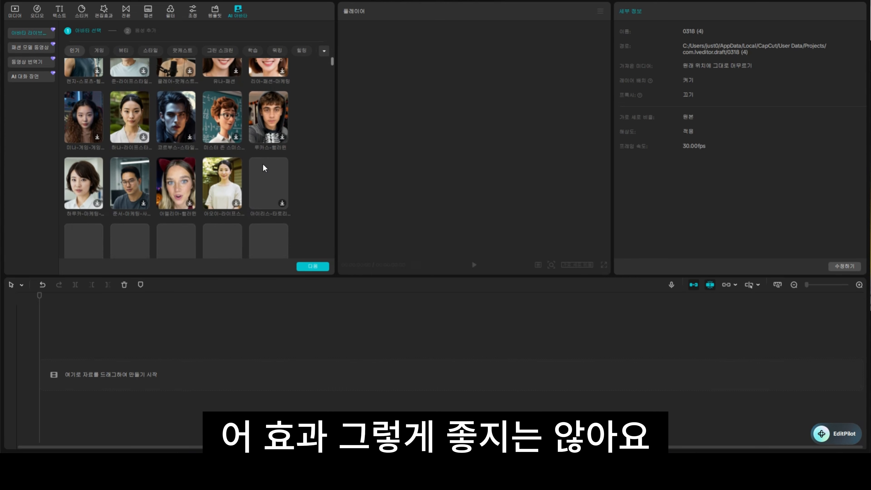
scroll(258, 120, up, 8)
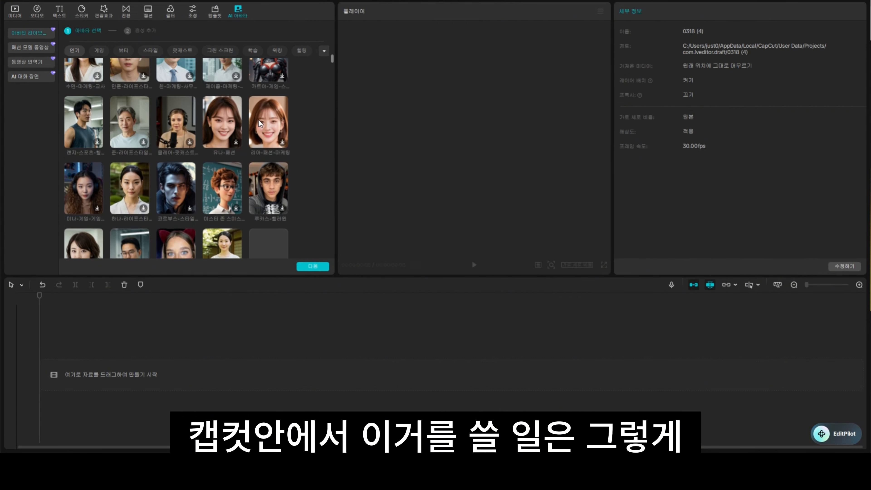
click(14, 11)
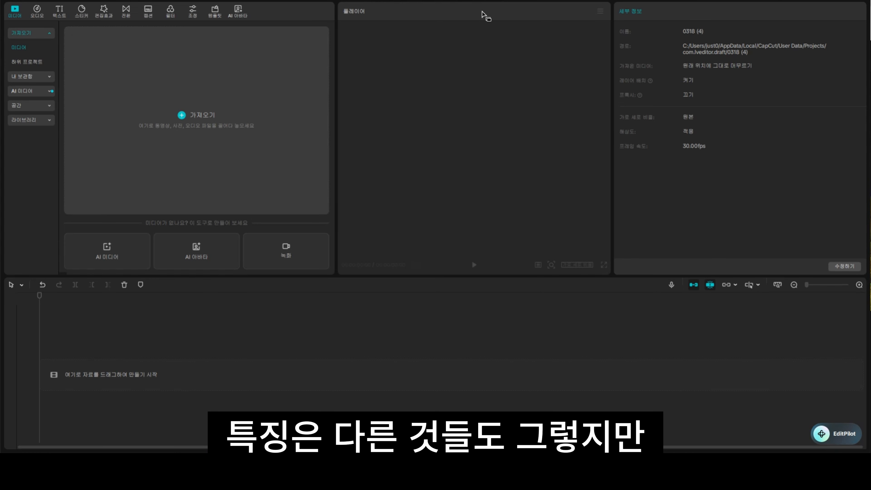
Detach the player into its own window, place it at the screen's left edge and stretch it to full height.
drag(481, 13, 870, 86)
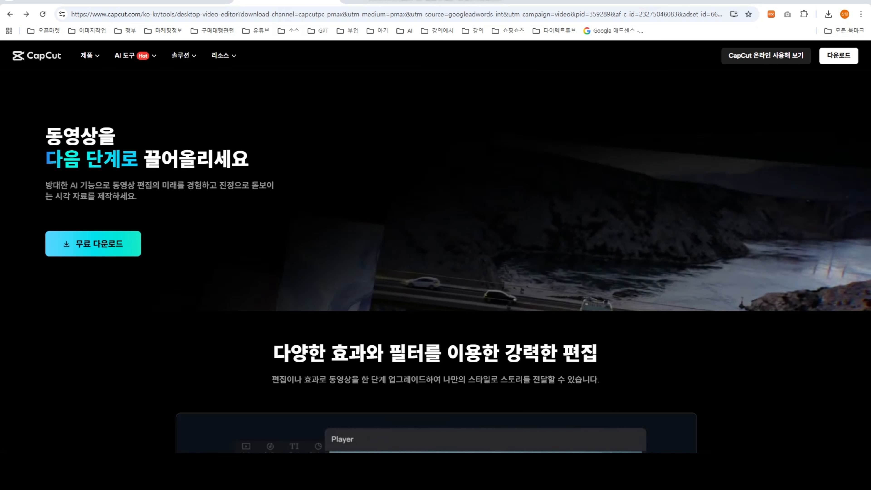
drag(0, 14, 168, 2)
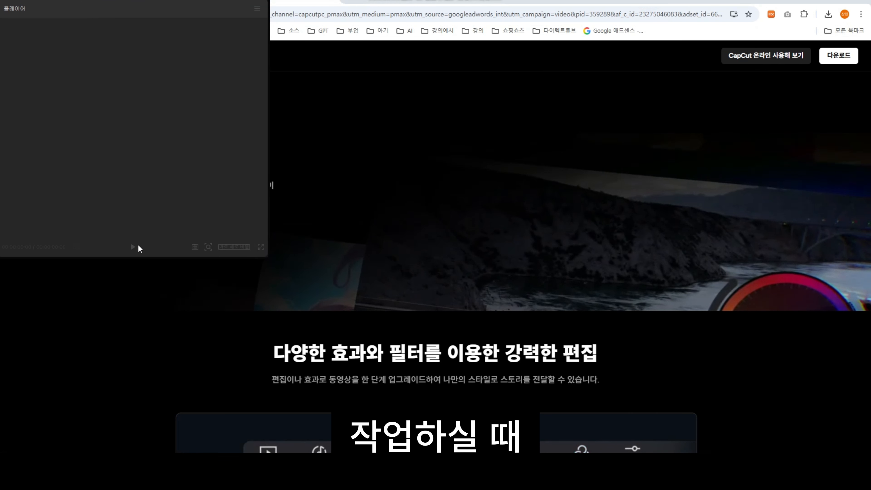
drag(137, 257, 113, 451)
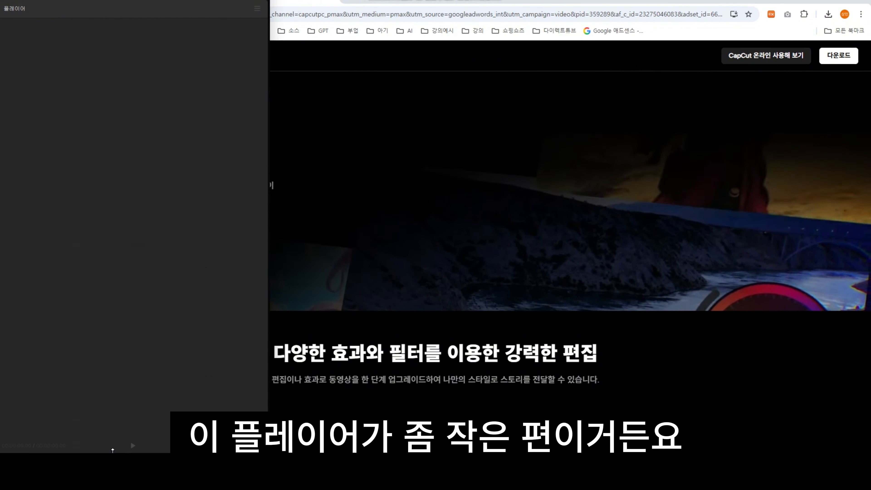
Place the editor window beside the detached player and resize it to fill the remaining screen area.
drag(870, 90, 575, 1)
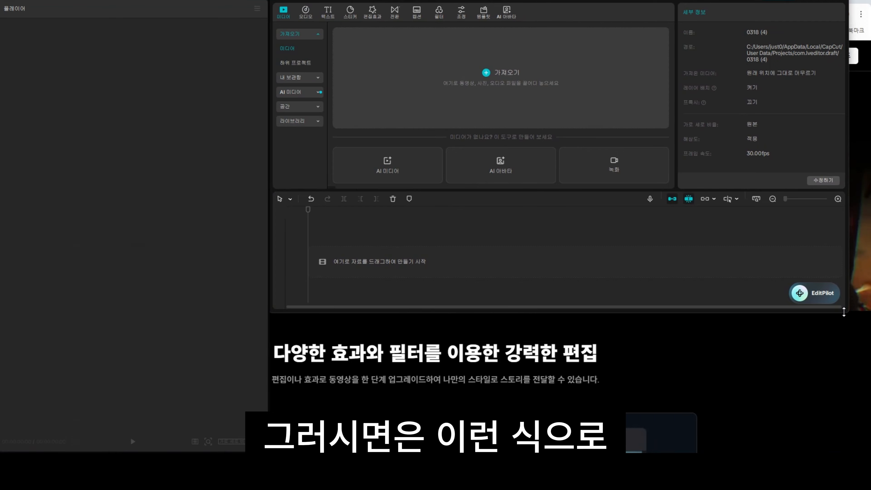
drag(845, 312, 822, 452)
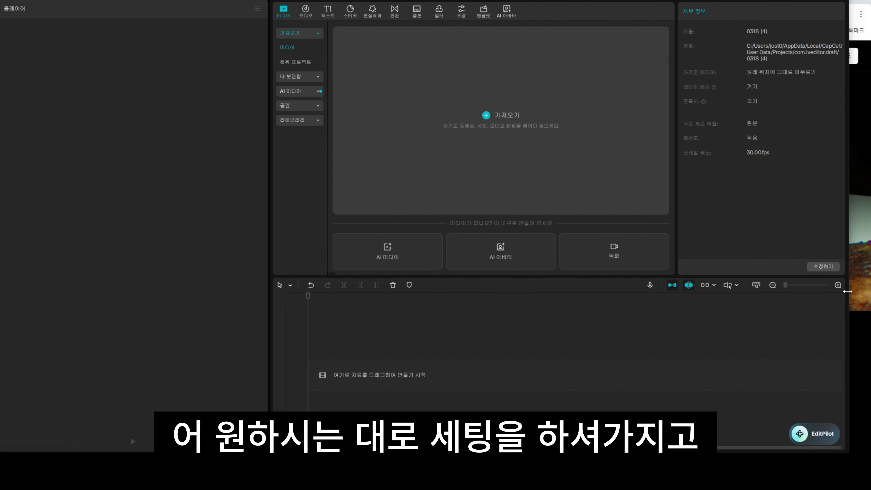
drag(849, 292, 868, 290)
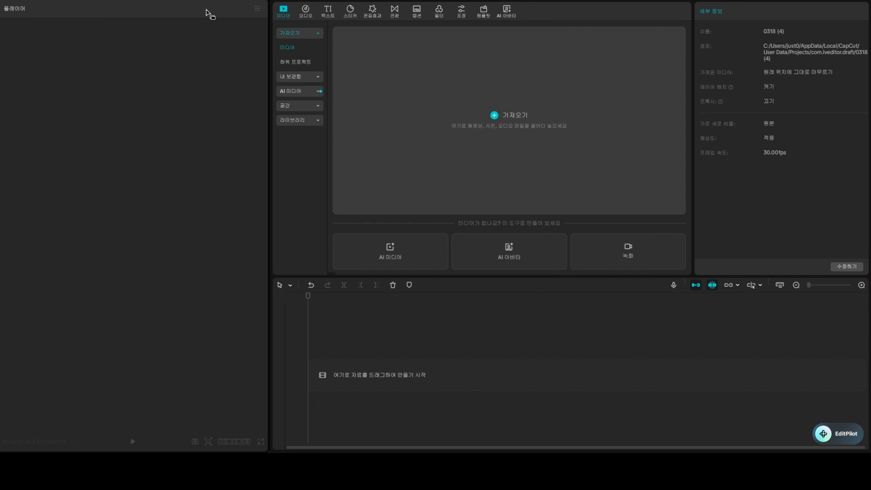
Dock the player back between the media and details areas, maximize the editor and readjust the media width and timeline height.
drag(208, 14, 608, 2)
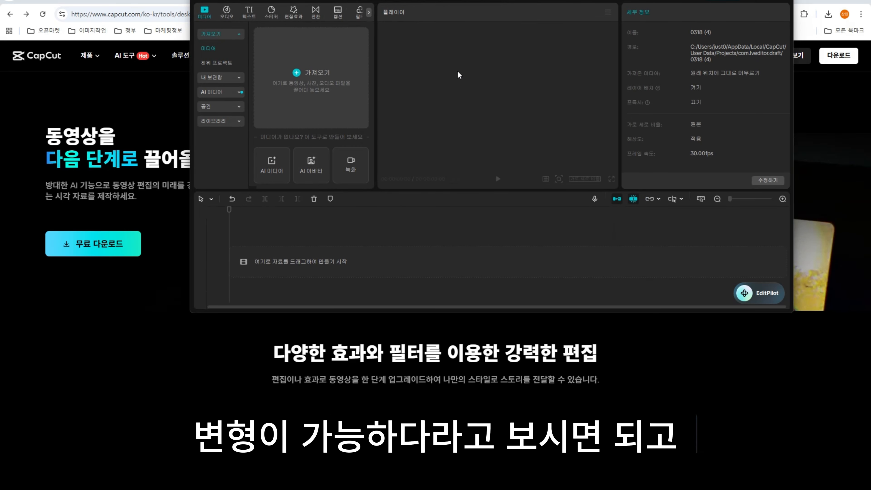
click(771, 1)
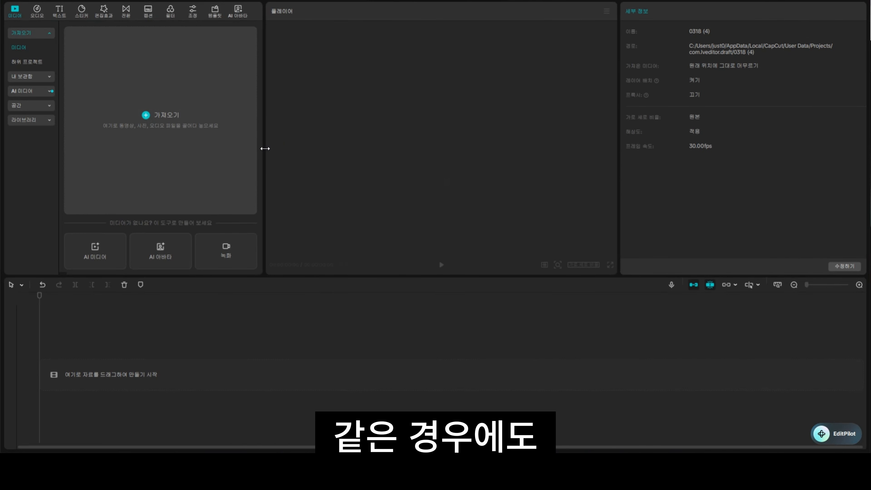
drag(263, 152, 336, 156)
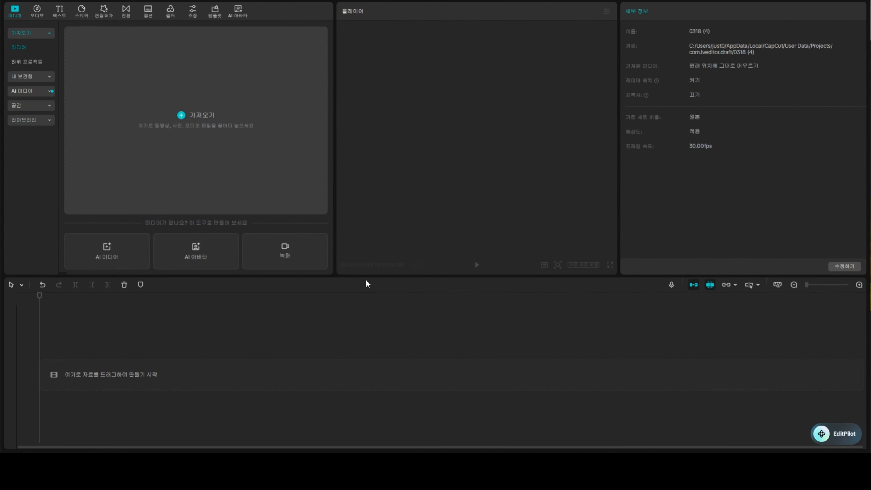
mouse_move(366, 276)
mouse_down()
mouse_move(364, 329)
mouse_move(364, 299)
mouse_move(343, 285)
mouse_move(373, 262)
mouse_up()
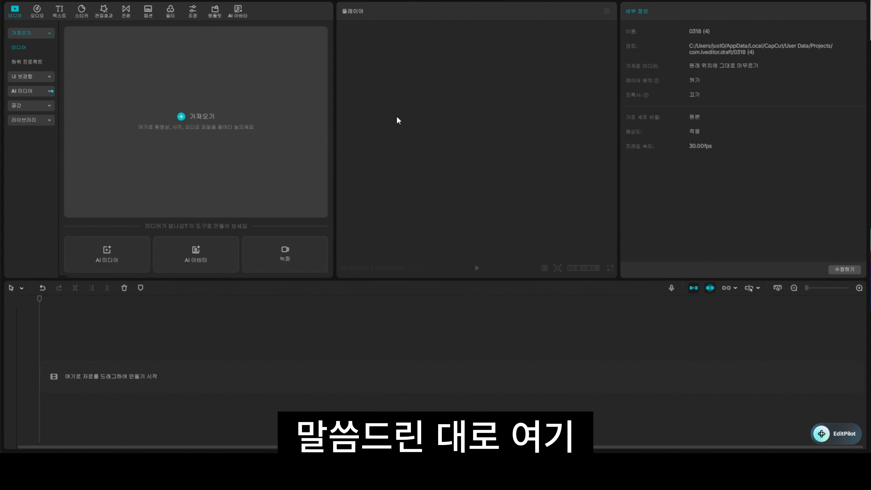
Import the cat video 1000006767.mp4 from its folder into the project media and play its preview.
click(197, 125)
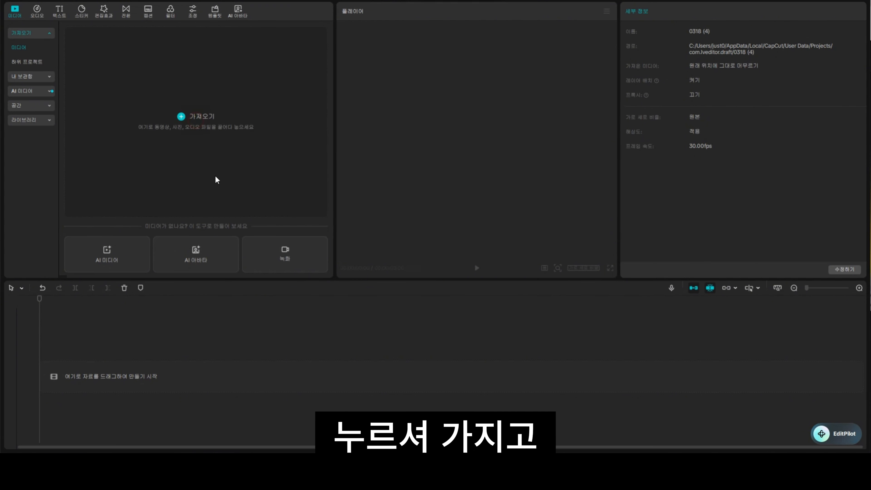
click(413, 4)
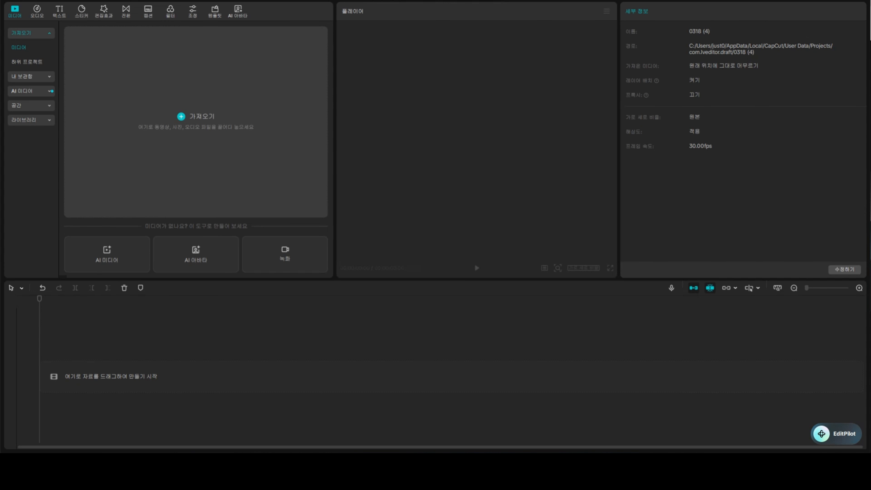
drag(468, 138, 251, 133)
drag(250, 134, 491, 148)
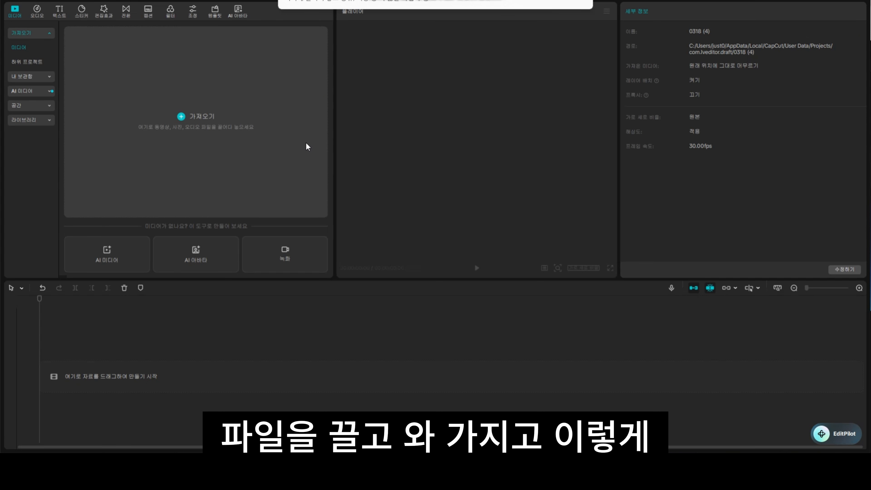
drag(307, 144, 739, 165)
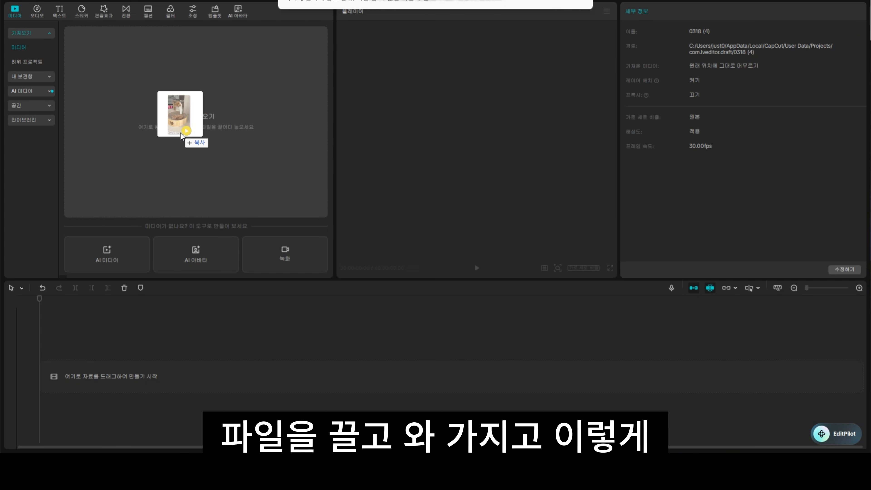
drag(179, 116, 181, 120)
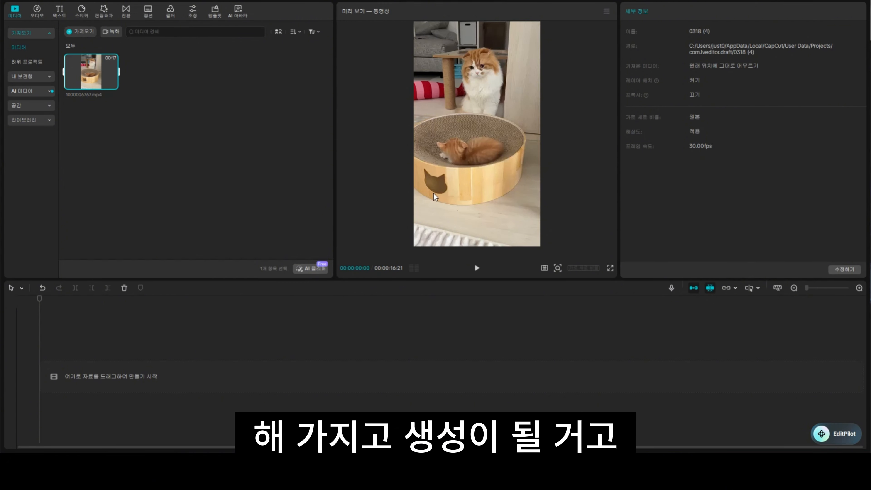
click(477, 268)
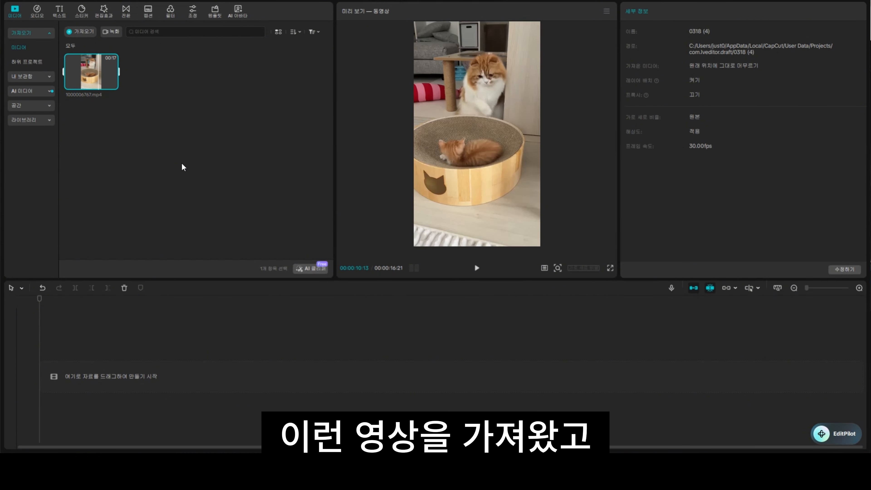
Place the 1000006767.mp4 clip at the start of the timeline's main track.
mouse_move(86, 71)
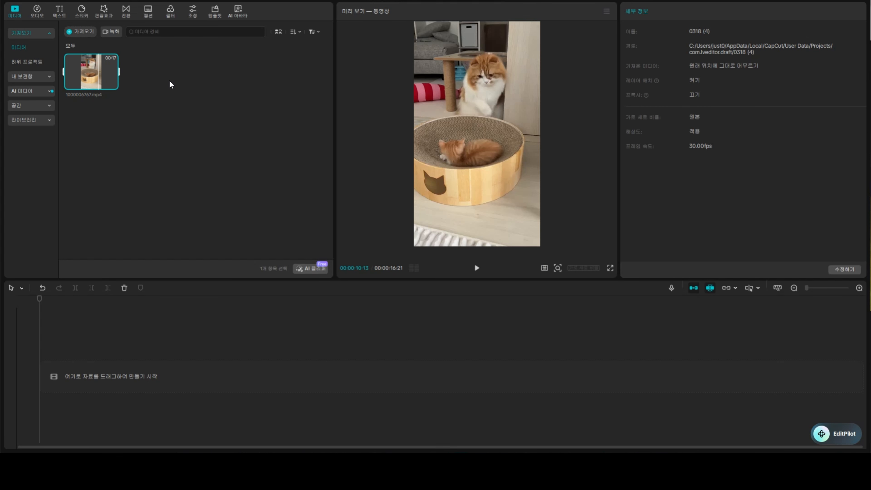
mouse_move(78, 70)
mouse_down()
mouse_move(93, 113)
mouse_move(69, 361)
mouse_move(86, 240)
mouse_up()
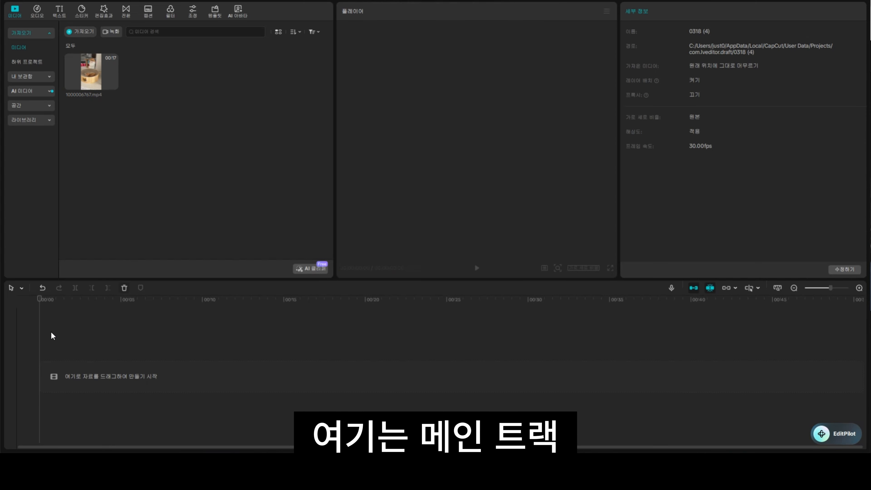
click(162, 418)
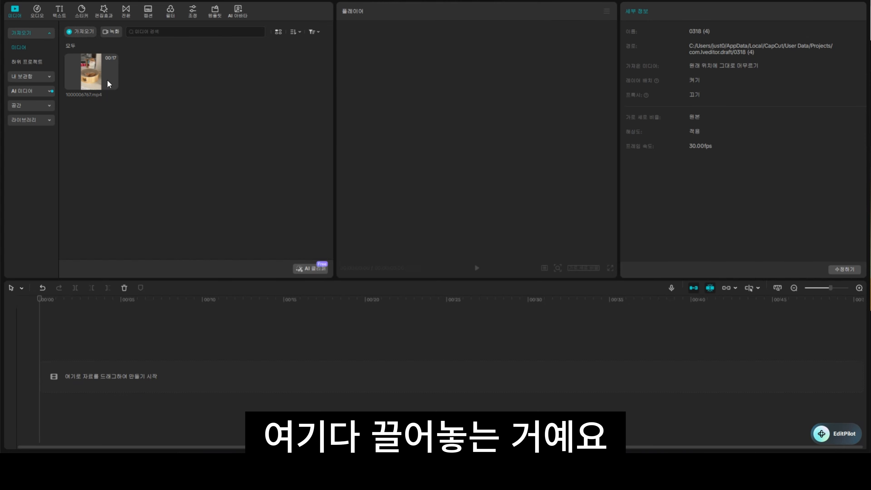
drag(109, 84, 83, 371)
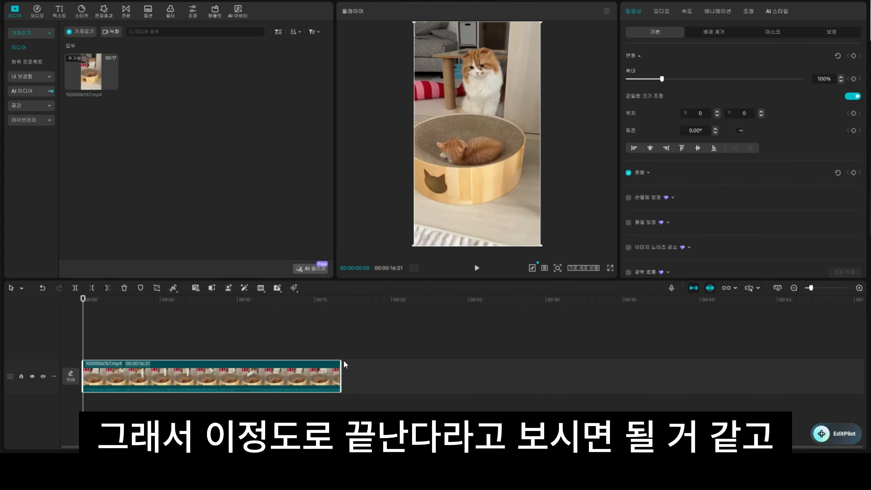
Scrub through different moments of the cat clip on the timeline and leave the playhead at 00:00:08:20.
mouse_move(83, 300)
mouse_down()
mouse_move(268, 311)
mouse_move(82, 310)
mouse_move(241, 314)
mouse_move(248, 305)
mouse_move(132, 300)
mouse_move(298, 311)
mouse_move(97, 311)
mouse_move(168, 287)
mouse_move(176, 301)
mouse_up()
click(62, 313)
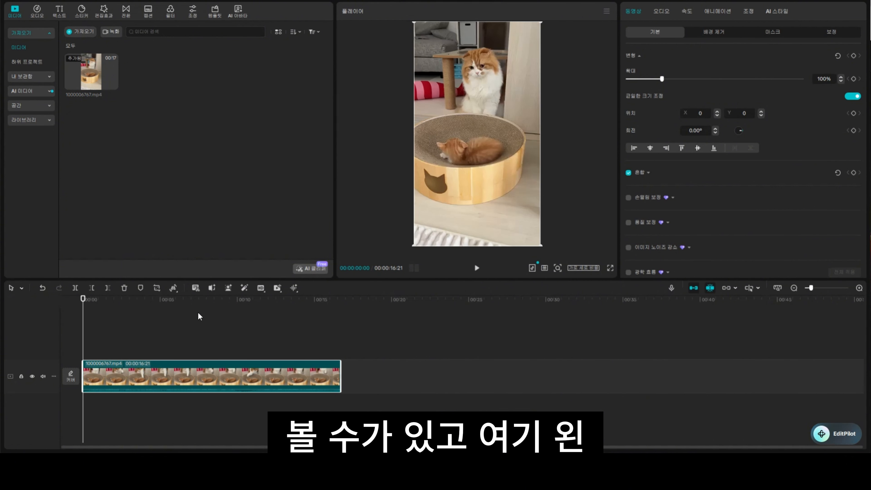
drag(236, 305, 278, 308)
click(276, 308)
click(254, 303)
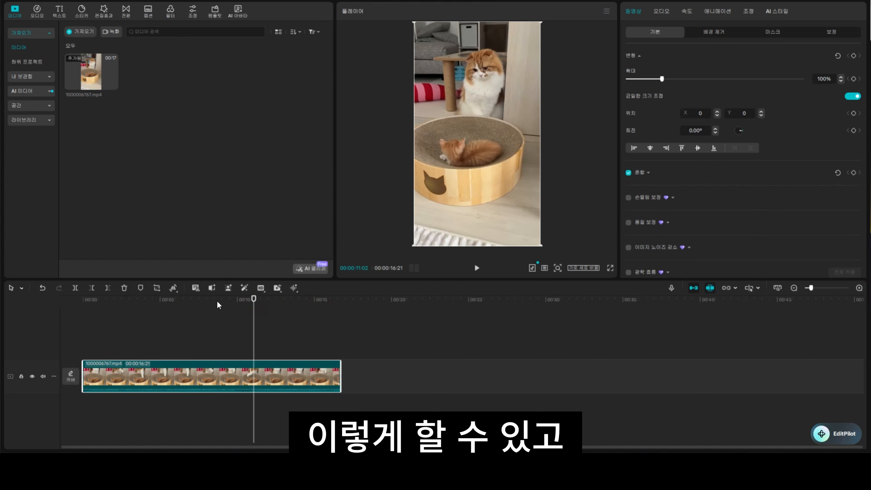
click(217, 304)
Try different timeline zoom levels, finishing with the clip enlarged around the playhead.
scroll(269, 318, up, 1)
scroll(269, 318, up, 1)
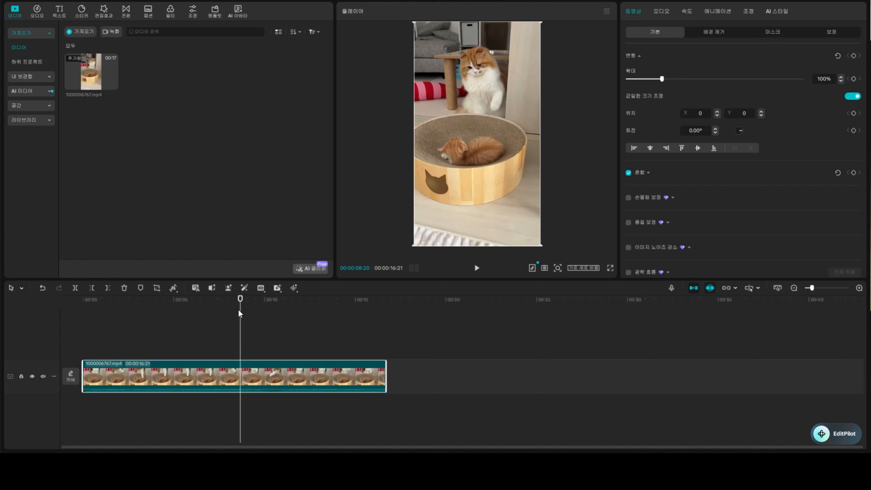
scroll(239, 314, down, 1)
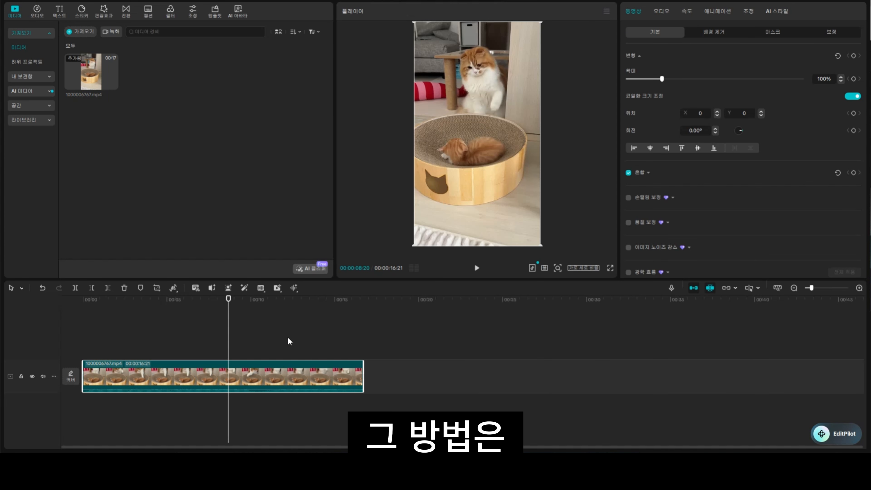
click(795, 291)
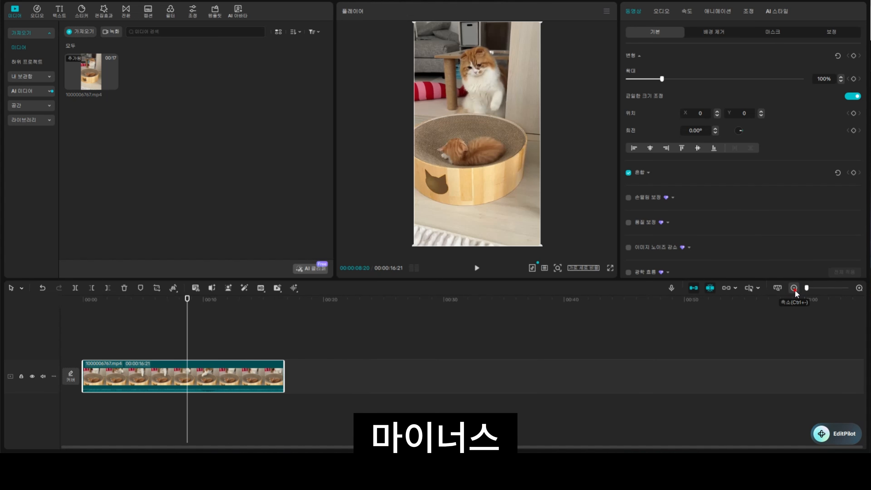
click(859, 289)
click(859, 289)
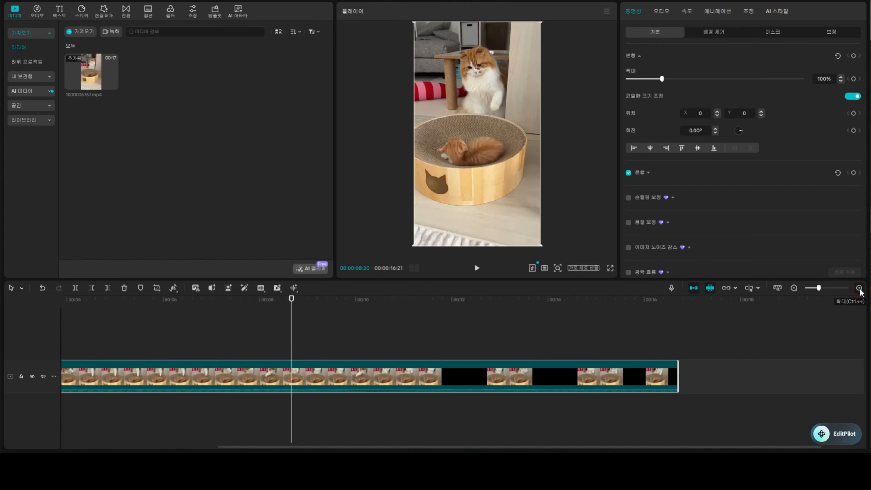
Practise zooming the timeline in and out repeatedly, finishing with the entire cat clip in view from start to end.
click(860, 289)
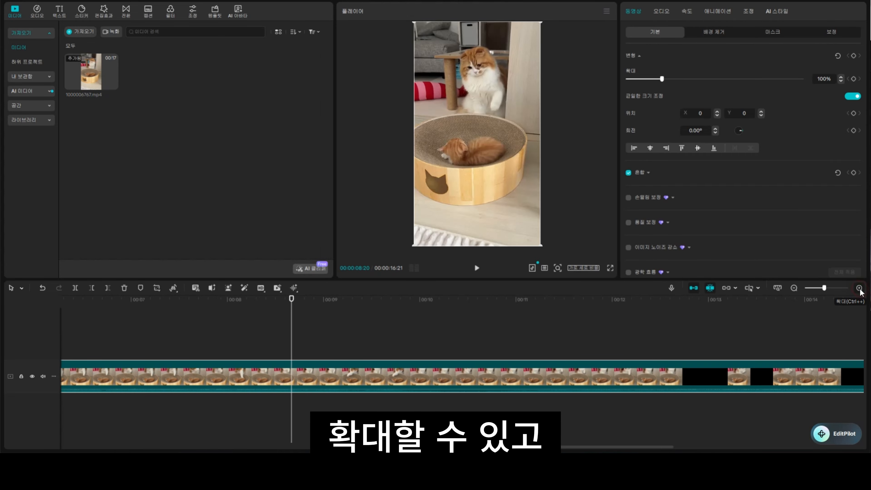
click(793, 288)
click(794, 288)
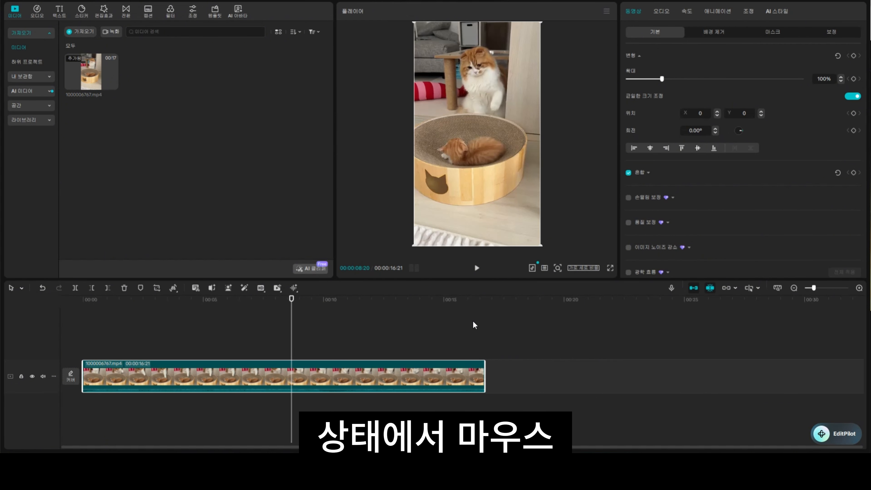
ctrl+scroll(488, 327, up, 5)
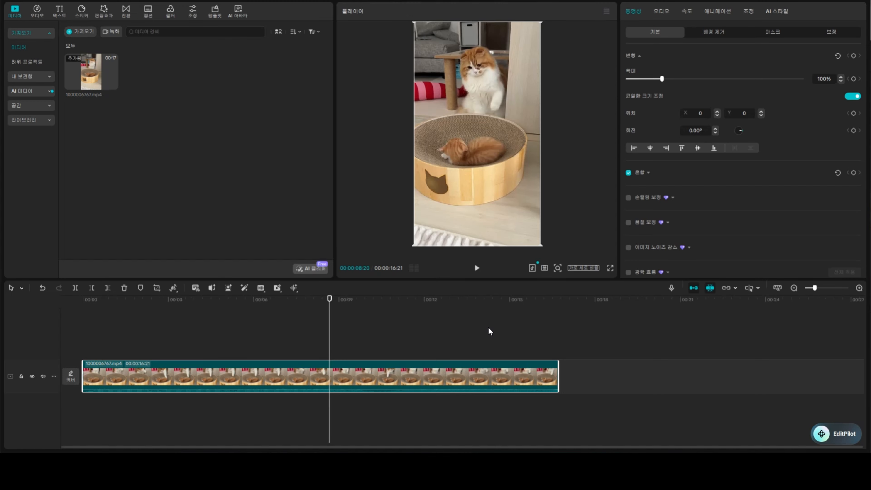
ctrl+scroll(488, 328, up, 5)
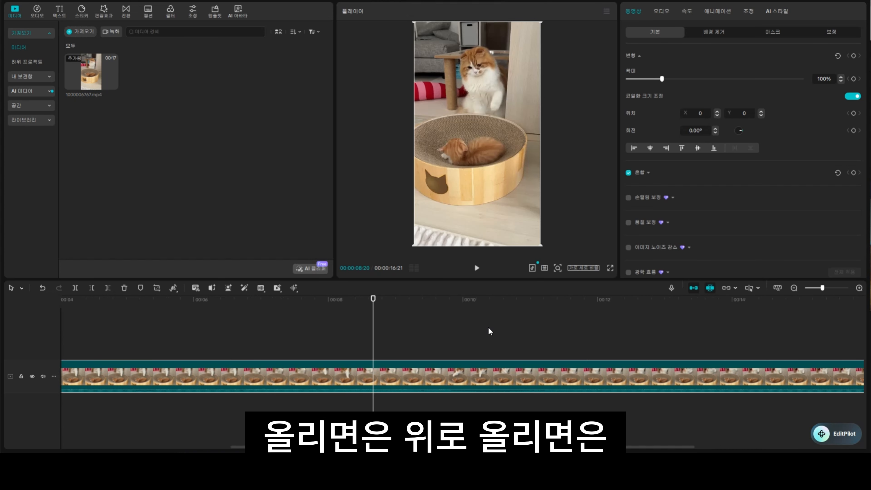
ctrl+scroll(488, 328, down, 3)
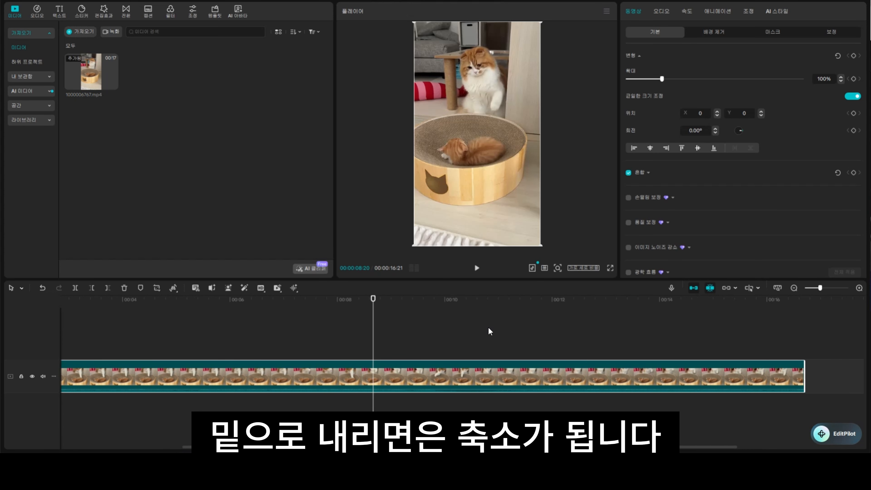
ctrl+scroll(488, 328, down, 5)
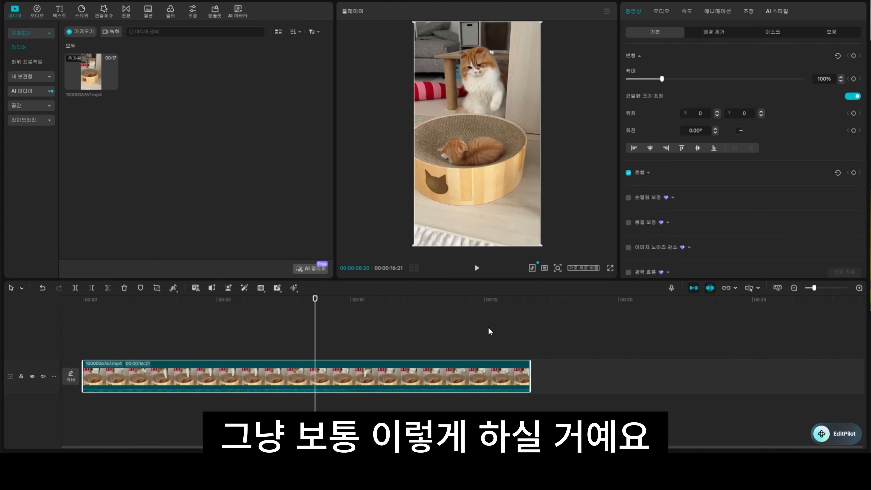
ctrl+scroll(488, 327, up, 3)
ctrl+scroll(488, 327, down, 1)
ctrl+scroll(488, 327, down, 2)
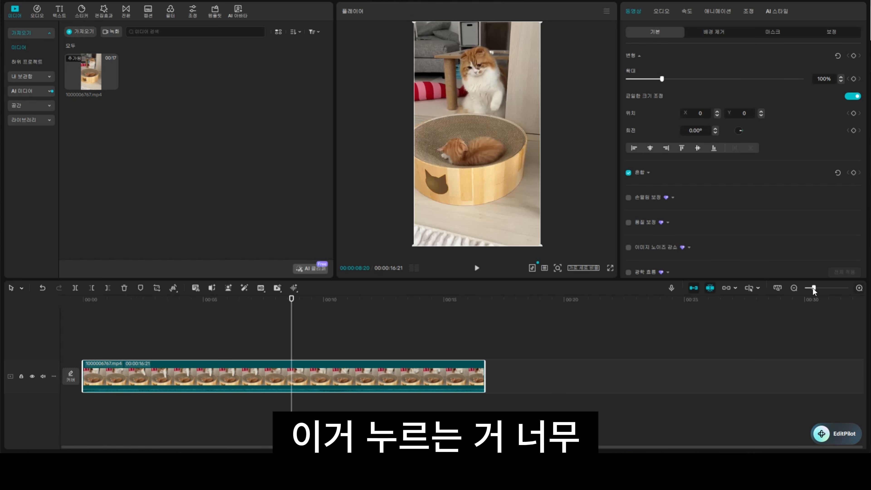
ctrl+scroll(495, 337, up, 2)
ctrl+scroll(495, 336, down, 2)
ctrl+scroll(496, 338, up, 2)
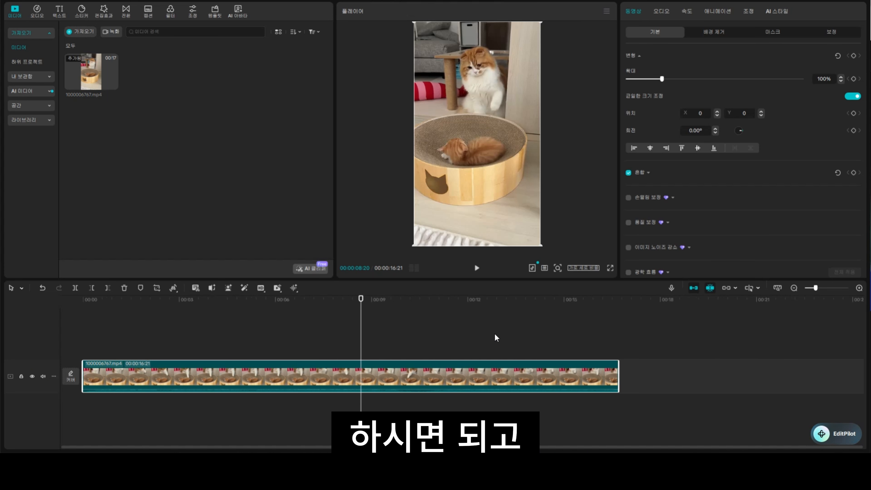
ctrl+scroll(440, 350, up, 1)
Scrub through the cat clip and leave the playhead at 00:00:06:10.
mouse_move(324, 303)
mouse_down()
mouse_move(29, 304)
mouse_move(313, 304)
mouse_up()
click(389, 308)
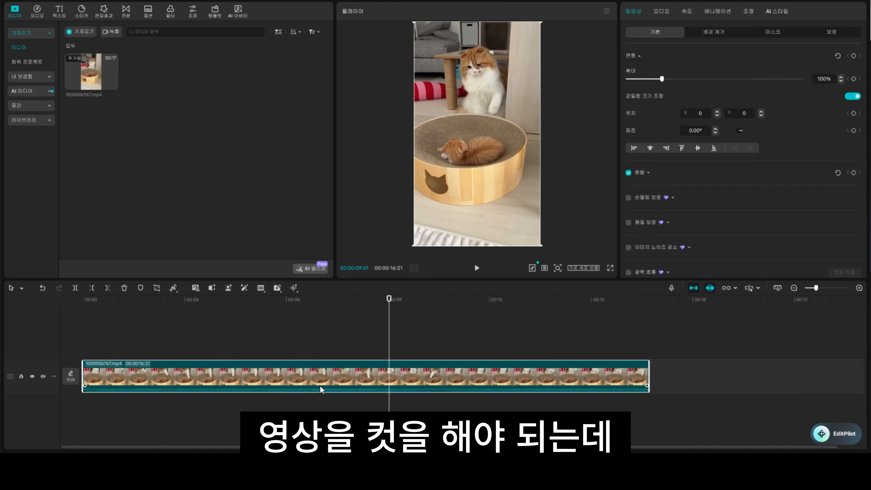
drag(373, 305, 297, 301)
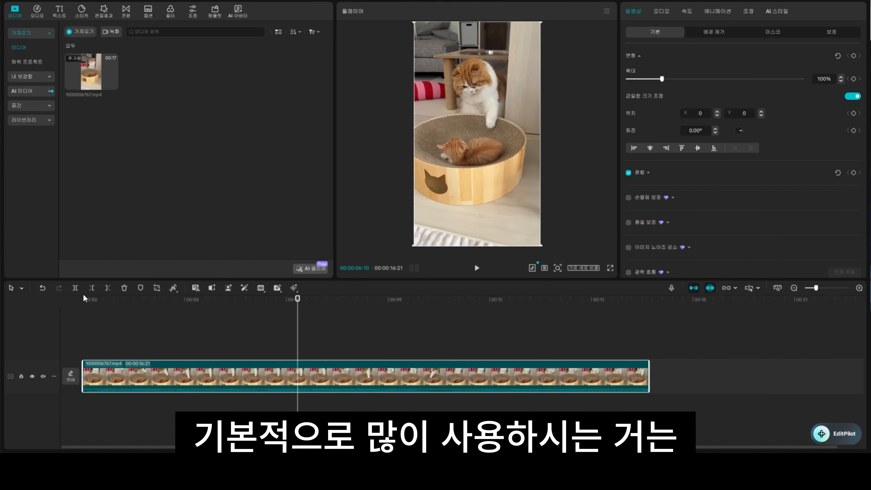
Look through the available cursor modes, keep Select mode, and select the cat clip with the playhead at 00:00:01:25.
click(22, 289)
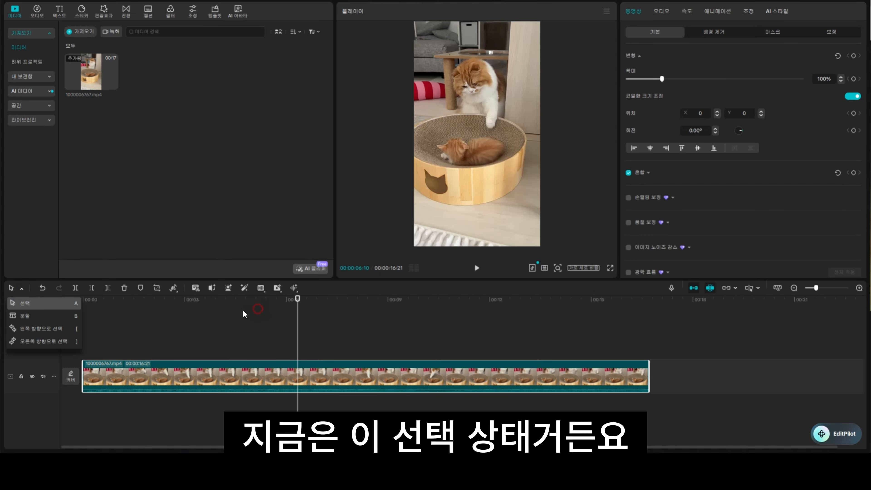
click(258, 312)
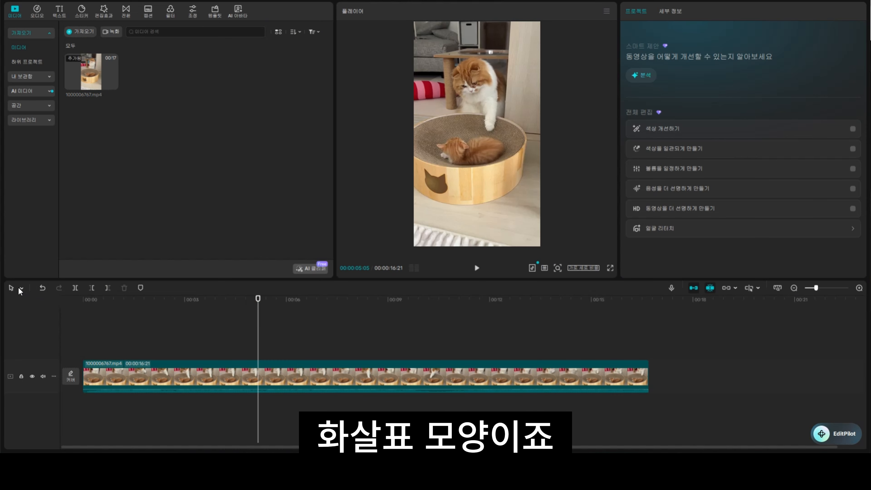
click(125, 384)
click(145, 324)
click(144, 382)
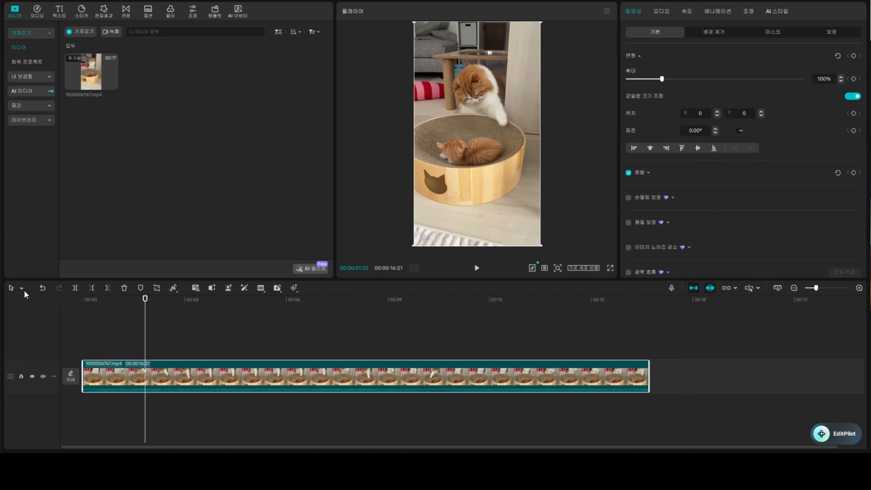
Switch to the Split tool and cut the cat clip at 00:00:09:01.
click(22, 289)
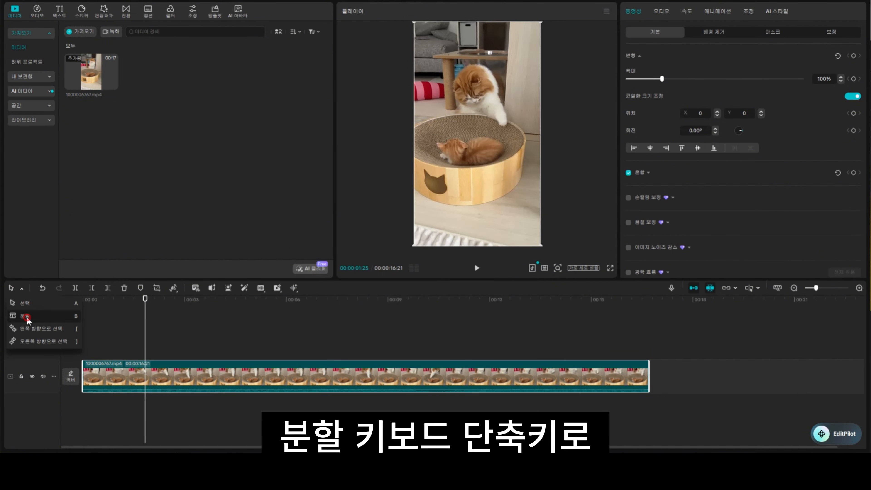
click(26, 316)
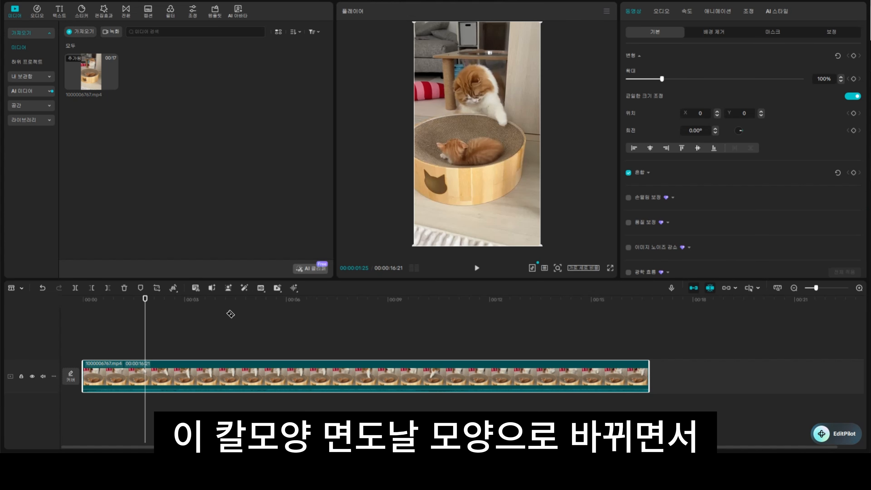
click(256, 302)
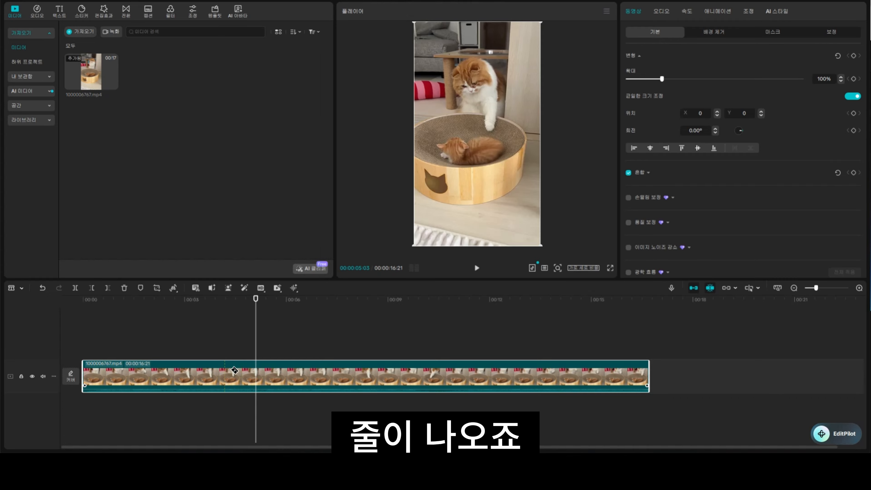
click(390, 300)
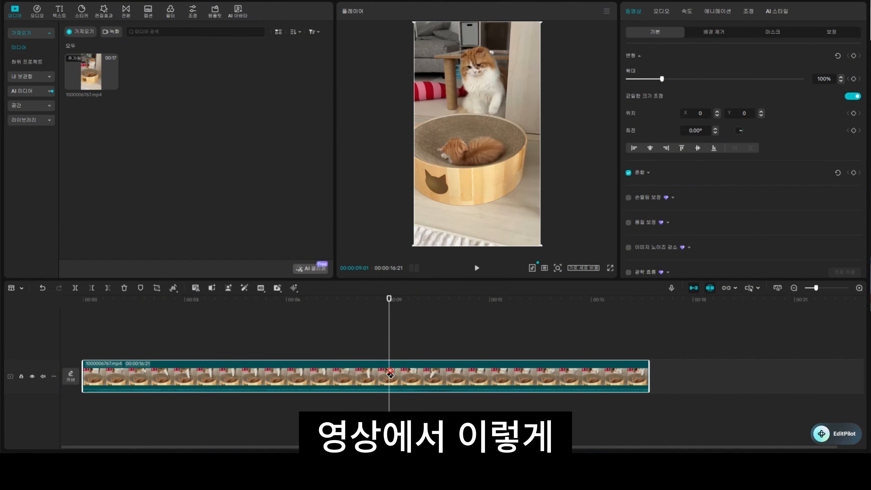
click(390, 374)
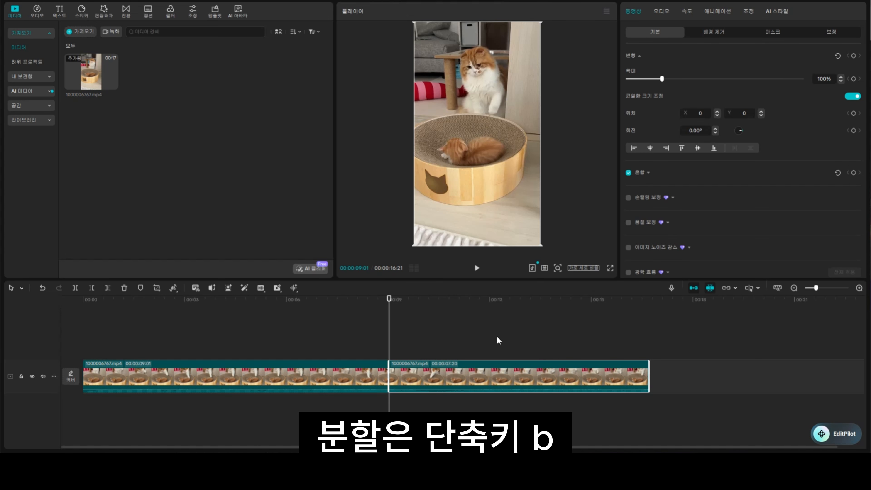
Practise switching between the Split and Select modes, ending in Select mode with the playhead at 00:00:08:09.
key(b)
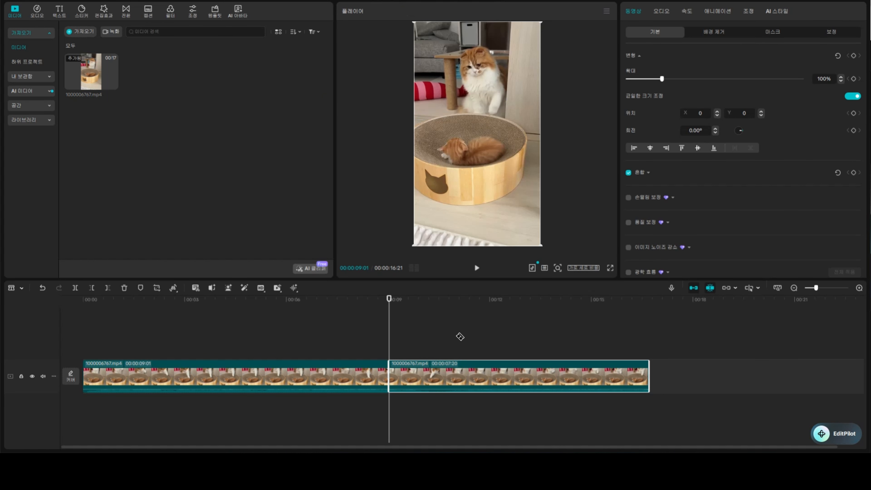
click(455, 335)
key(a)
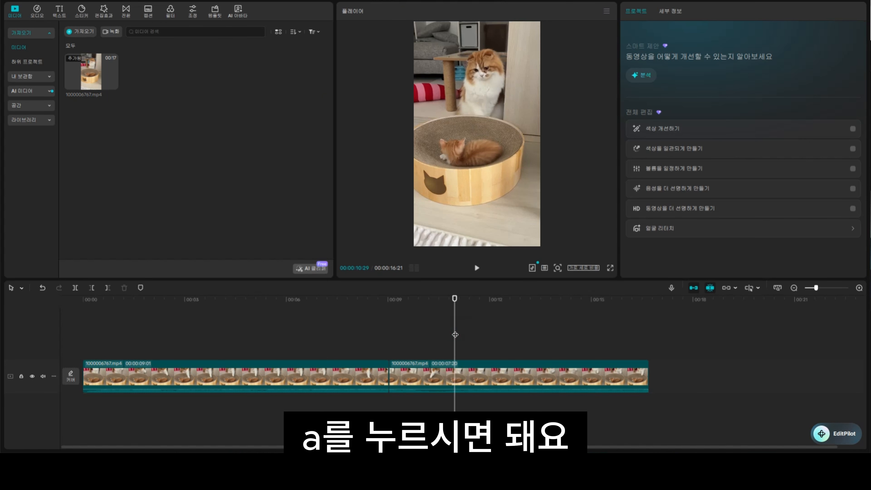
click(403, 299)
key(b)
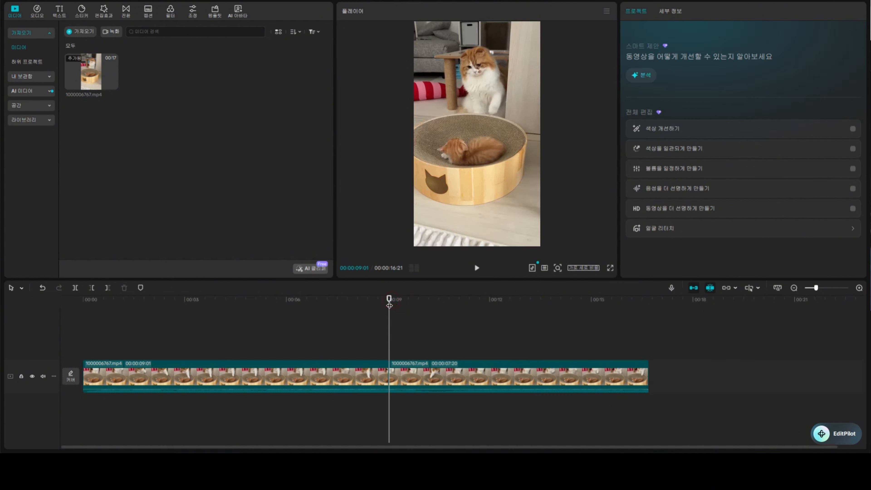
click(364, 299)
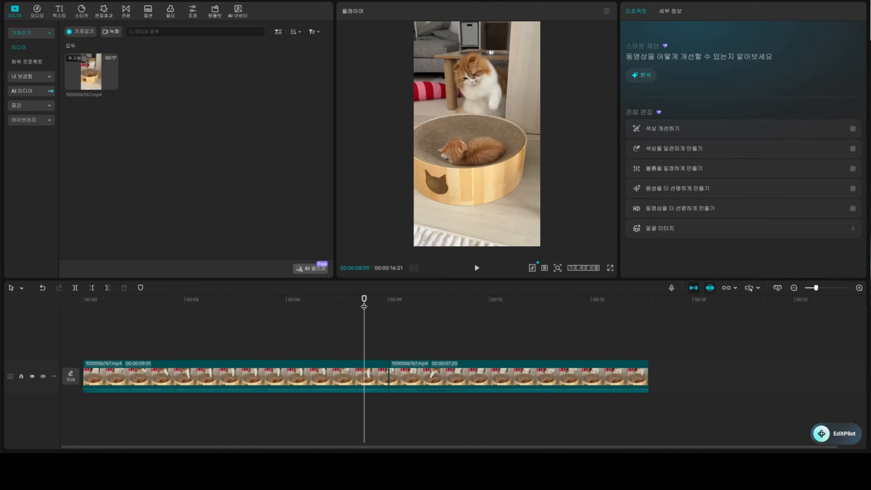
Undo the split of the cat clip and move the playhead to 00:00:08:29.
key(ctrl+z)
click(341, 301)
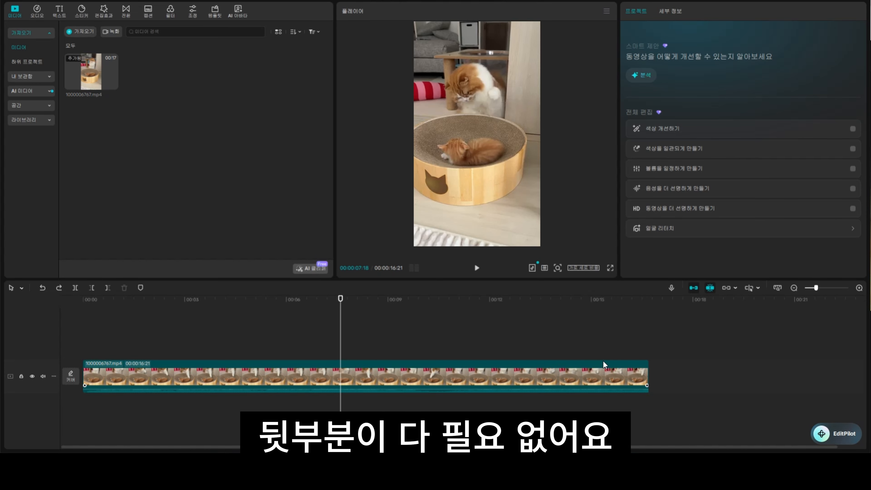
click(322, 300)
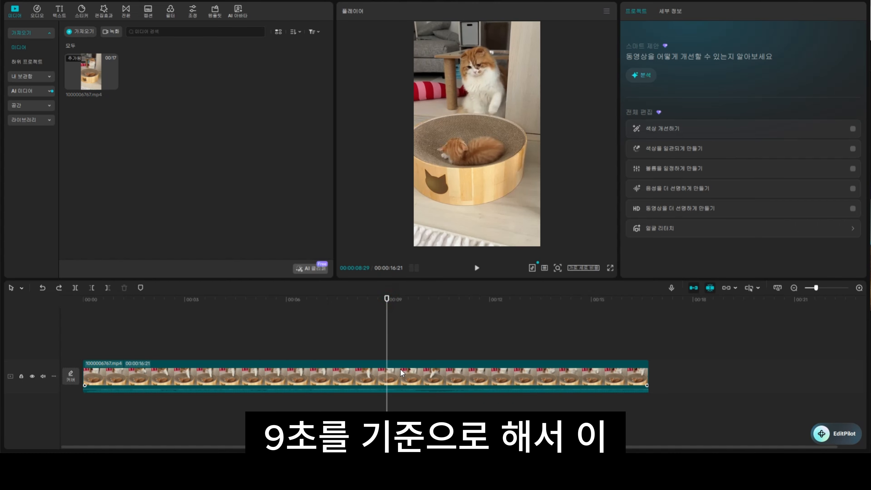
Try trimming the cat clip at 00:00:08:29, removing the part after and the part before the playhead, and undo the trims.
click(484, 373)
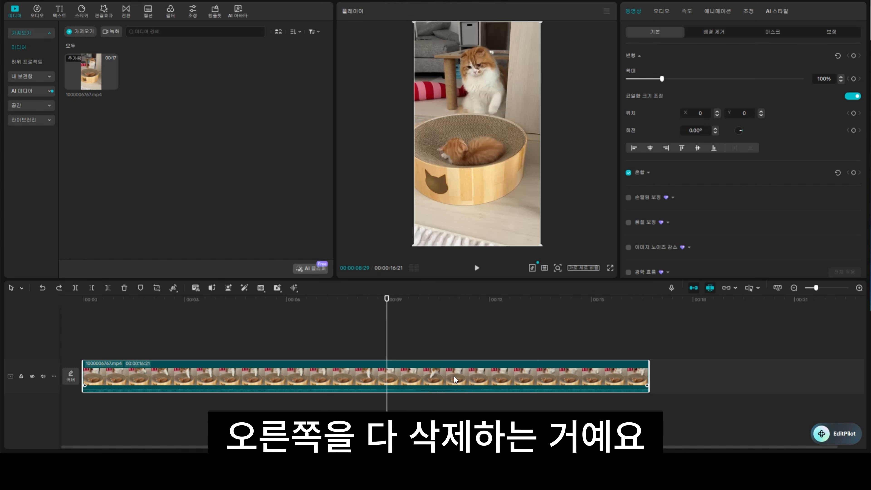
key(w)
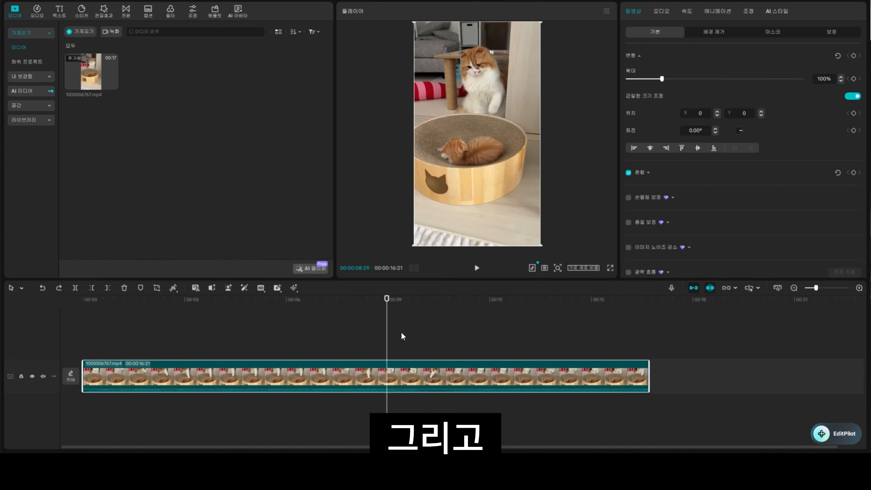
key(q)
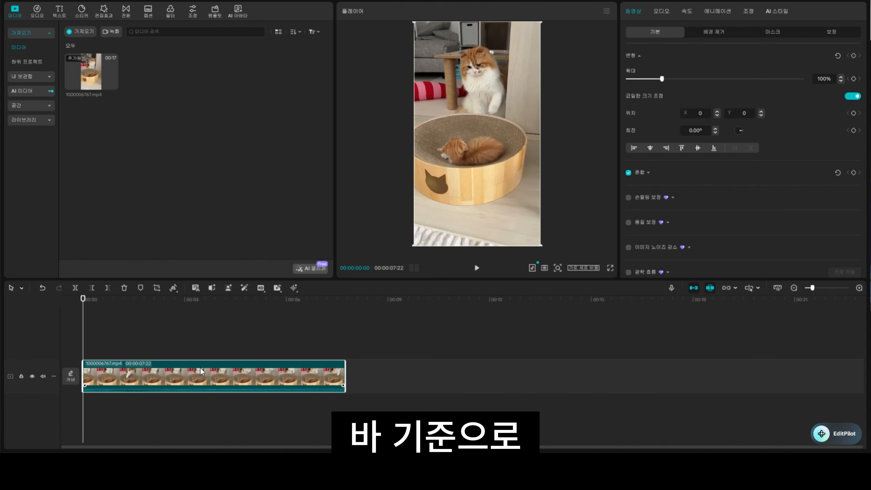
key(ctrl+z)
key(ctrl+z)
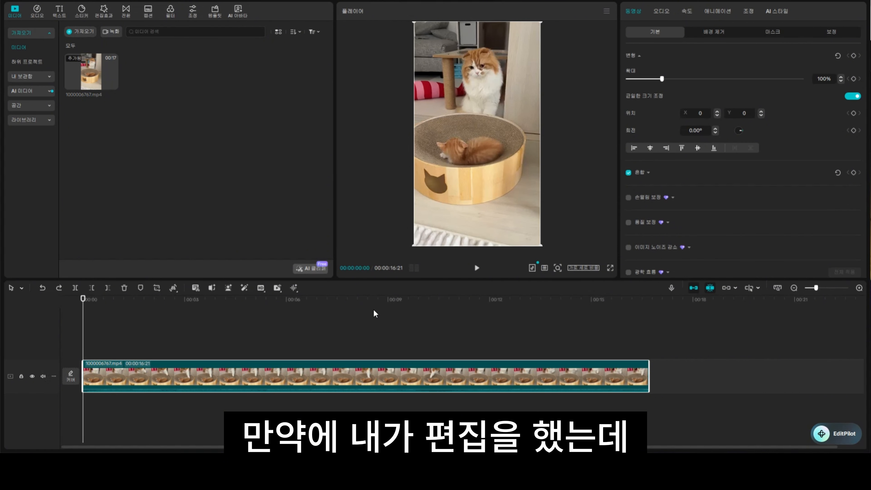
Trim off everything after 00:00:09:00 in the cat clip, and undo all edits back to the empty project.
click(388, 304)
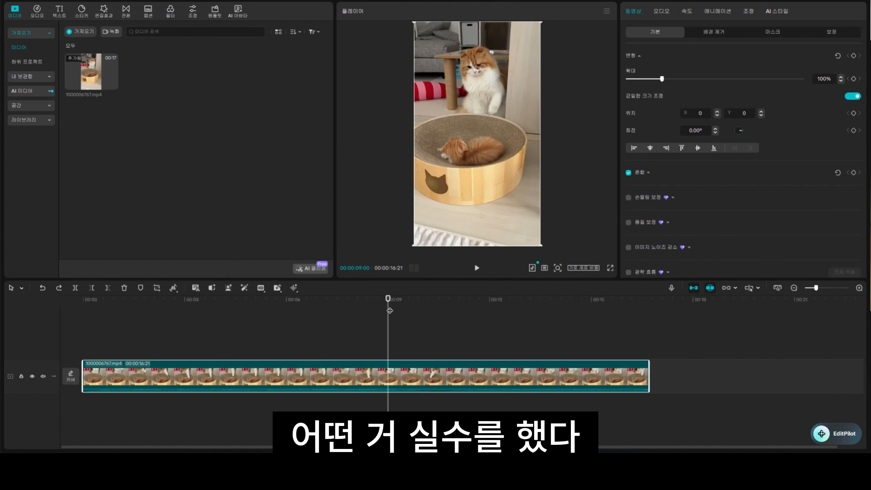
key(w)
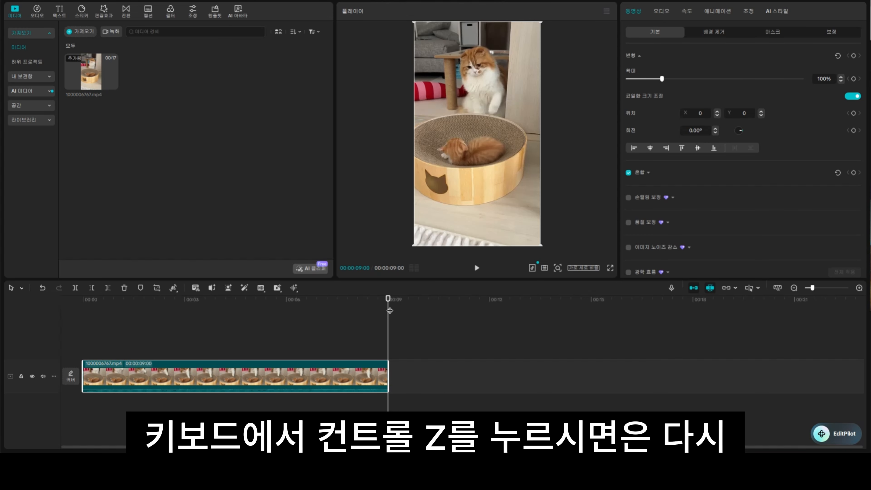
key(ctrl+z)
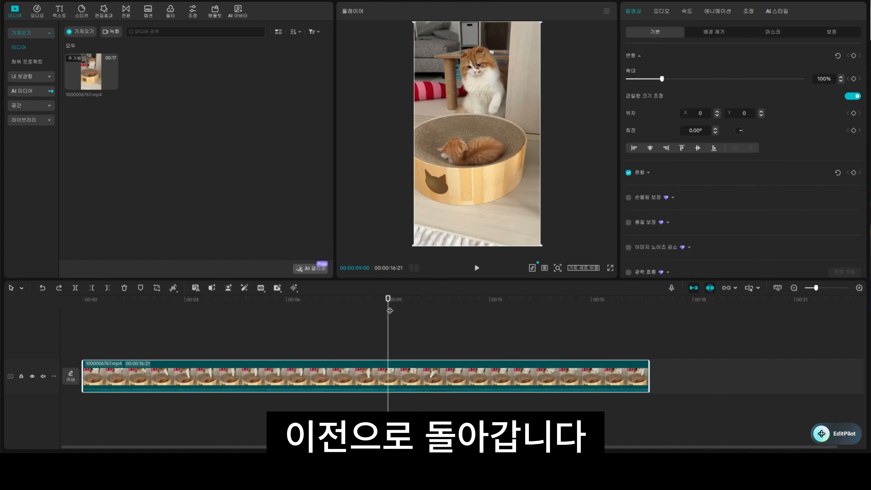
key(ctrl+z)
key(ctrl+z)
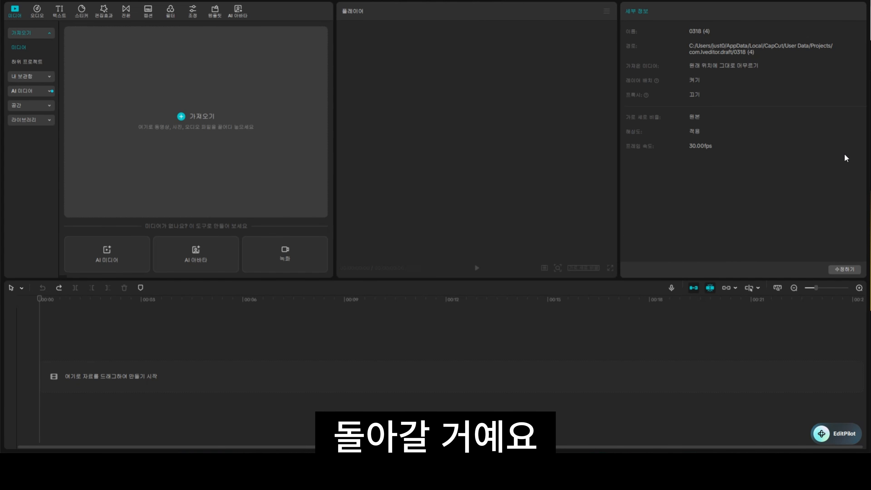
Import 1000006767.mp4 into the project media again and place it at the start of the timeline's main track.
drag(844, 155, 230, 127)
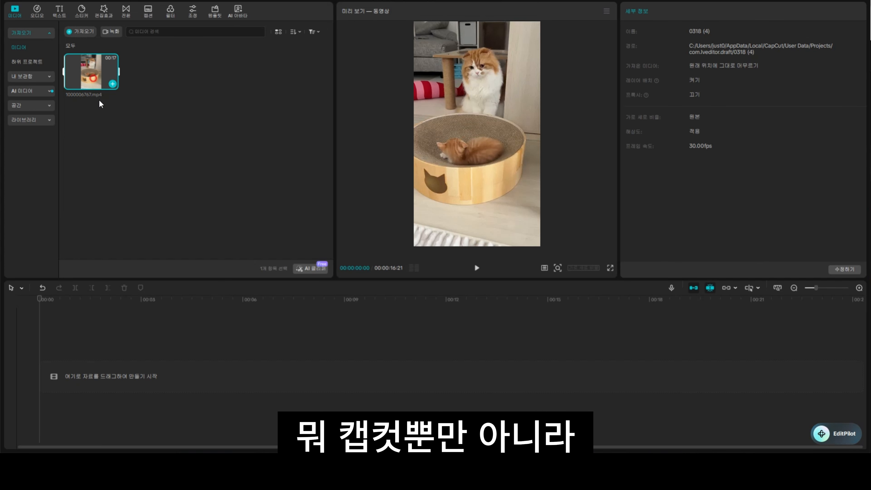
drag(100, 74, 88, 374)
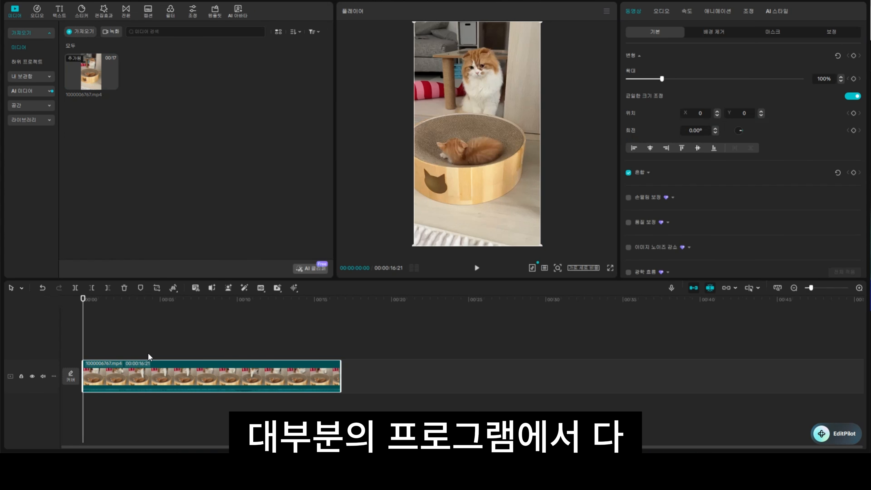
scroll(473, 397, up, 3)
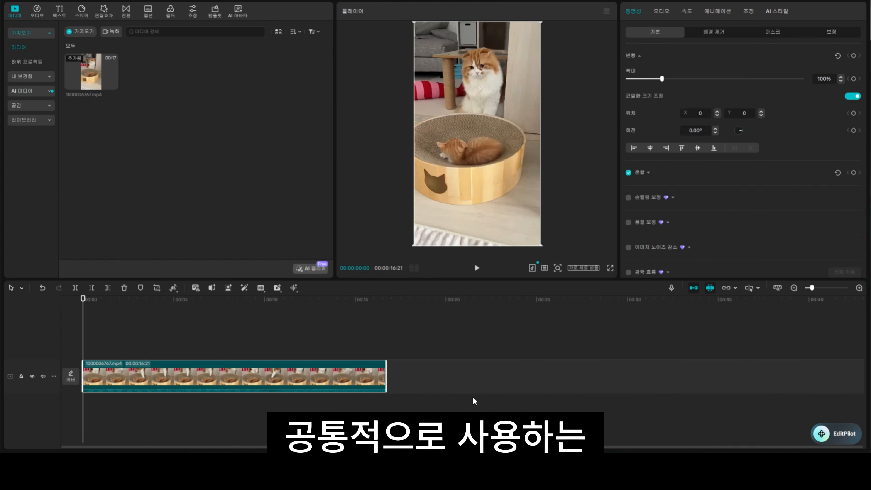
Open the keyboard shortcut list, look through the timeline shortcuts including the zoom and scroll ones, and close it.
scroll(473, 398, up, 1)
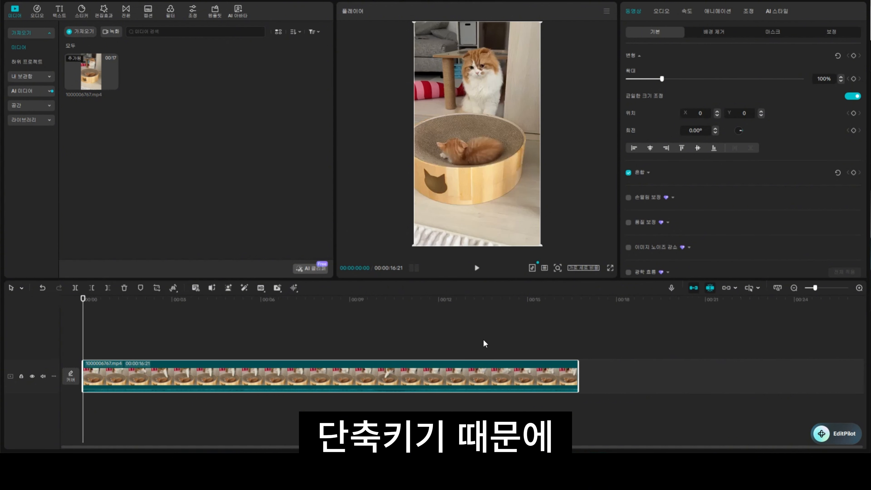
scroll(522, 343, up, 1)
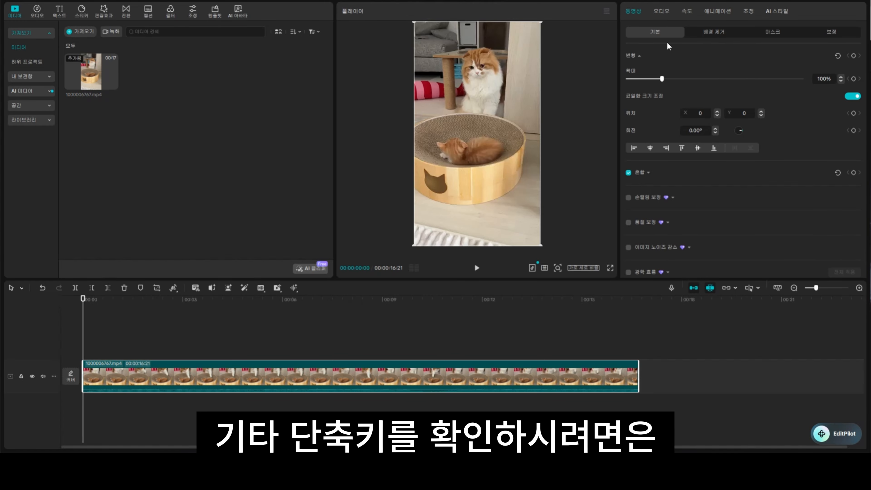
click(716, 1)
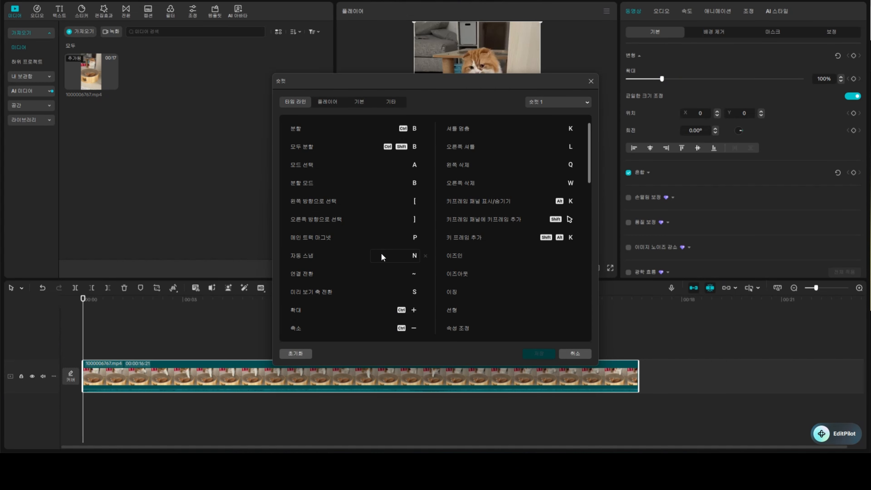
scroll(382, 250, down, 3)
scroll(381, 261, down, 1)
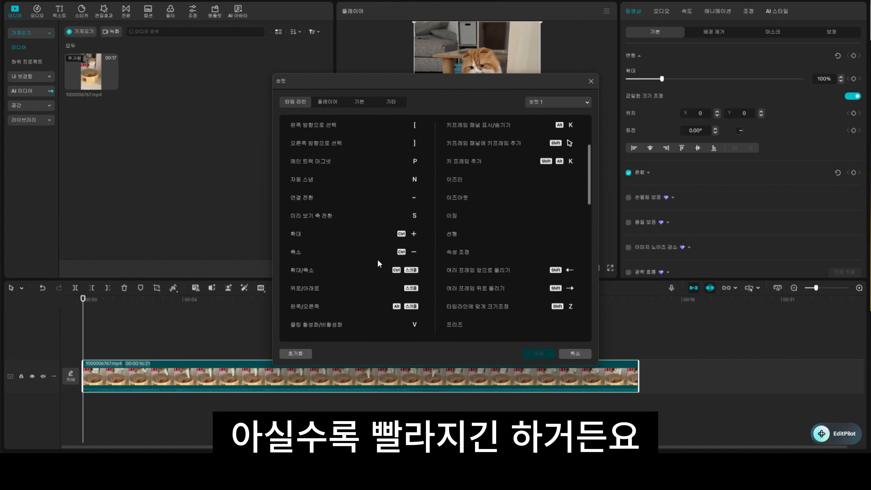
click(590, 81)
Split the cat clip at 00:00:08:02.
scroll(497, 351, up, 2)
scroll(493, 350, down, 4)
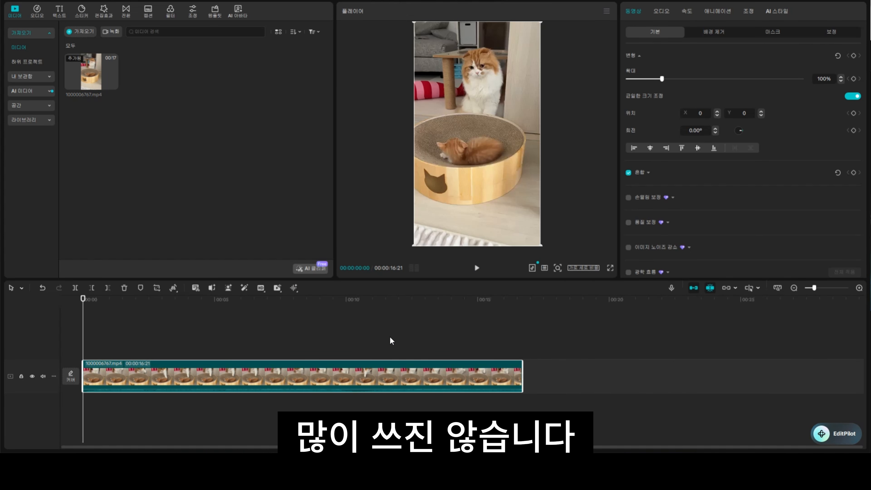
drag(520, 298, 90, 322)
scroll(395, 325, up, 2)
scroll(122, 320, up, 4)
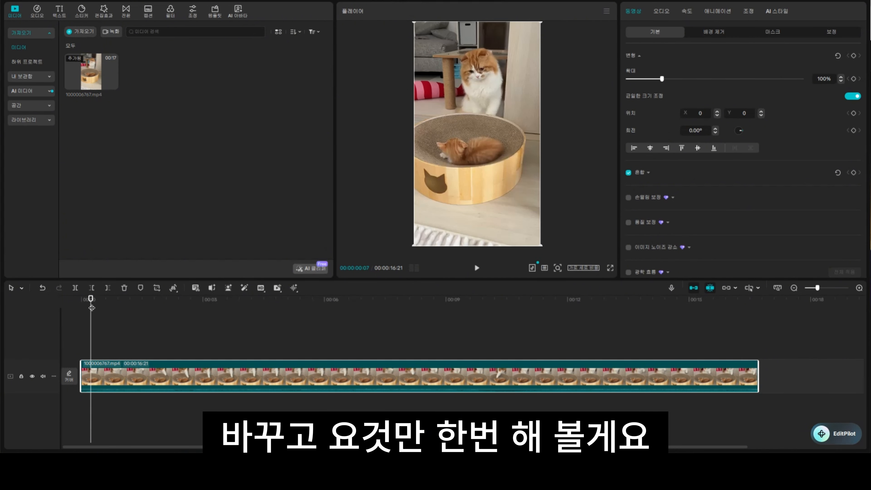
drag(90, 306, 596, 356)
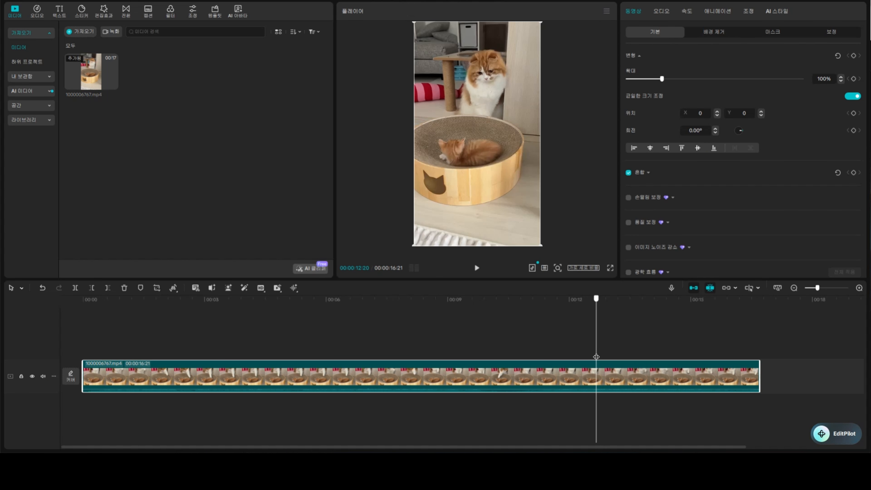
drag(596, 357, 410, 353)
key(ctrl+b)
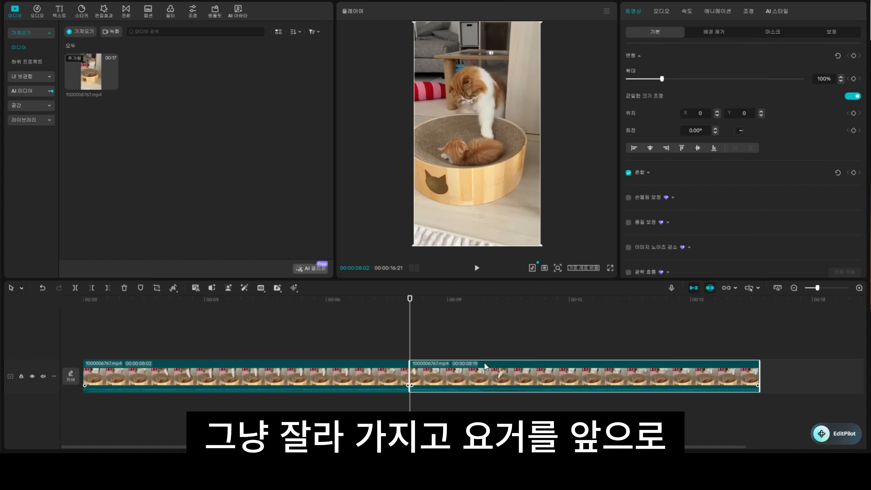
Try moving the second part of the cat clip to the front, and undo both the move and the split.
mouse_move(484, 364)
mouse_down()
mouse_move(110, 368)
mouse_move(482, 371)
mouse_up()
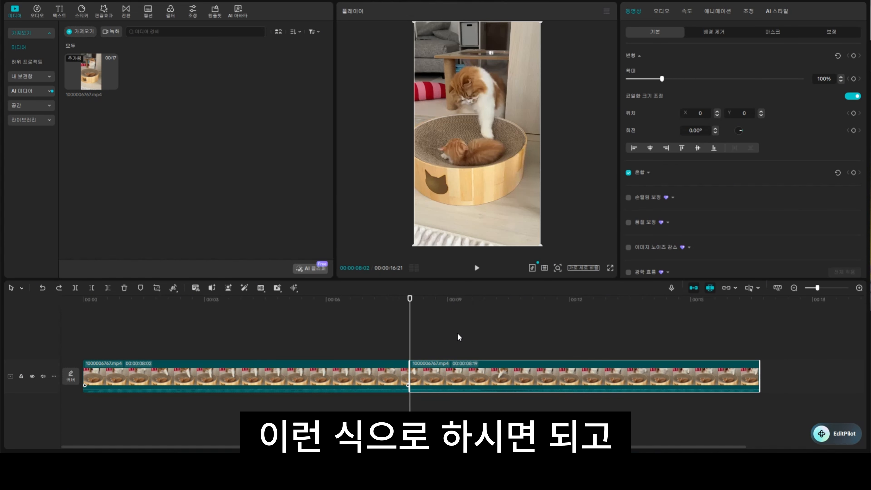
click(396, 319)
key(ctrl+z)
Step the playhead frame by frame back and forth around 00:00:08:00 to examine where the cat lifts its paw.
click(406, 304)
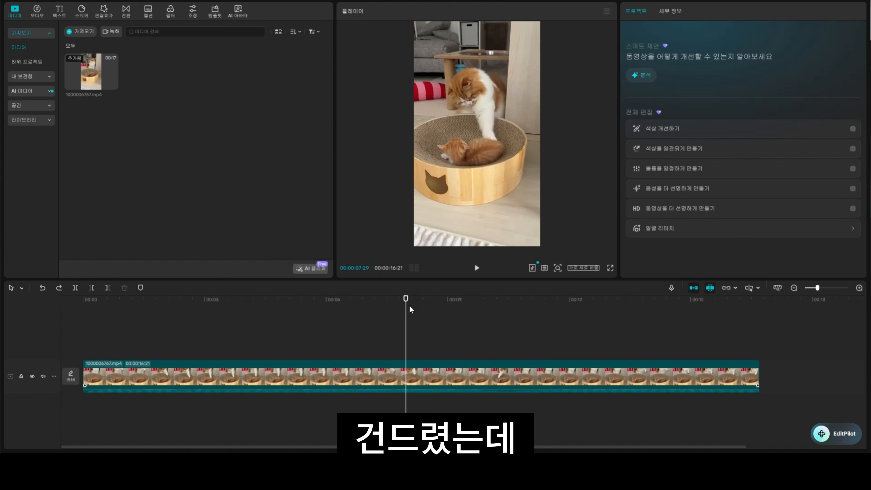
key(Right)
key(Right)
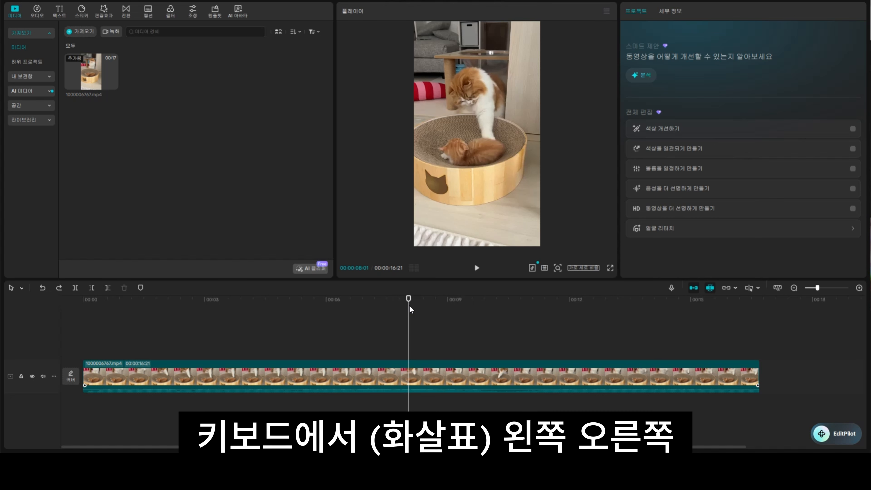
key(Right)
key(Right)
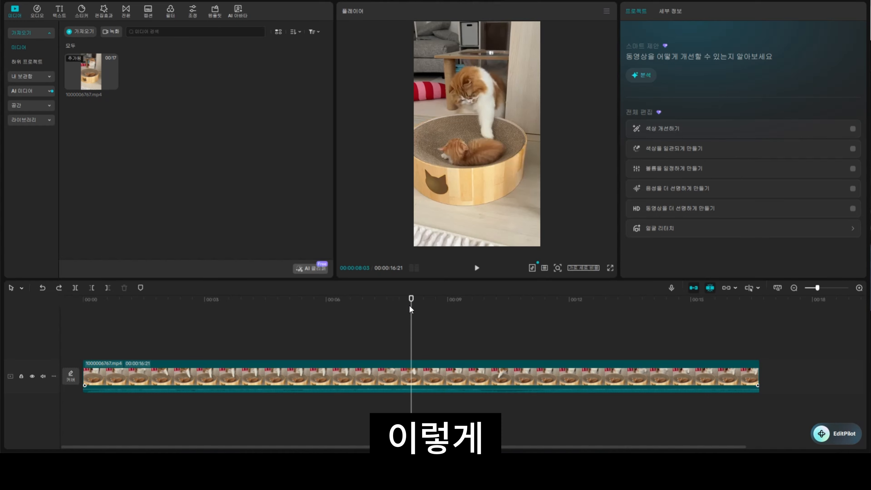
key(Left)
key(Left)
key(Left)
key(Left)
key(Left)
key(Right)
key(Right)
key(Right)
key(Right)
key(Right)
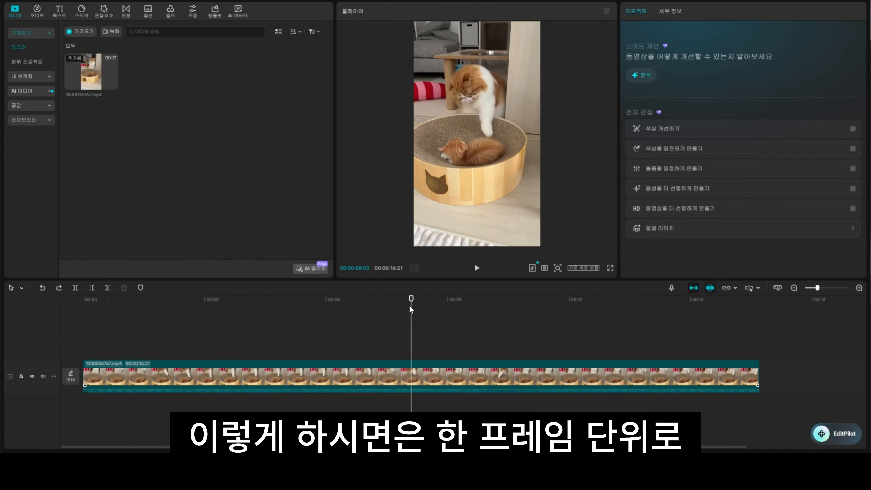
key(Left)
key(Left)
key(Left)
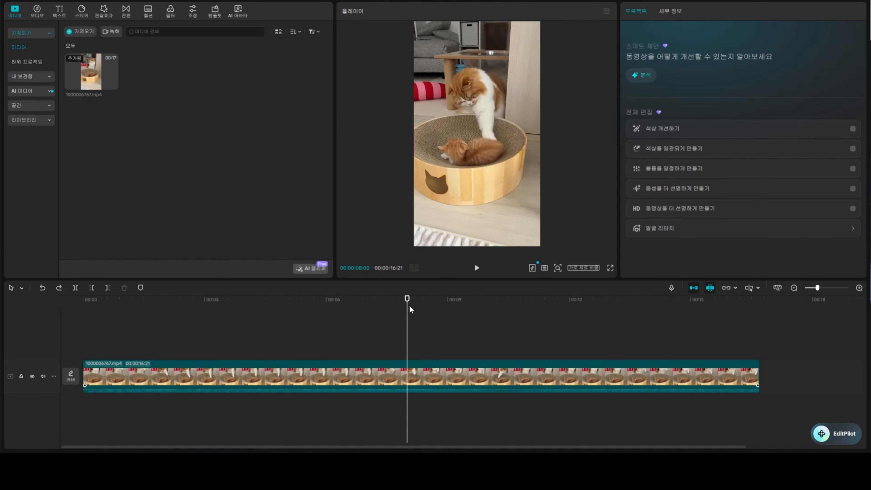
key(Right)
key(Right)
key(Right)
key(Right)
key(Right)
key(Right)
key(Right)
key(Right)
key(Right)
key(Right)
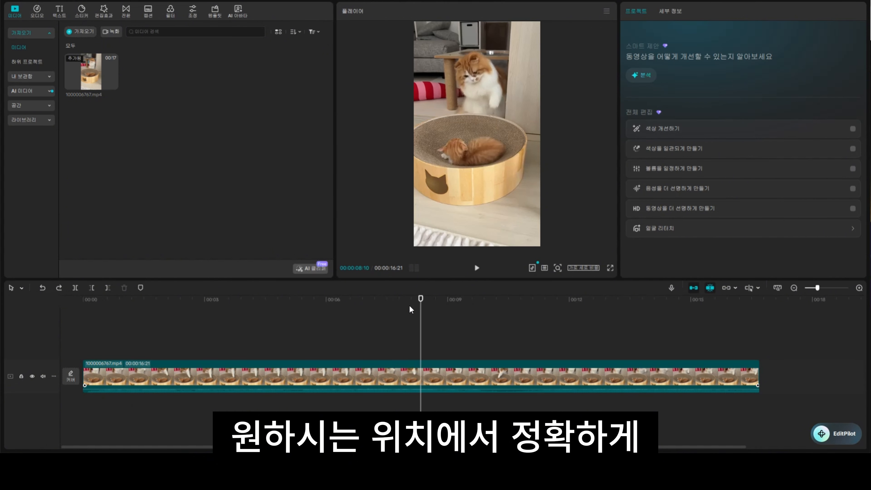
key(Right)
key(Right)
key(Right)
key(Right)
key(Right)
key(Left)
key(Left)
key(Left)
key(Left)
key(Left)
key(Left)
key(Left)
key(Left)
key(Left)
key(Left)
key(Left)
key(Left)
key(Left)
key(Left)
key(Left)
key(Left)
key(Left)
key(Left)
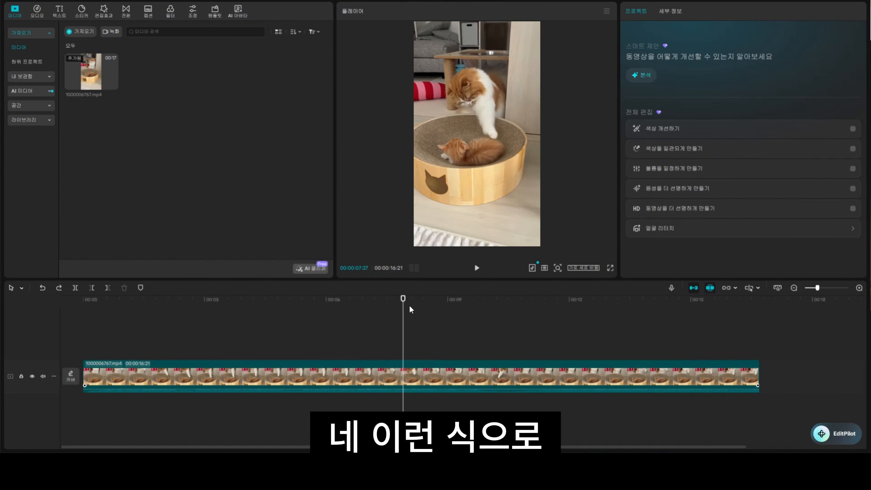
key(Right)
key(Right)
key(Right)
key(Right)
key(Right)
key(Right)
key(Left)
key(Left)
key(Left)
key(Left)
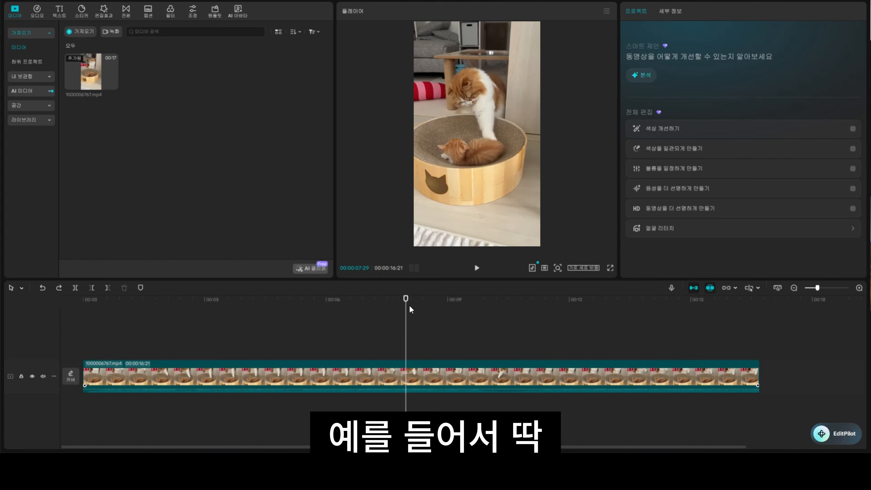
Split the cat clip at 00:00:08:02 and move the second part to the start of the main track.
key(Right)
key(Right)
key(Right)
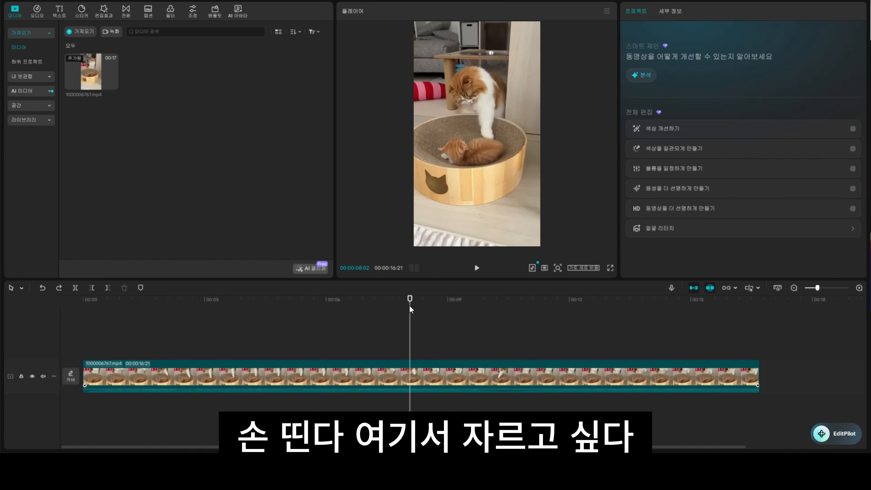
key(b)
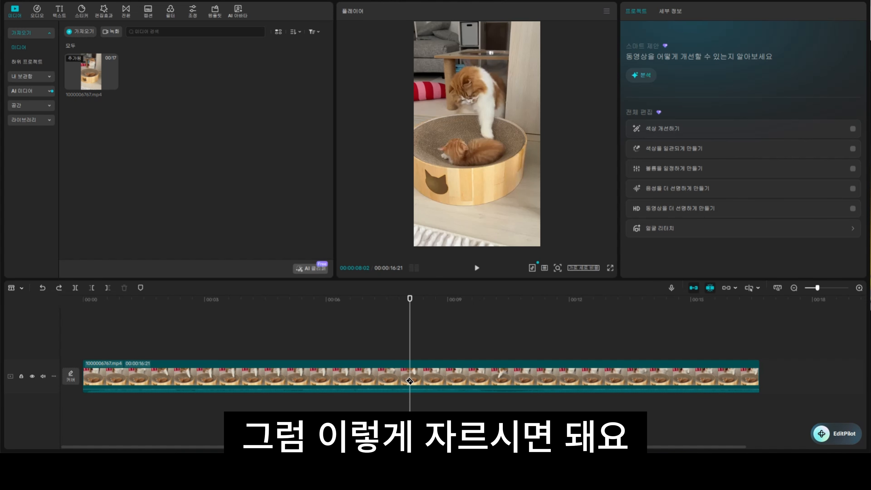
click(409, 381)
key(a)
drag(472, 370, 219, 367)
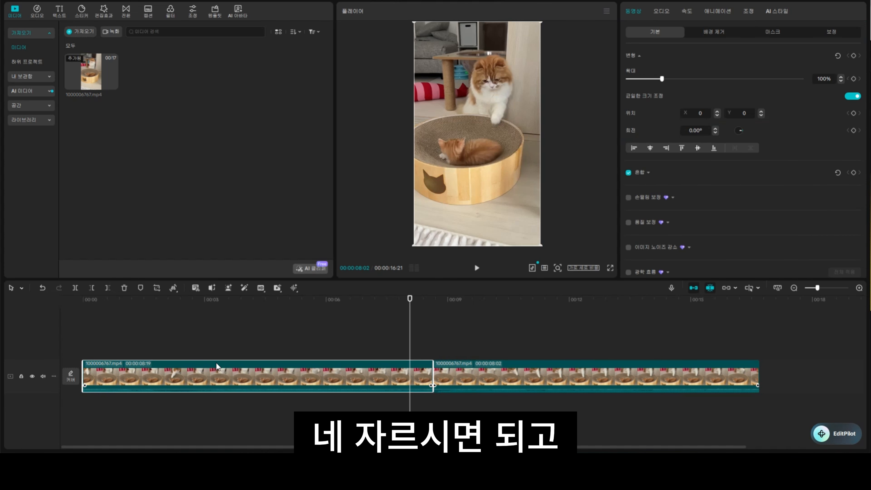
Split the first cat piece on the main track at 00:00:06:00 and return to the selection mode.
click(326, 300)
key(b)
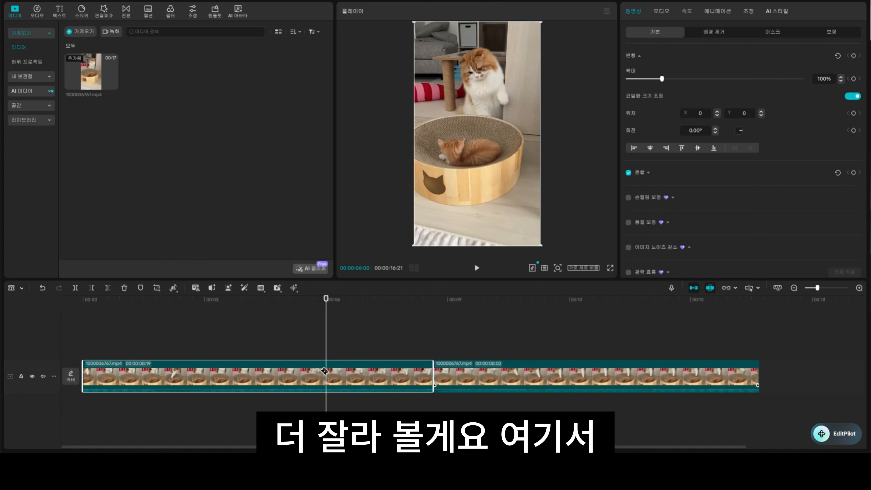
click(325, 370)
key(a)
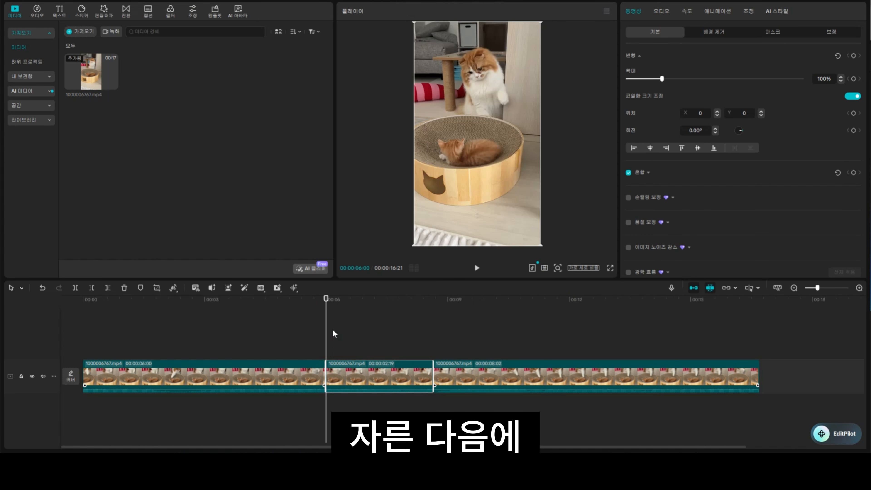
Try deleting the middle cat piece twice with the main track magnet on, undoing each deletion.
click(339, 366)
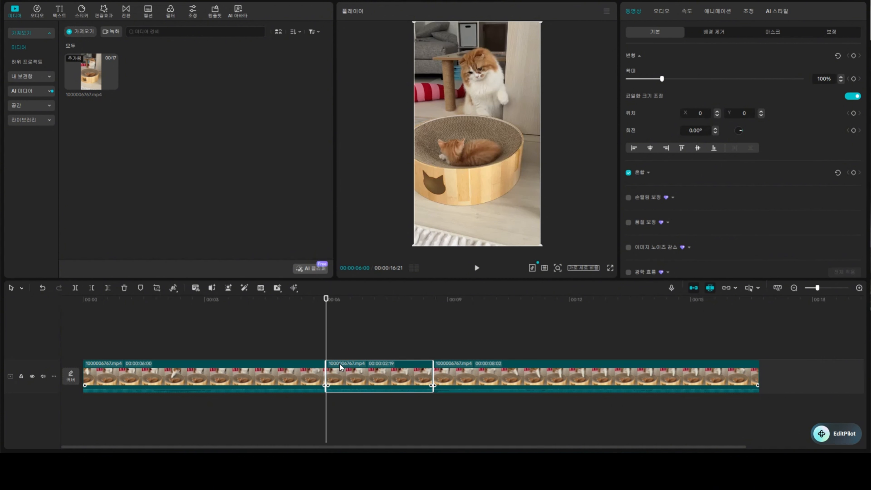
key(Delete)
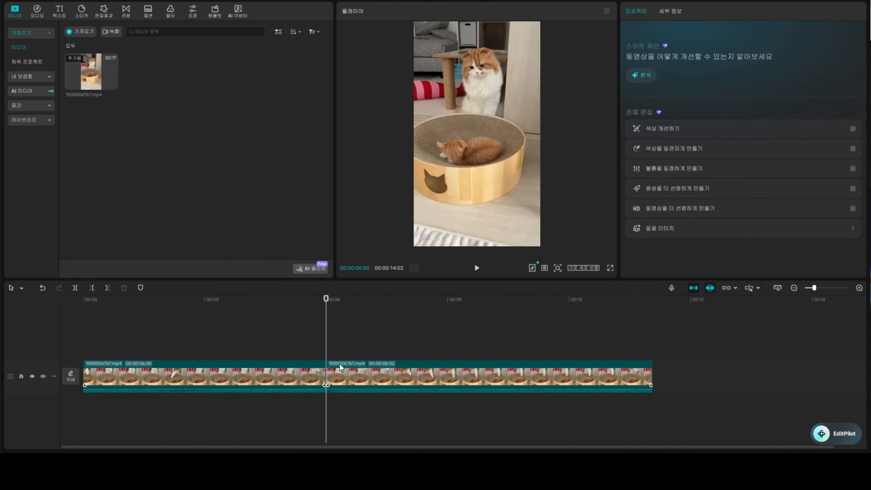
key(ctrl+z)
key(Delete)
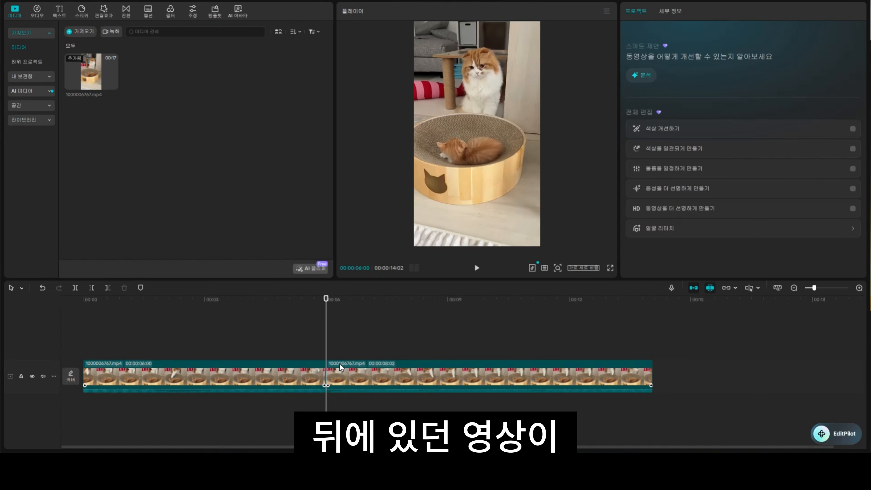
key(ctrl+z)
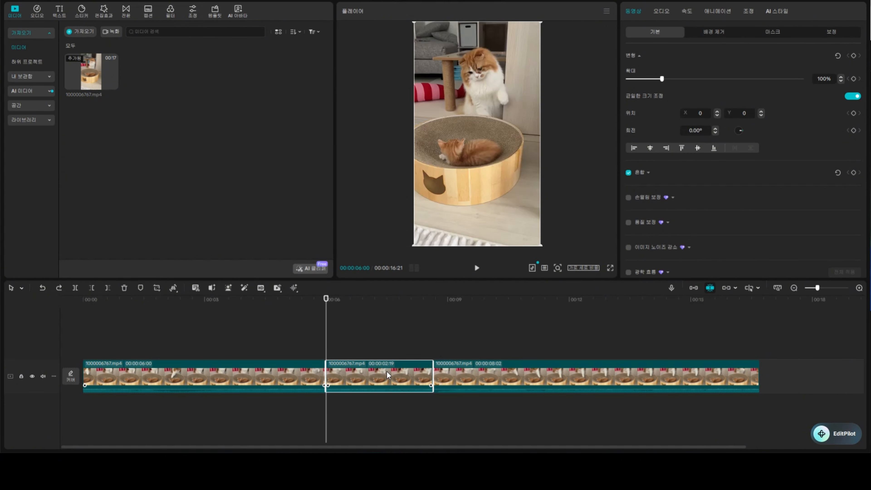
Delete the middle cat piece and, after toggling the main track magnet on and off, move the last piece to start at about 00:00:07:22.
key(Delete)
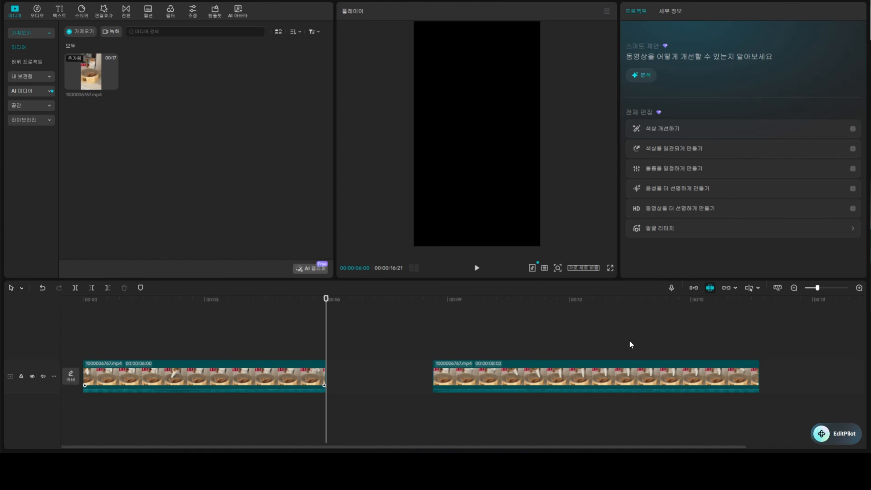
click(693, 287)
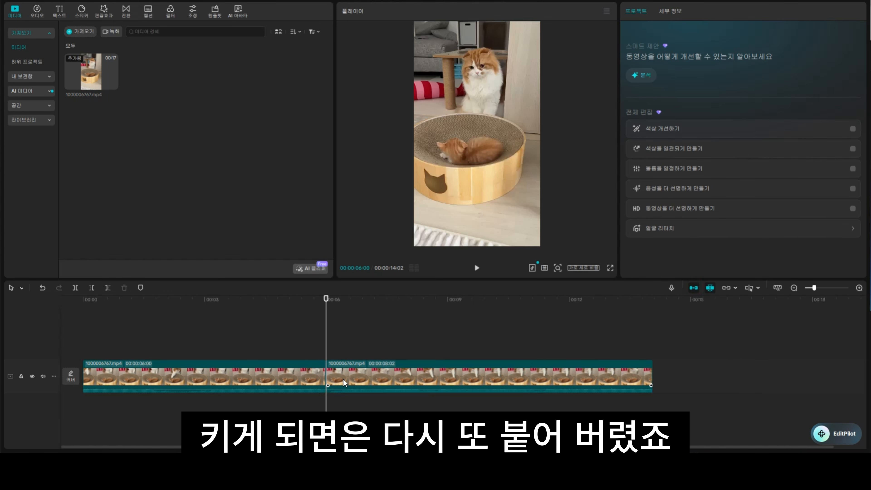
click(693, 288)
drag(385, 384, 455, 384)
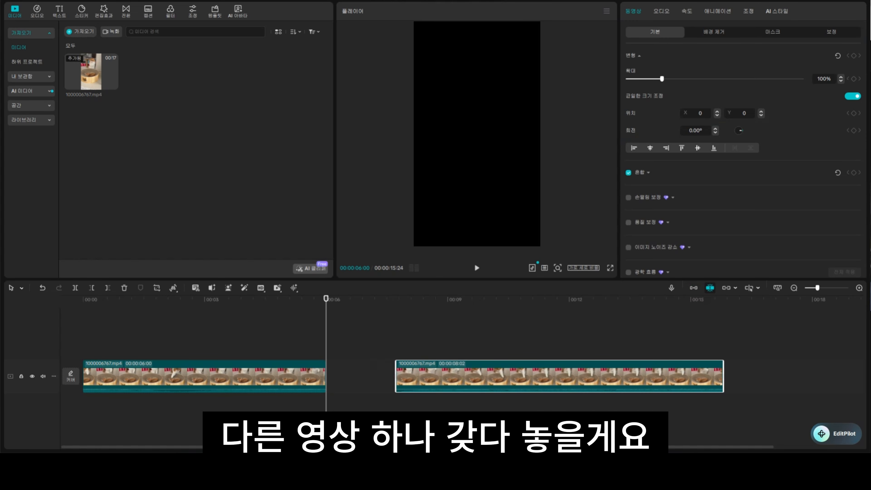
Import the second video of the kitten lying on a blanket and place it on a new track above the cat pieces.
drag(581, 136, 264, 119)
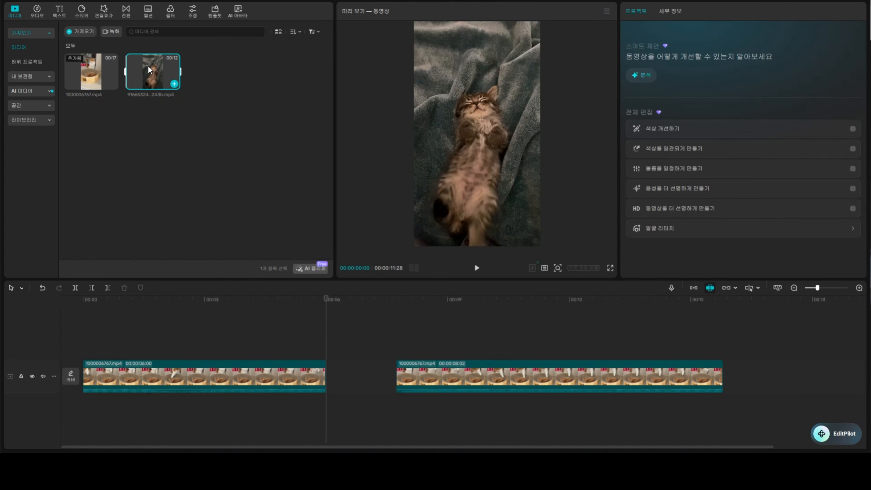
drag(200, 185, 188, 324)
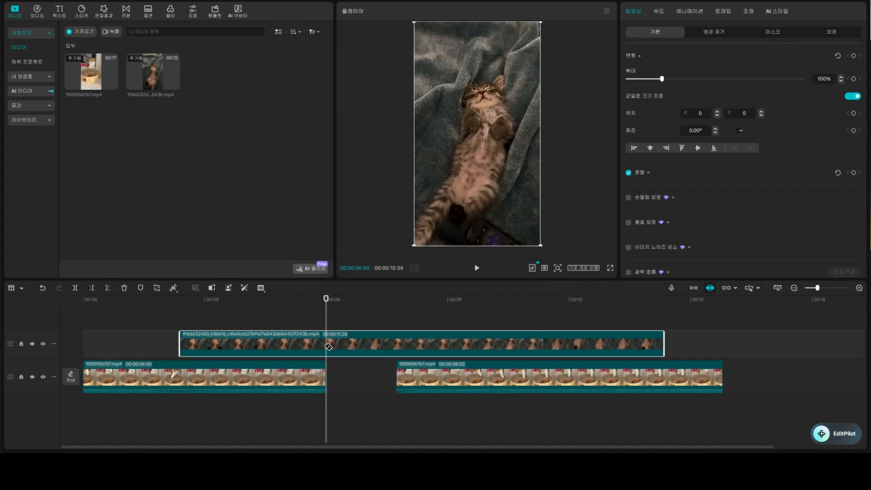
Split the kitten clip at both edges of the main track gap and move its middle piece into the gap.
click(327, 343)
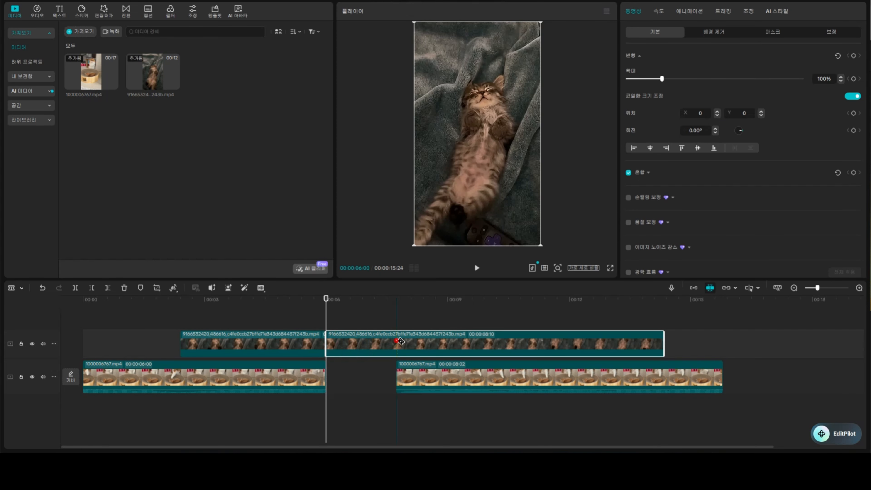
click(397, 342)
key(a)
drag(358, 340, 359, 375)
Delete the two leftover kitten pieces from the upper track and turn the main track magnet on.
drag(277, 341, 795, 343)
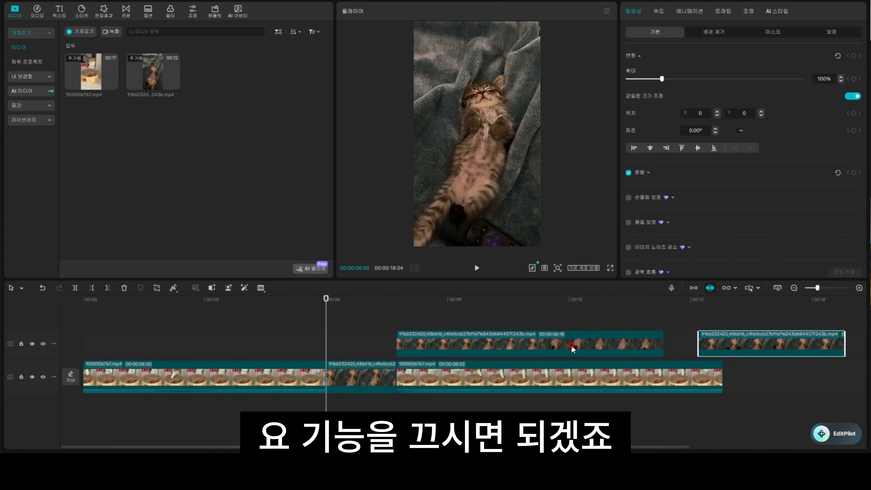
drag(573, 346, 625, 347)
key(Delete)
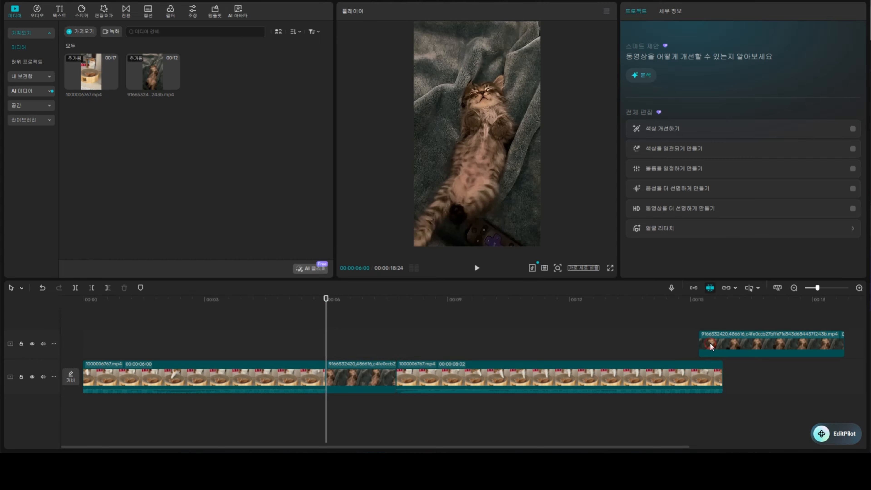
click(705, 345)
key(Delete)
drag(372, 374, 350, 371)
click(693, 289)
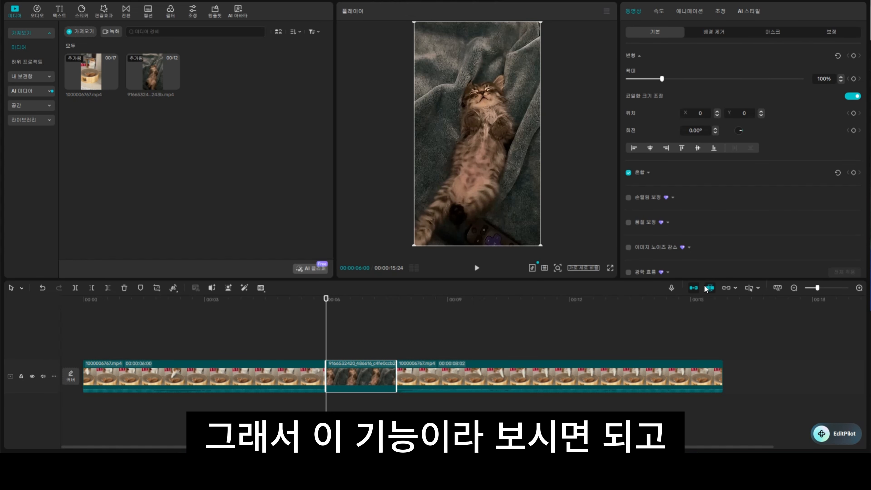
Delete the kitten clip between the two cat pieces and move the playhead to 00:00:08:27.
key(Delete)
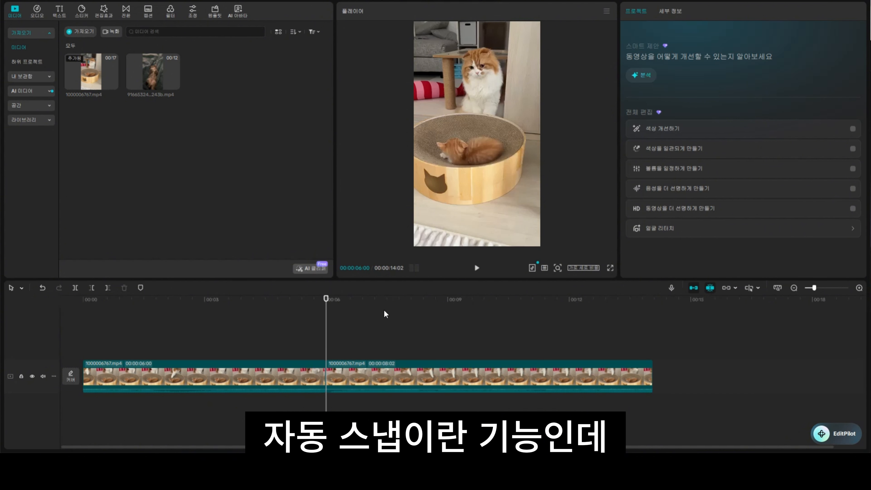
drag(324, 307, 376, 301)
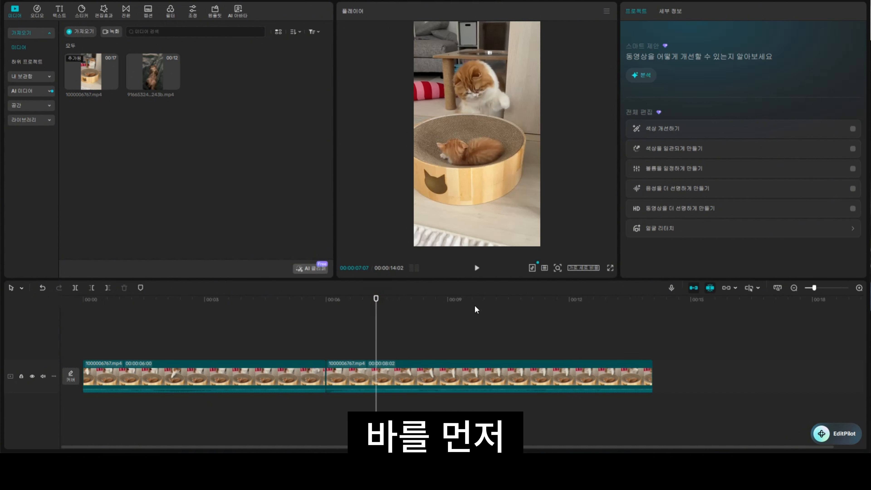
click(444, 305)
key(ctrl+z)
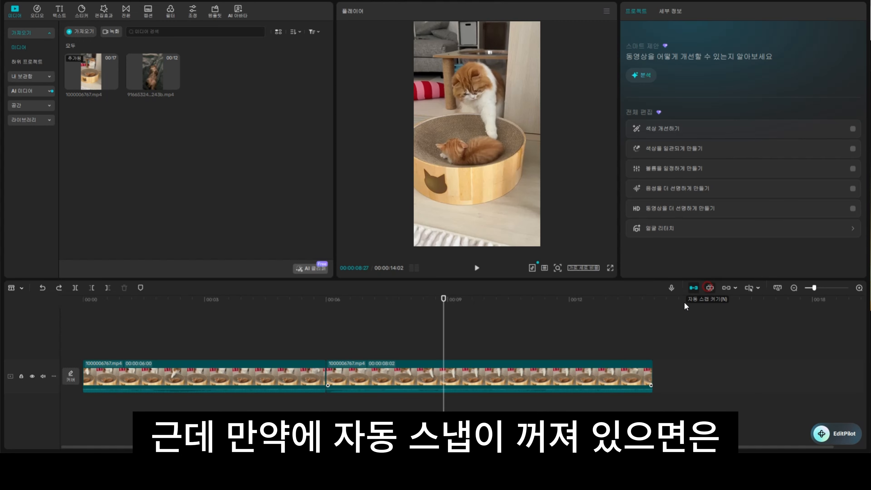
Toggle auto snapping off and back on, and return to the selection tool.
click(708, 287)
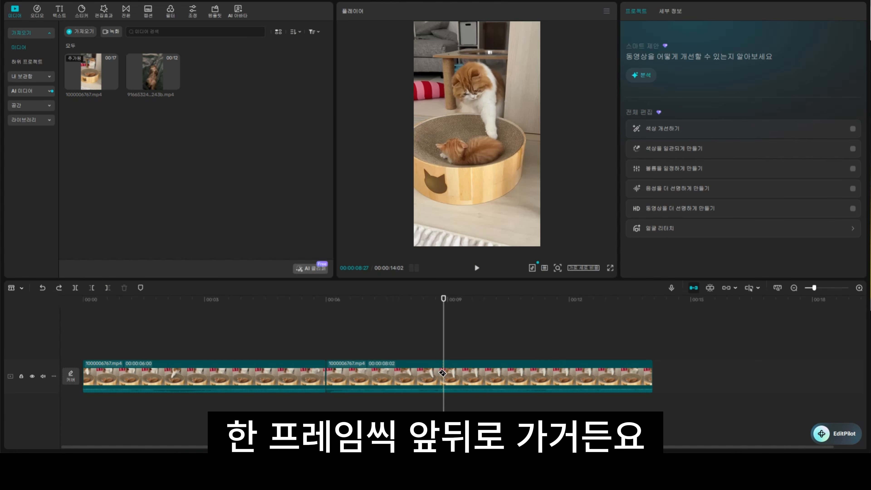
click(709, 287)
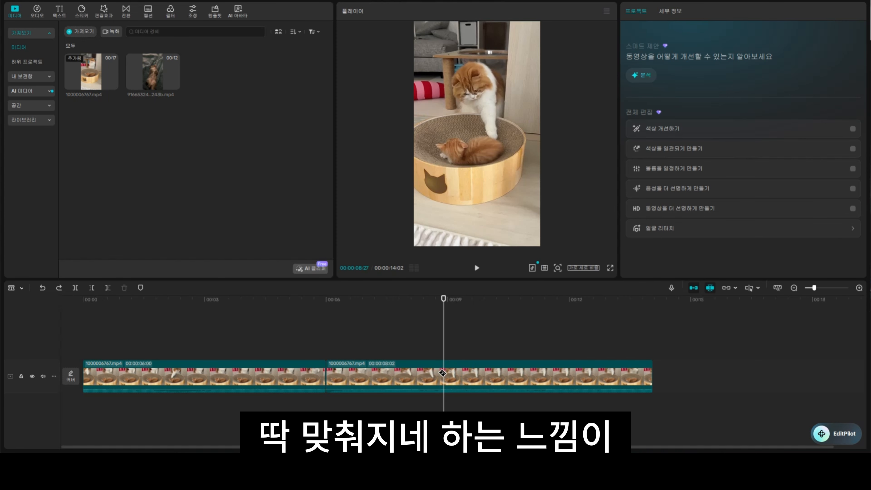
key(a)
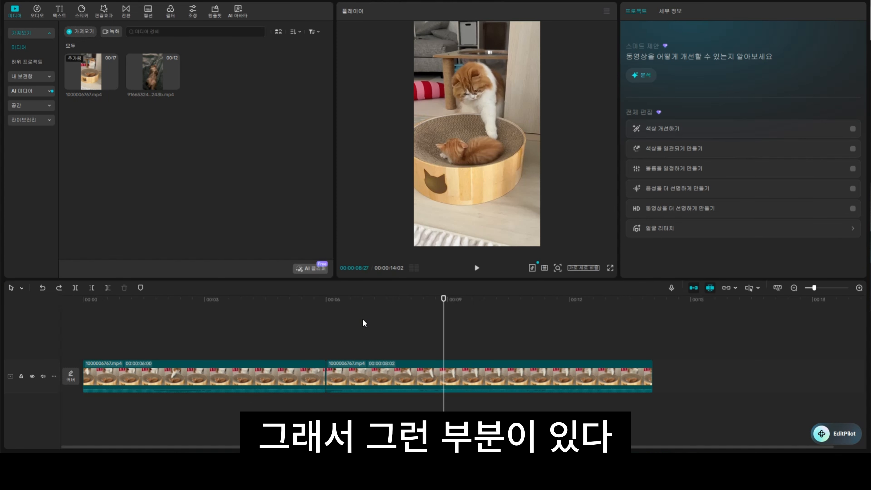
Add a default text at the start of the timeline and extend it to the end of the second cat piece.
click(329, 300)
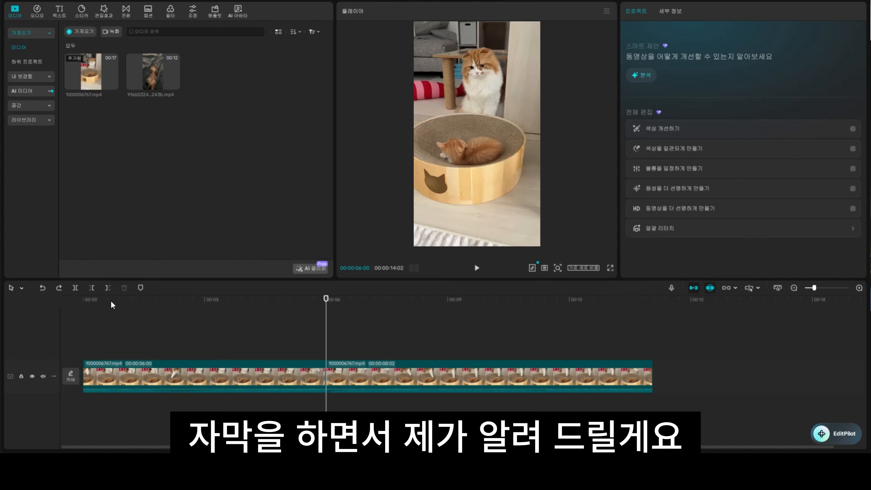
drag(111, 302, 66, 300)
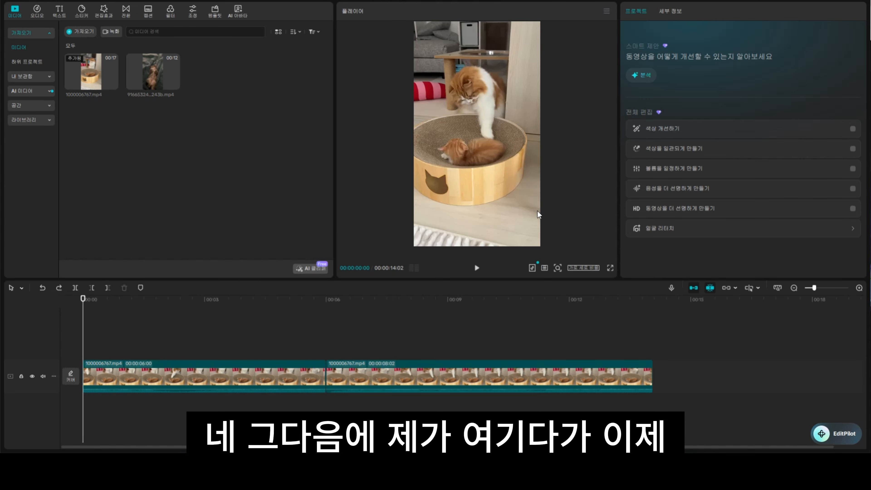
drag(83, 301, 57, 308)
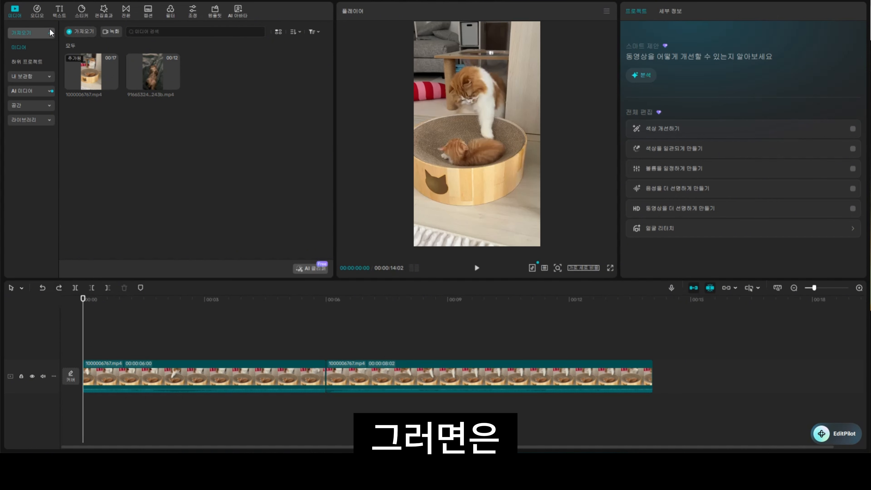
click(58, 13)
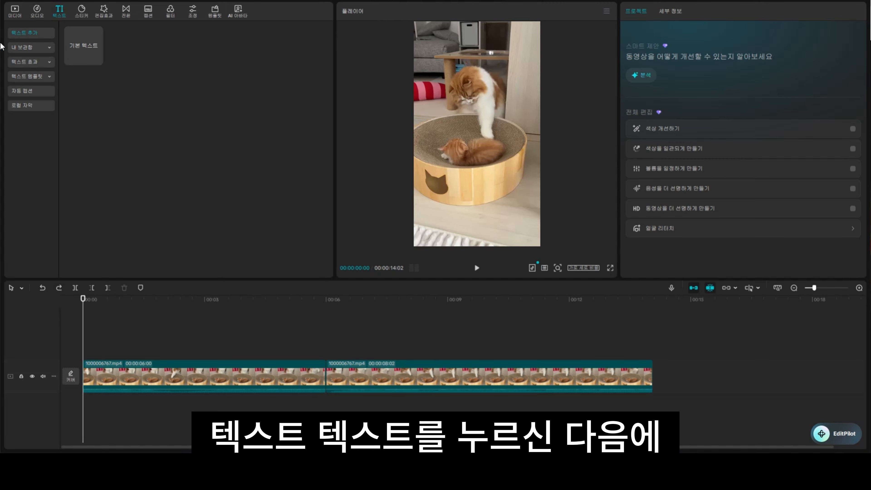
click(98, 60)
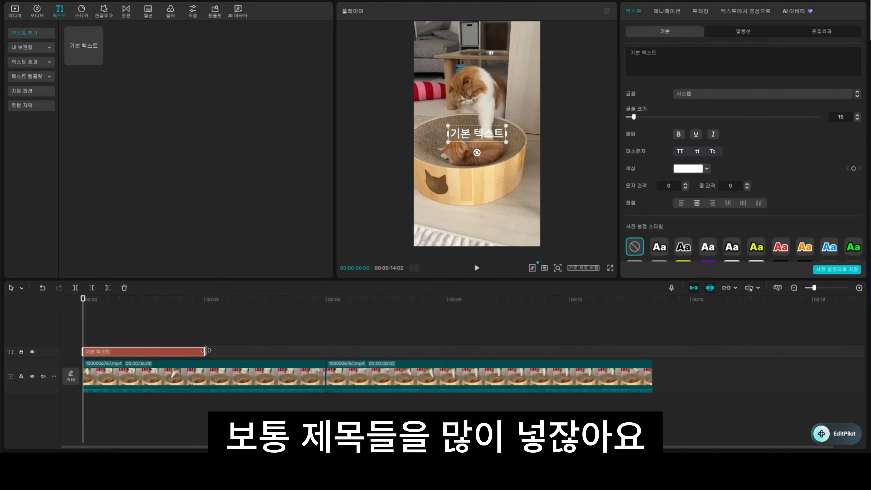
drag(205, 350, 653, 350)
Move the text to the top of the frame and lower the first cat piece beneath it to about Y -573.
click(169, 301)
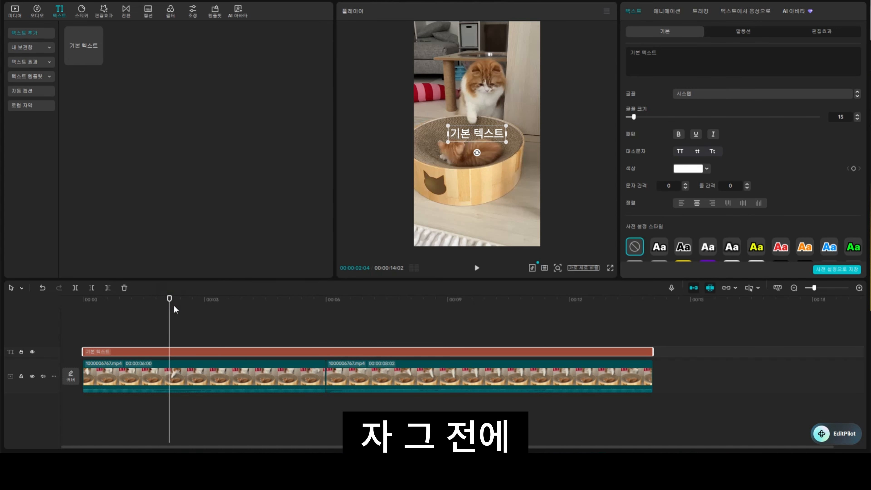
drag(478, 134, 478, 44)
click(479, 97)
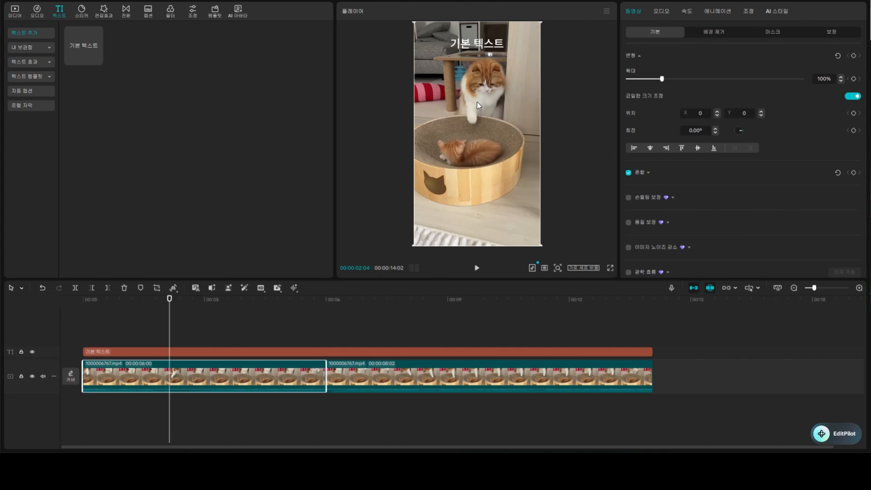
mouse_move(476, 46)
mouse_down()
mouse_move(478, 79)
mouse_move(476, 45)
mouse_up()
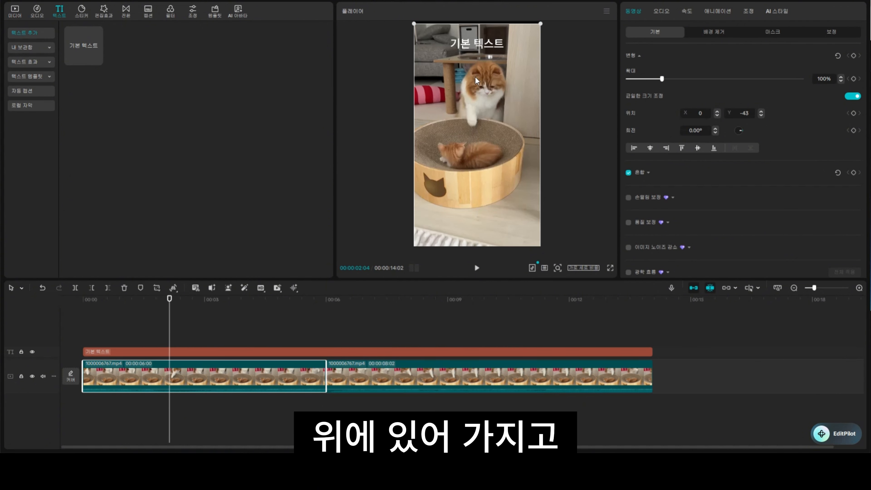
drag(456, 115, 453, 149)
Lower the second cat piece in the frame to about Y -751, leaving a black band behind the text.
click(390, 300)
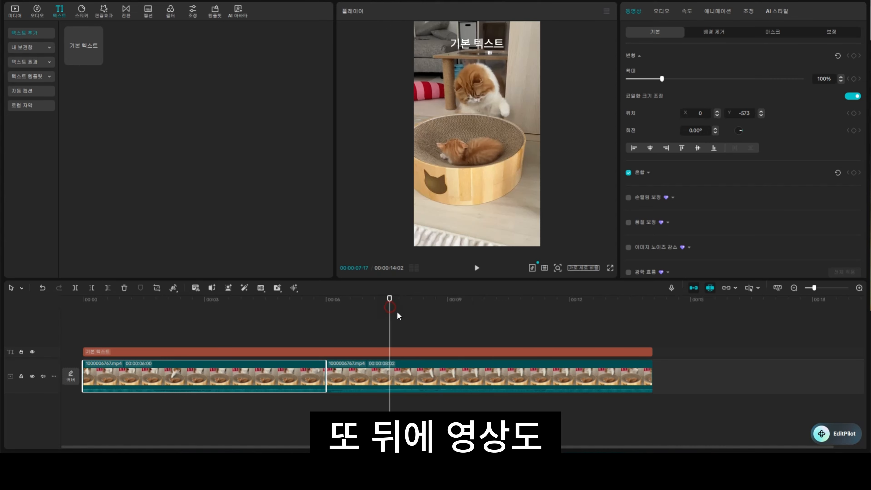
click(415, 384)
drag(457, 136, 457, 191)
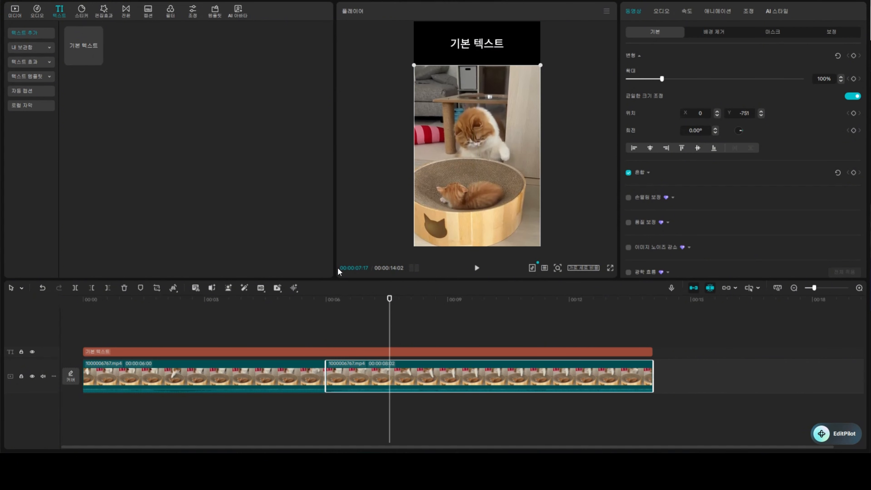
Set the first cat piece's Y position to -570.
drag(336, 323, 367, 310)
drag(306, 315, 260, 317)
click(262, 370)
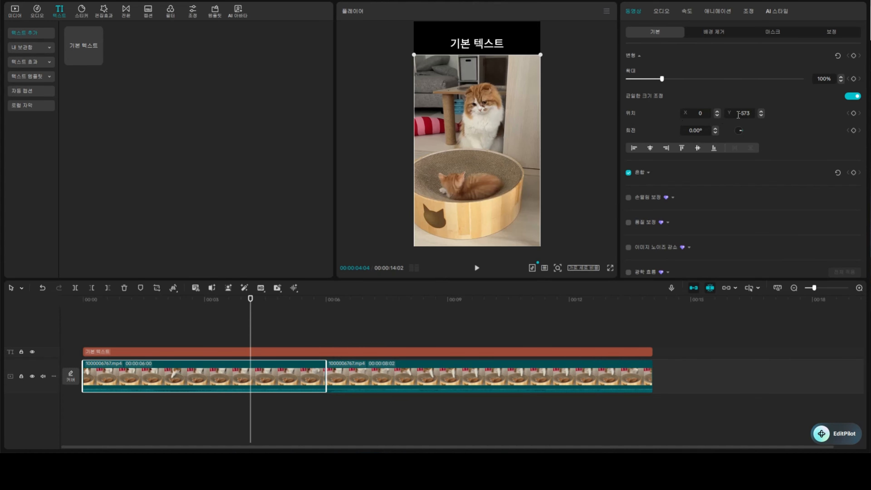
click(749, 113)
text(-570)
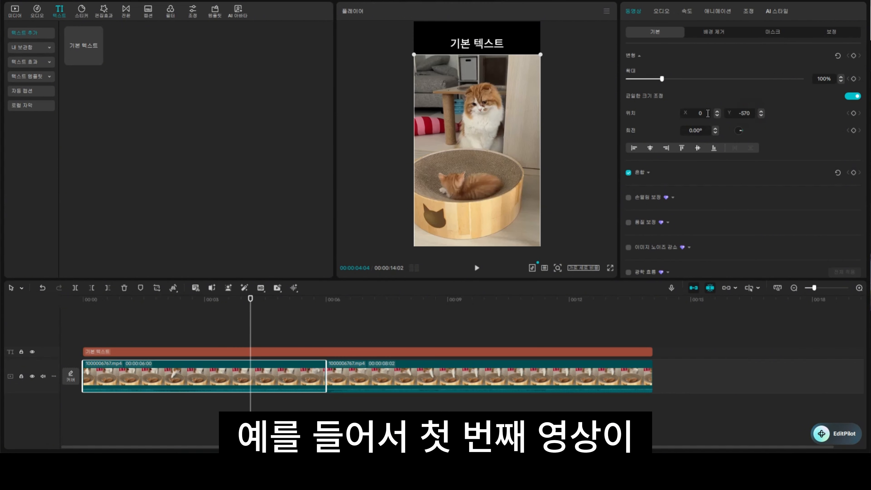
Set the second cat piece's Y position to -570 to match the first piece.
click(351, 302)
click(397, 368)
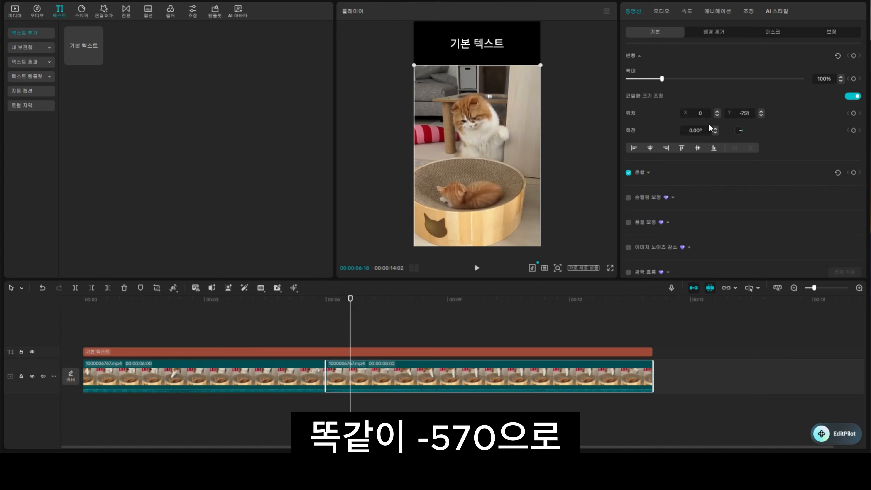
click(751, 113)
text(-570)
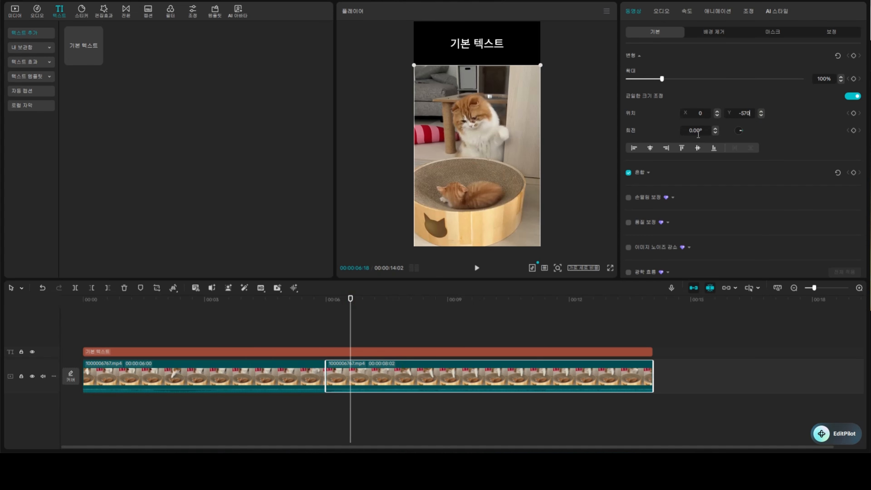
key(Return)
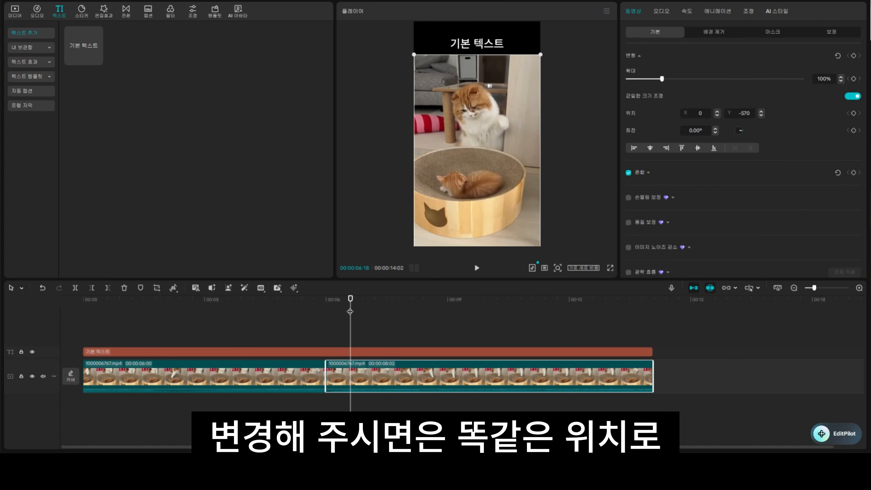
Try the 9:16 crop ratio on the first cat piece, and crop off its lower strip with the free ratio instead.
drag(350, 312, 291, 319)
click(362, 193)
click(291, 372)
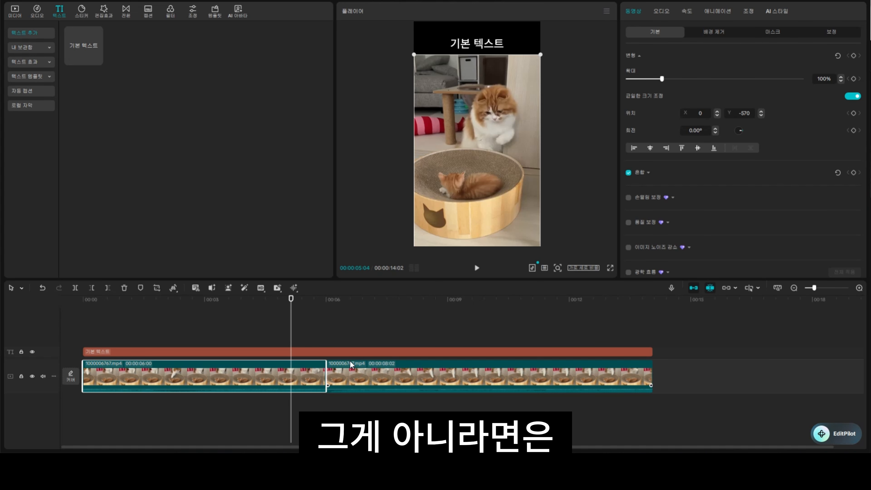
click(155, 287)
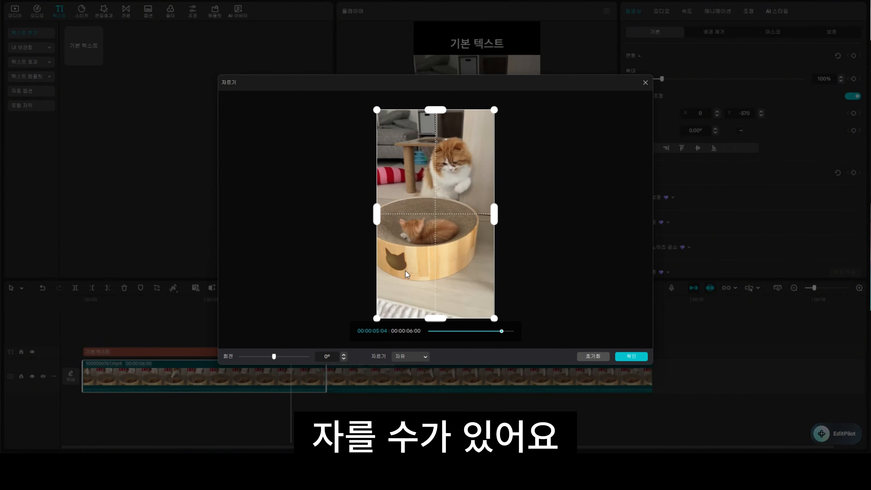
click(400, 358)
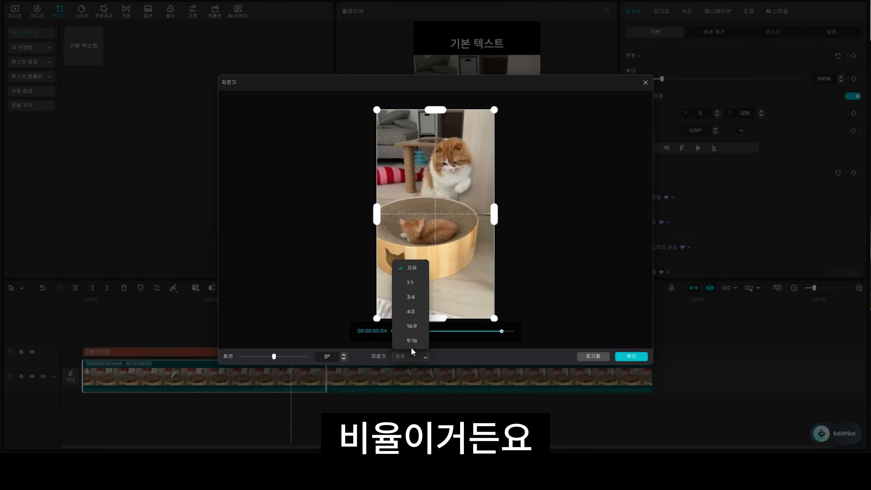
click(412, 341)
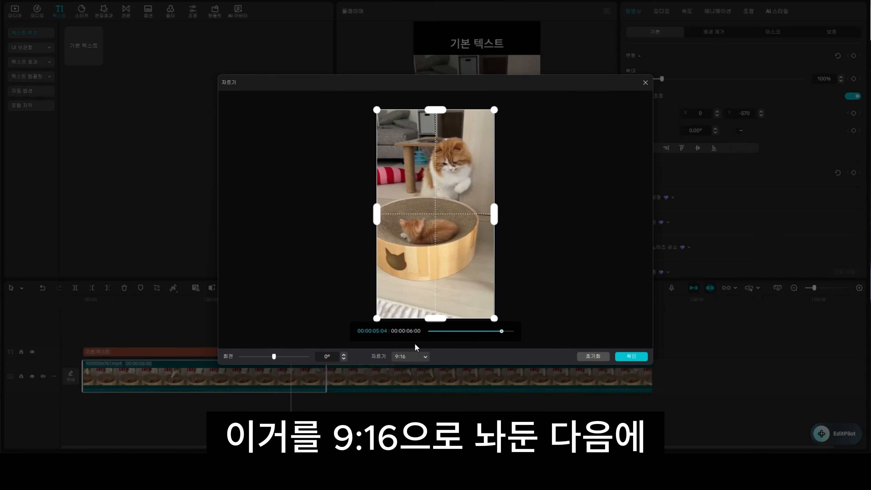
mouse_move(376, 318)
mouse_down()
mouse_move(431, 213)
mouse_move(376, 317)
mouse_up()
click(408, 356)
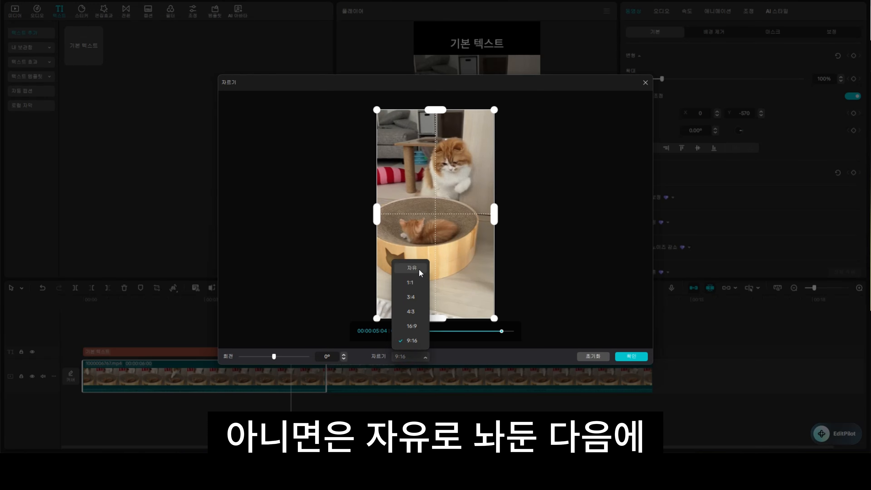
click(412, 268)
drag(436, 318, 436, 279)
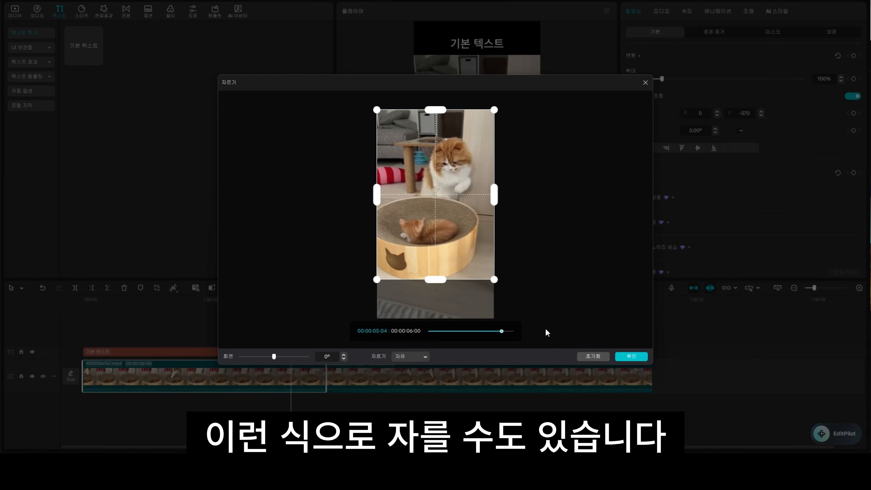
click(623, 356)
Mirror the first cat piece horizontally, toggling the flip repeatedly and leaving it mirrored.
click(173, 288)
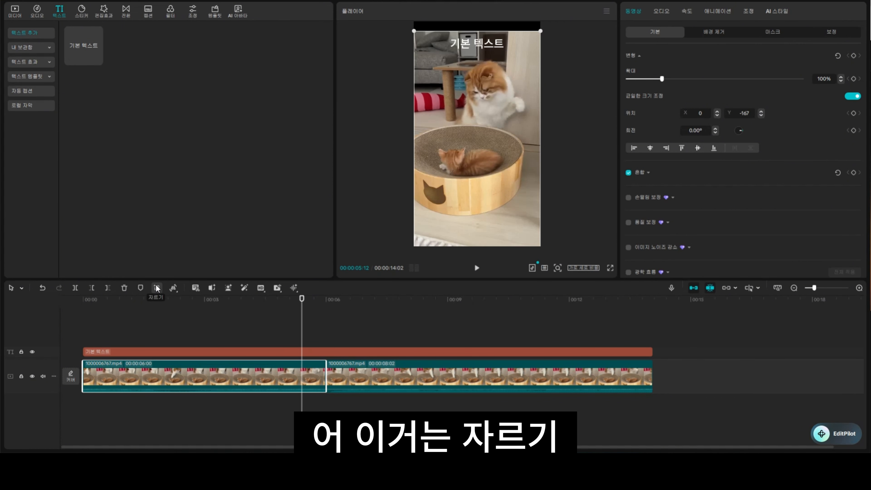
mouse_move(173, 287)
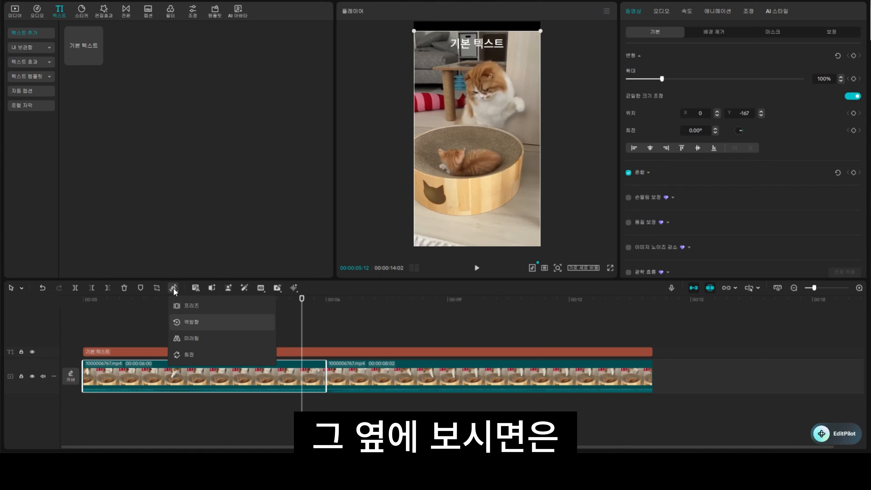
click(184, 336)
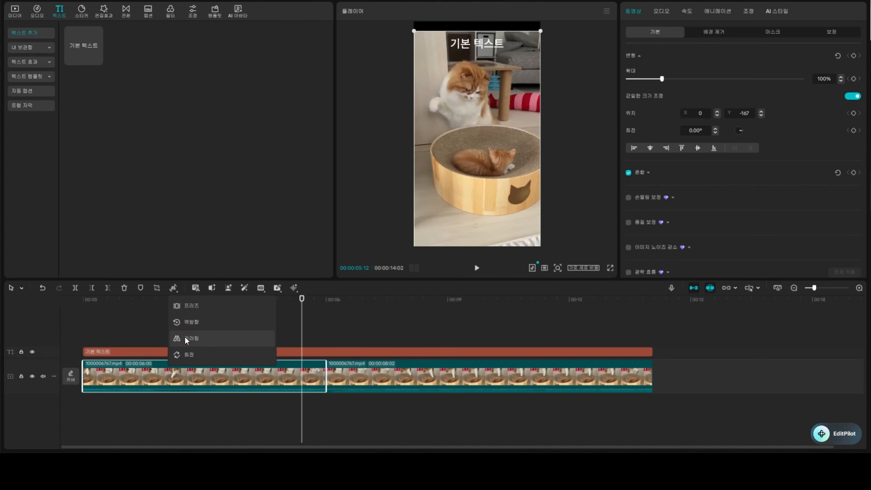
click(185, 336)
click(184, 336)
click(184, 338)
click(184, 337)
click(184, 338)
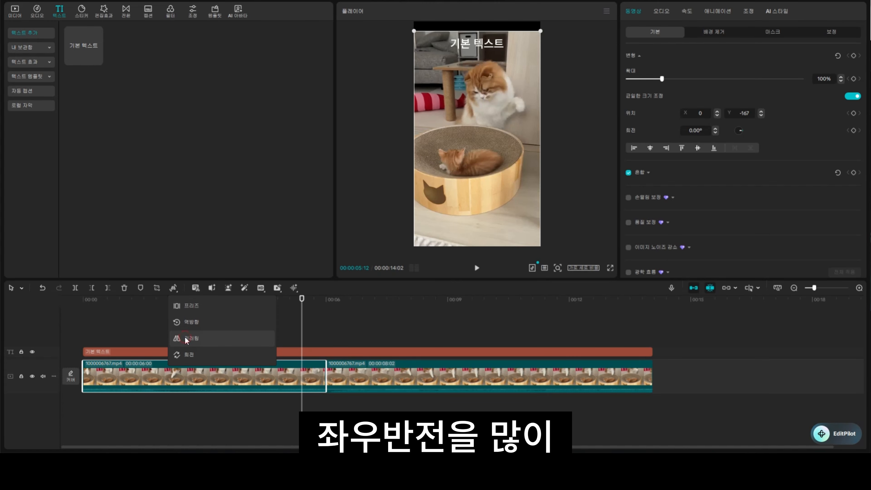
click(185, 338)
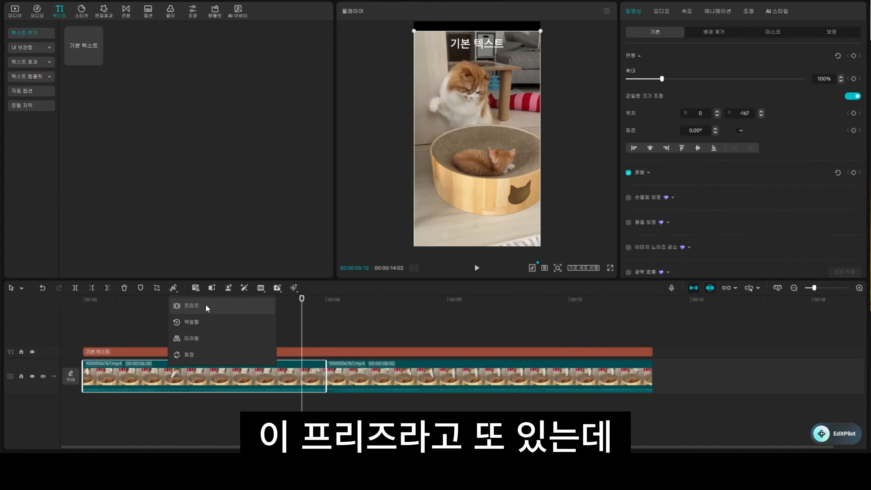
Create a freeze frame from the second cat piece at 00:00:08:28 and place it on the track above.
click(139, 307)
drag(139, 309, 445, 323)
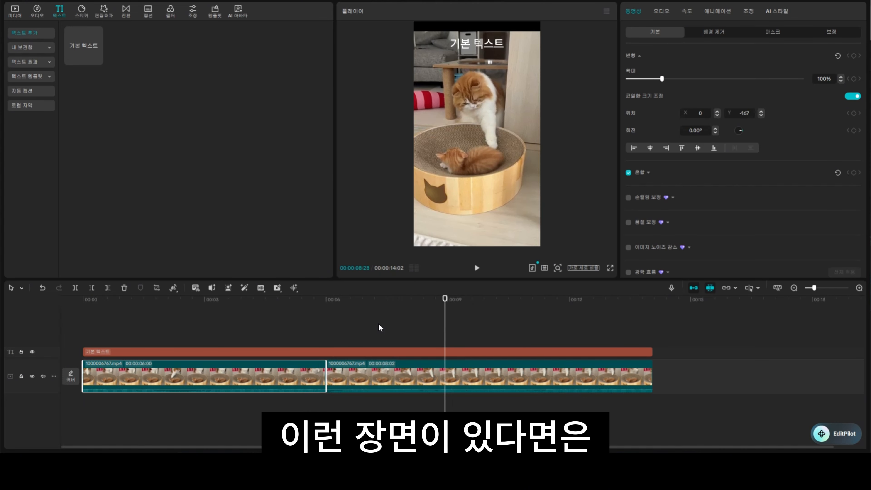
click(389, 378)
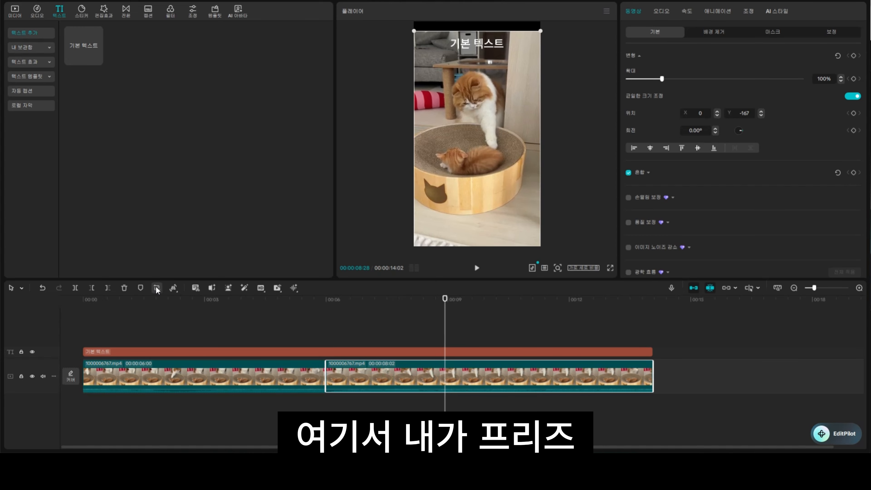
click(173, 288)
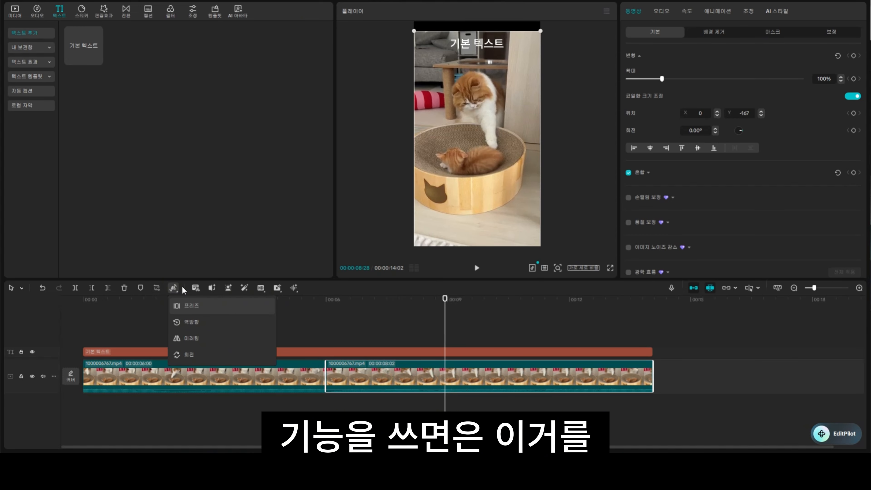
click(179, 305)
drag(476, 375, 481, 335)
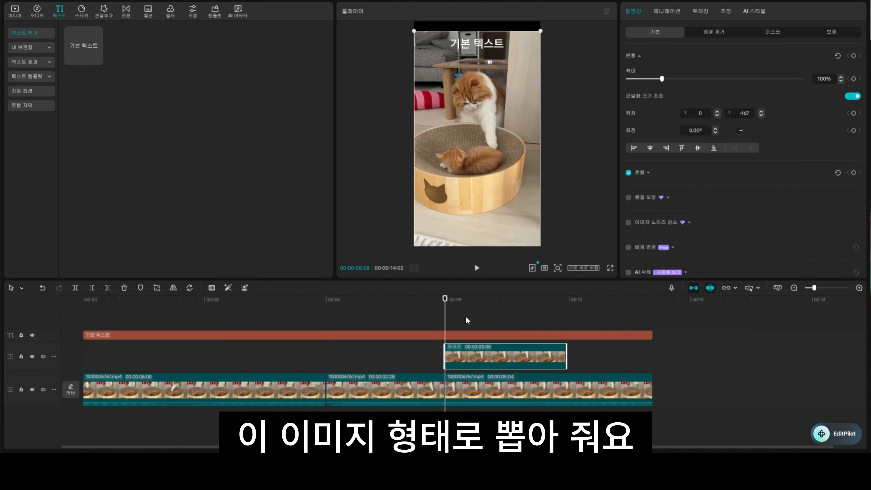
Move the freeze frame clip to the end of the cat video, scrub through it, and delete it.
drag(446, 301, 493, 305)
drag(516, 355, 713, 355)
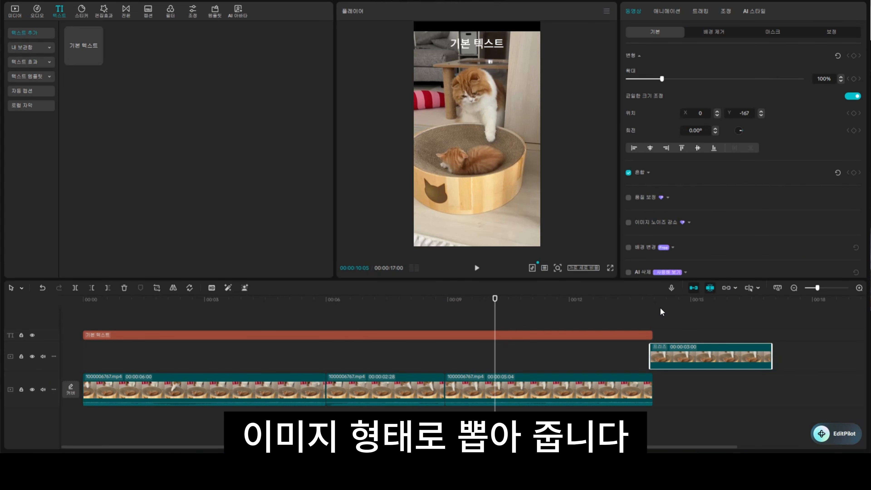
drag(648, 307, 691, 316)
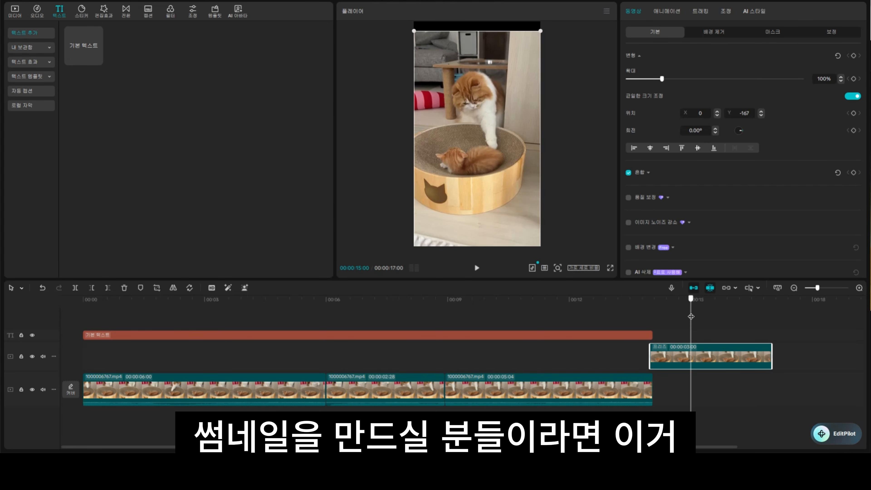
mouse_move(690, 316)
mouse_down()
mouse_move(636, 316)
mouse_move(663, 317)
mouse_up()
click(673, 359)
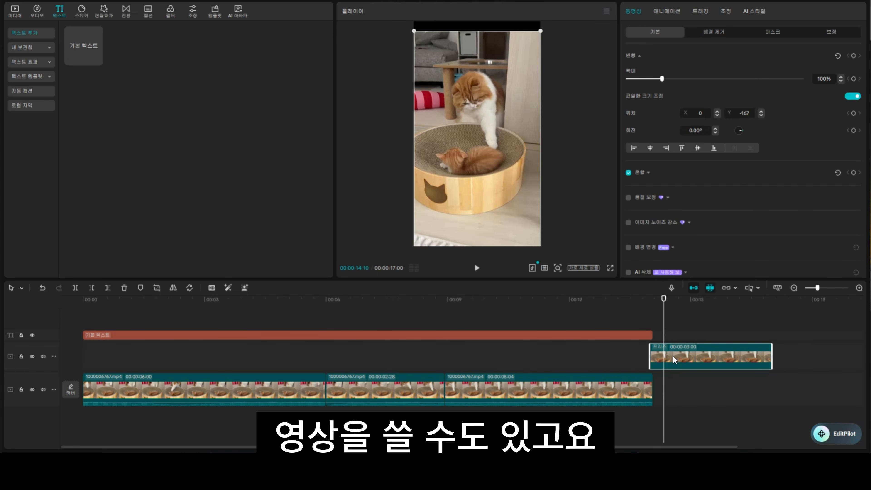
key(Delete)
Examine the fonts available for the title text, from the favorites through the preset and Pro fonts.
drag(336, 310, 293, 313)
click(277, 352)
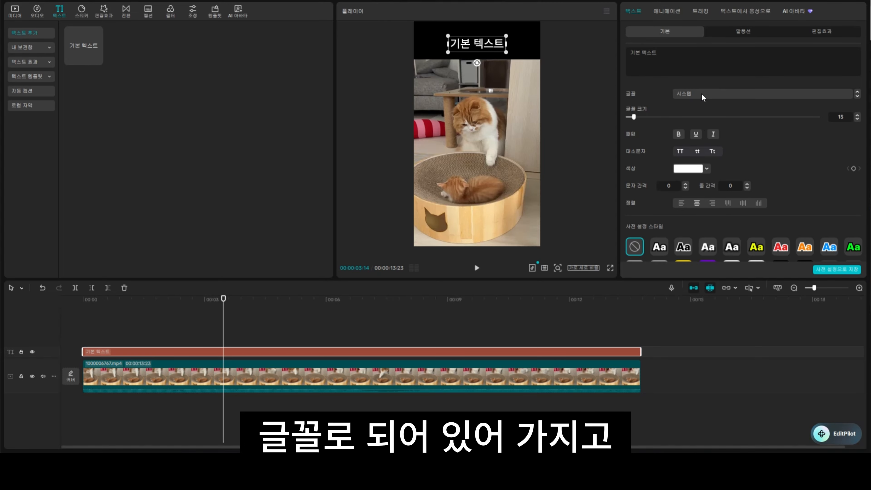
click(714, 97)
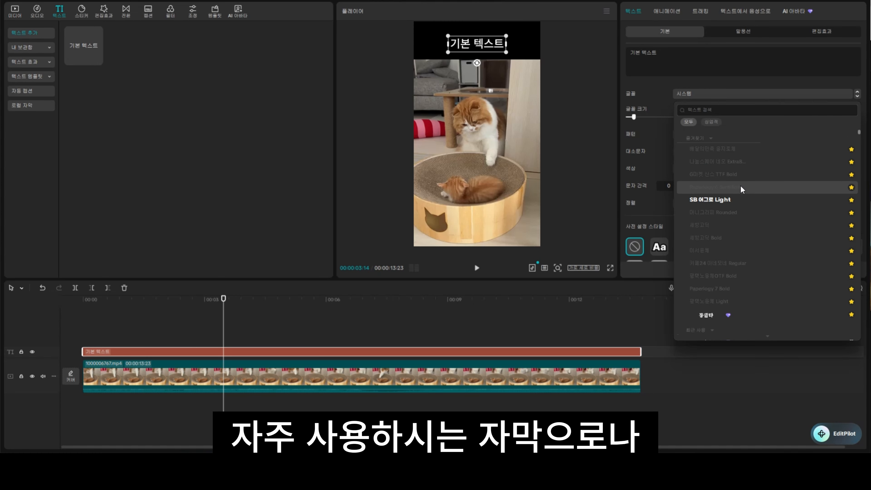
scroll(741, 188, down, 10)
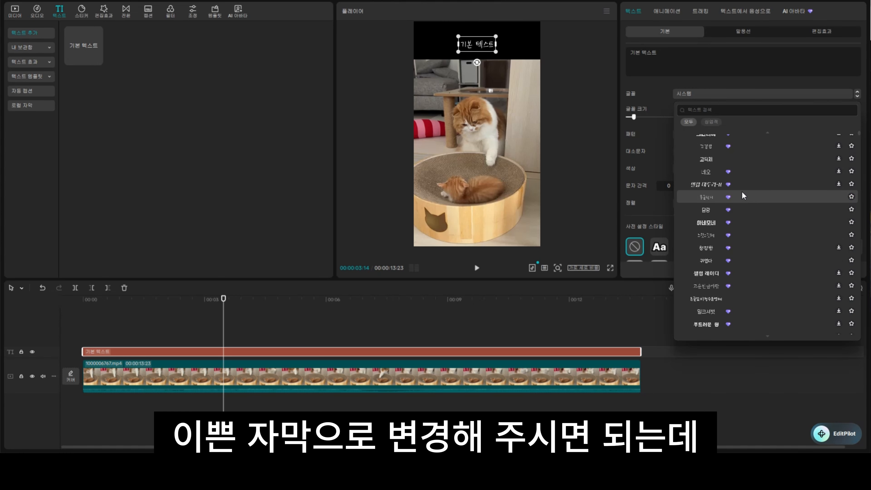
scroll(742, 189, up, 10)
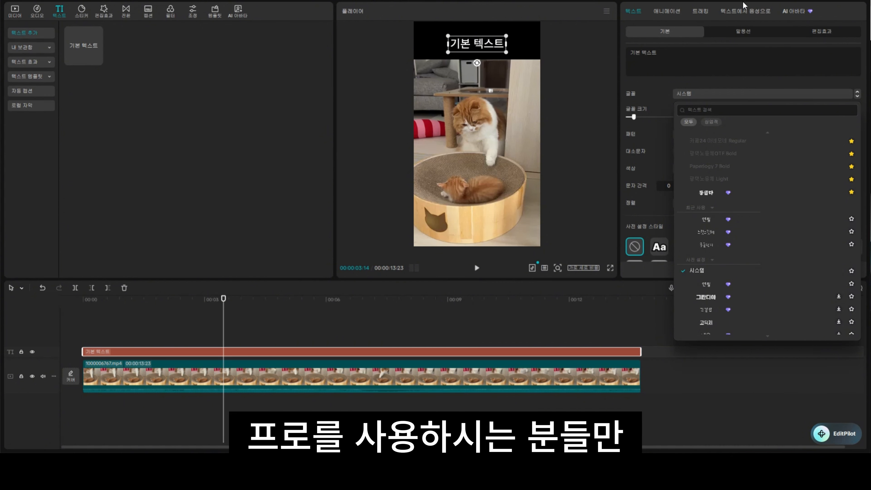
scroll(751, 148, up, 2)
click(795, 13)
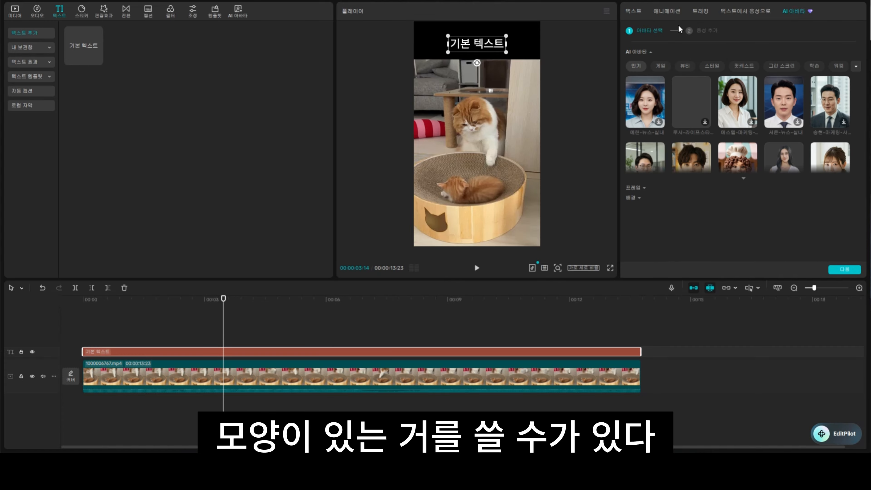
click(633, 12)
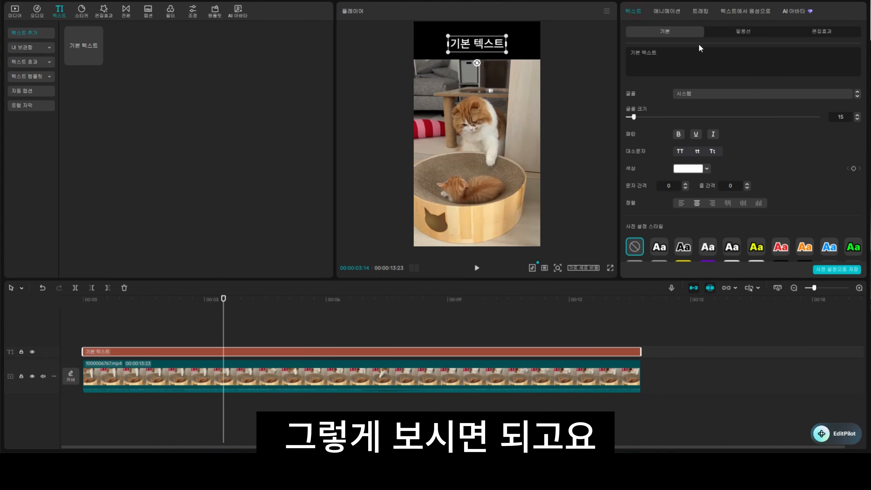
click(742, 94)
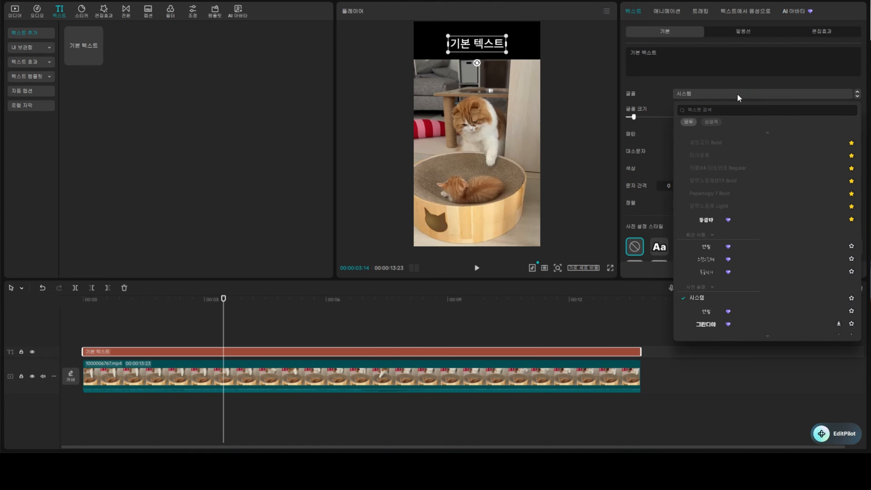
click(687, 97)
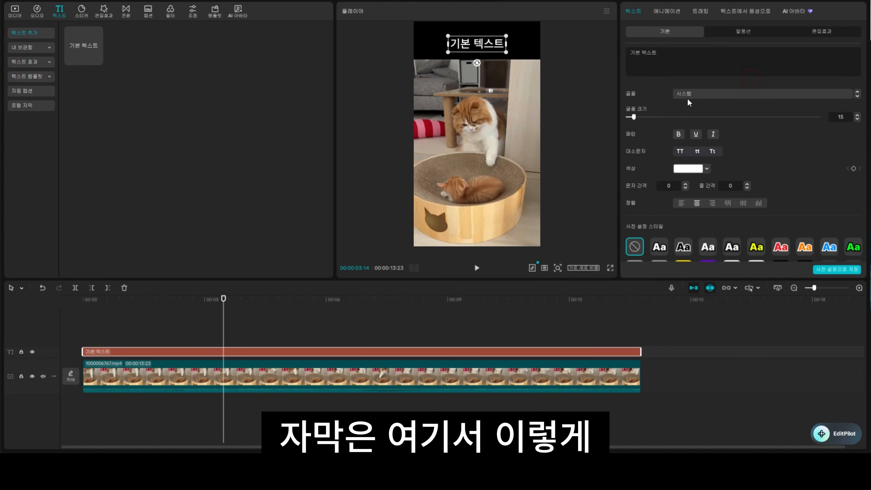
Find the 서울한강체 font among the preset fonts and apply it to the title text.
click(708, 93)
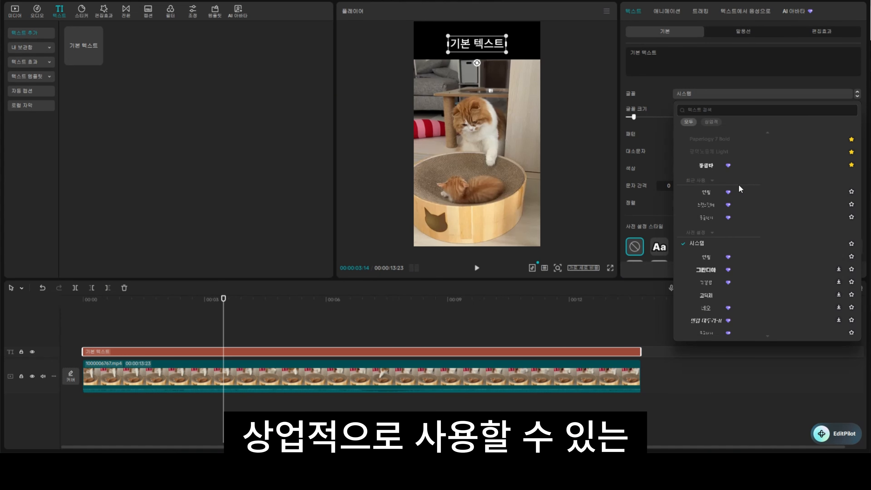
scroll(733, 146, up, 2)
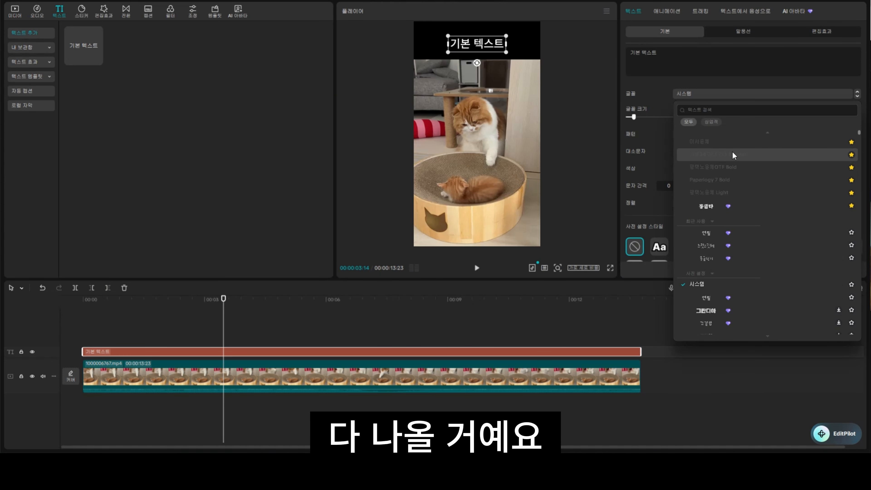
click(740, 95)
click(739, 96)
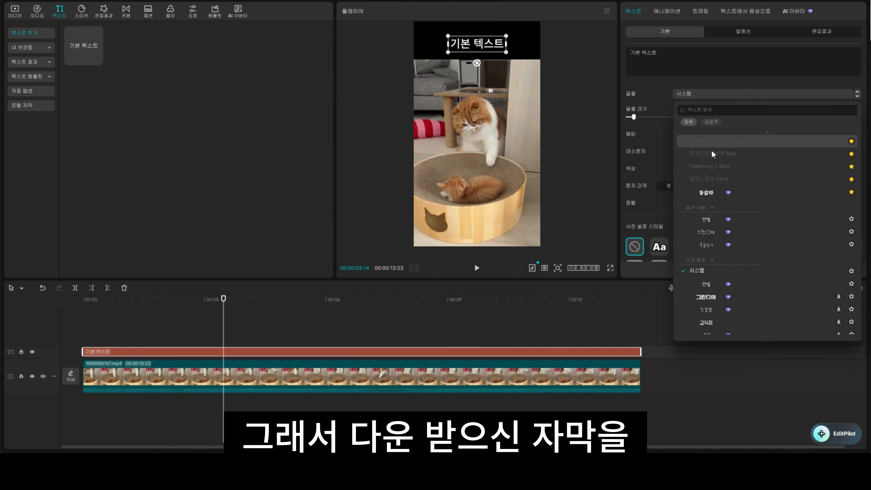
scroll(710, 150, up, 3)
click(717, 110)
scroll(728, 158, down, 5)
click(731, 183)
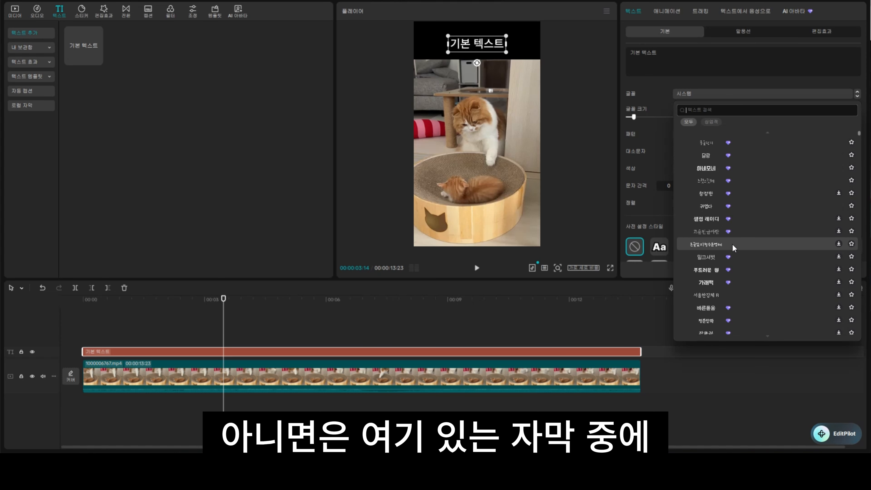
scroll(732, 242, down, 3)
click(733, 242)
scroll(732, 242, down, 3)
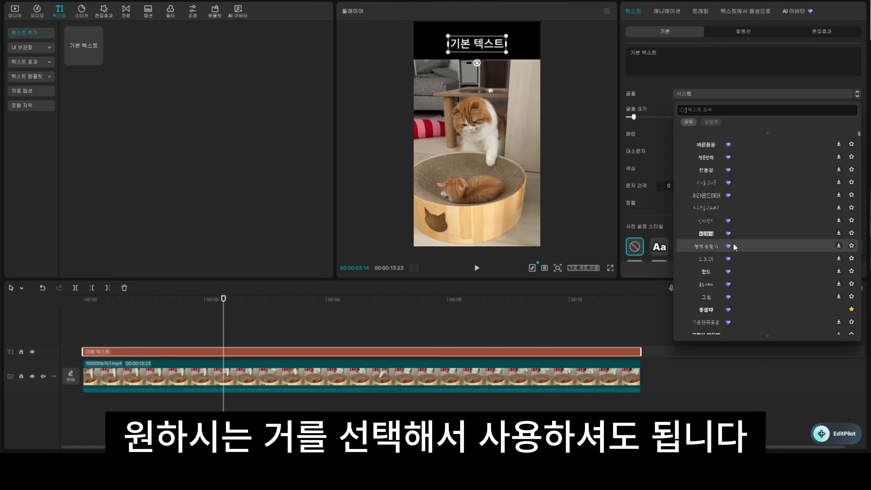
click(737, 173)
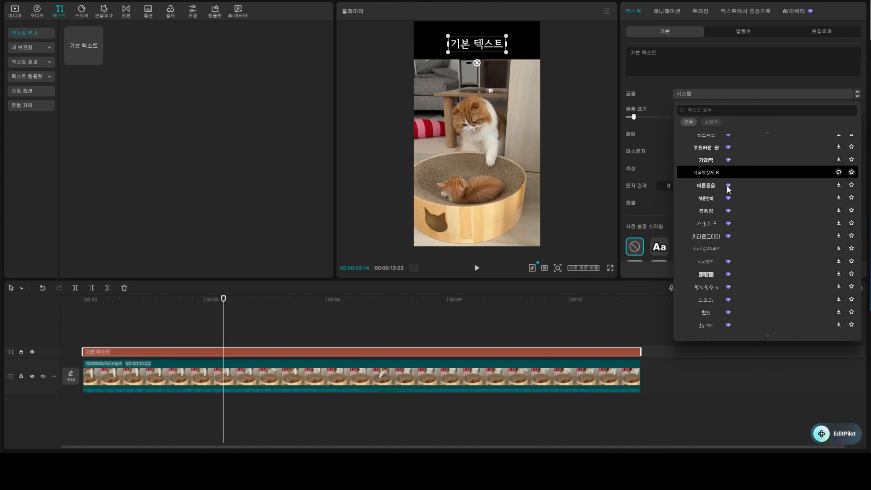
click(654, 96)
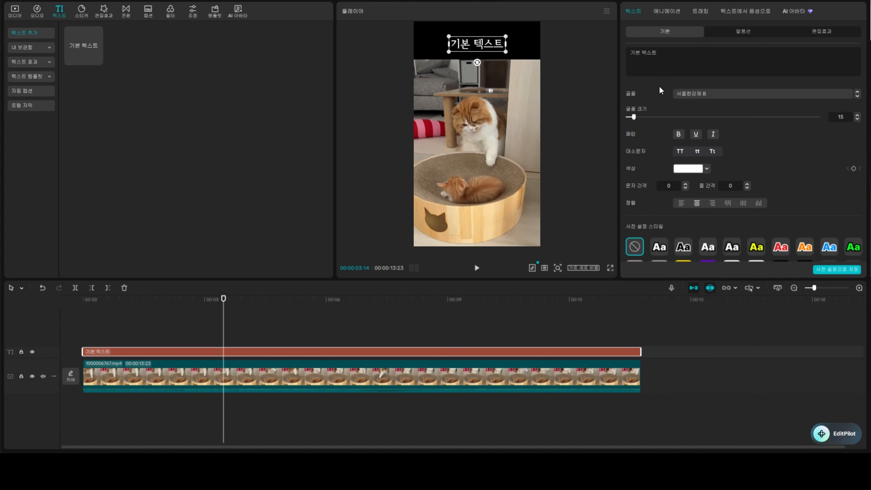
Replace the title text with two lines: "아기 고양이를 자꾸 건드는" and "이유가 뭘까요?".
key(ctrl+a)
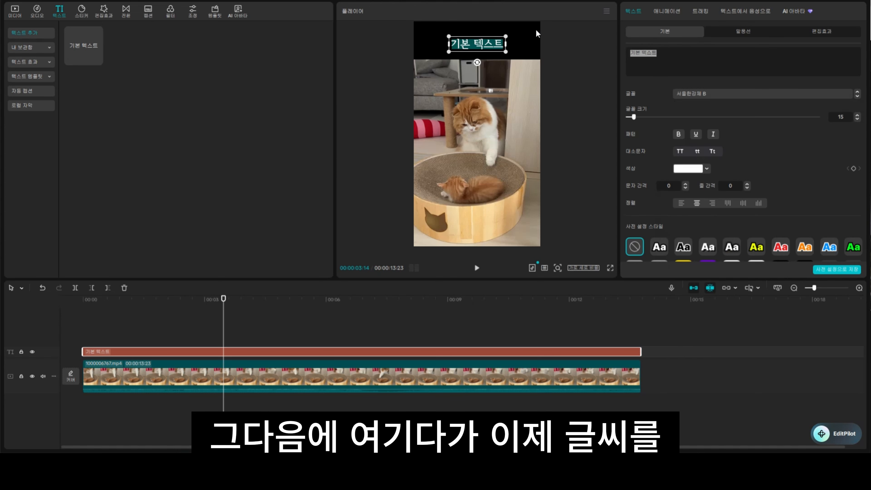
key(BackSpace)
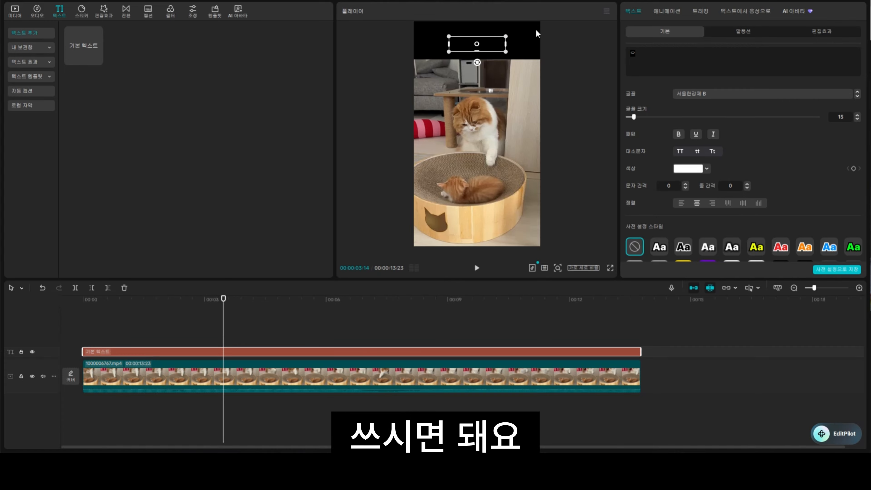
text(아기 고양이를)
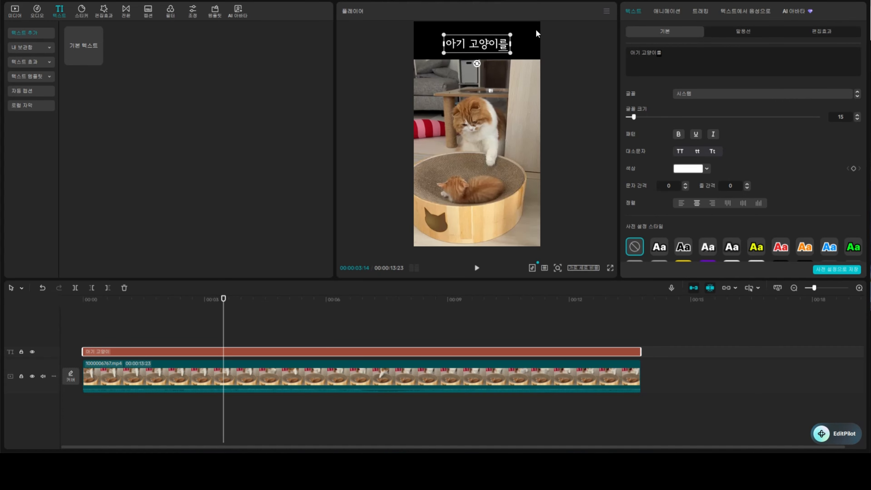
text( 자꾸 거ㄴ드는)
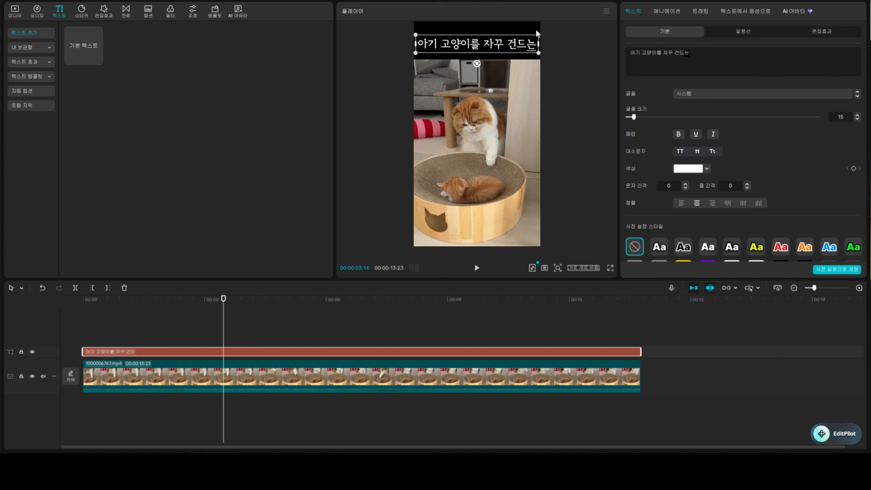
key(Return)
text(이유가 뭘)
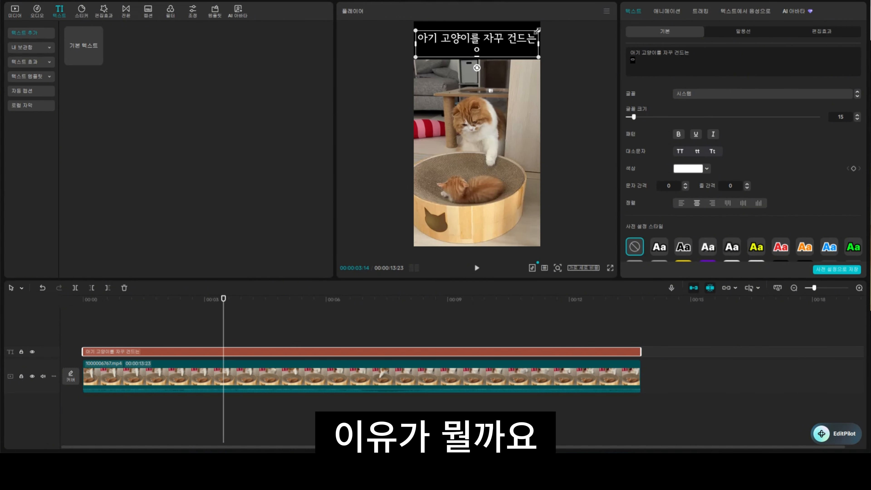
text(까요?)
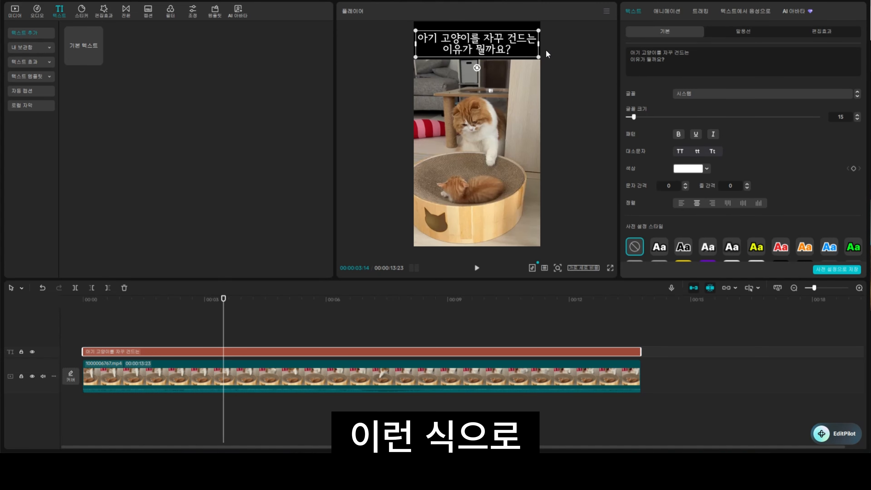
click(554, 46)
click(486, 42)
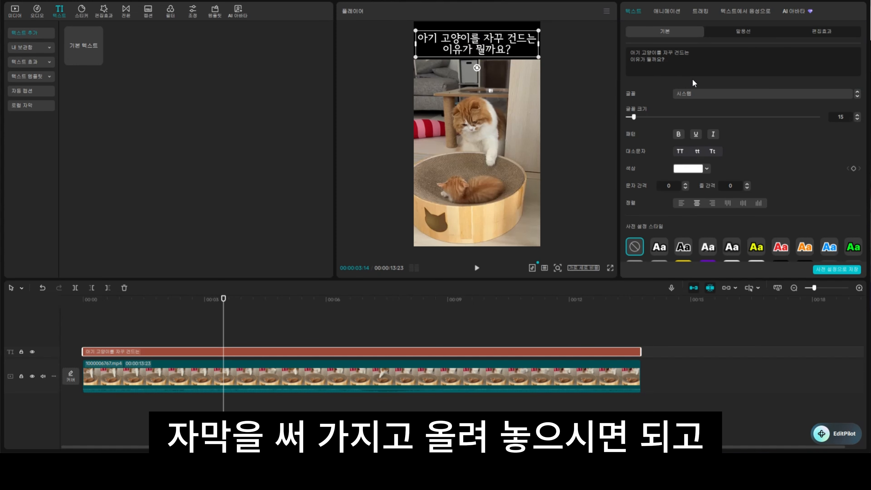
Color the whole title text yellow (FFDC00) after trying a red swatch.
drag(697, 52, 618, 72)
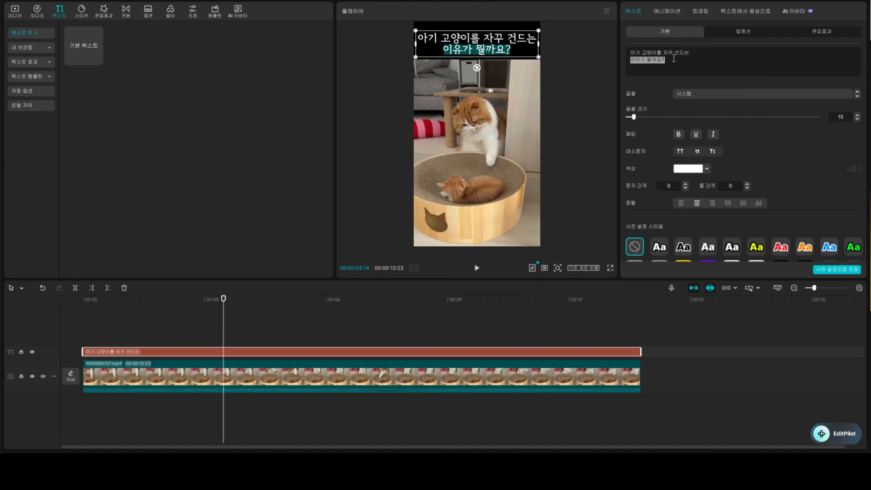
drag(714, 52, 628, 53)
click(697, 61)
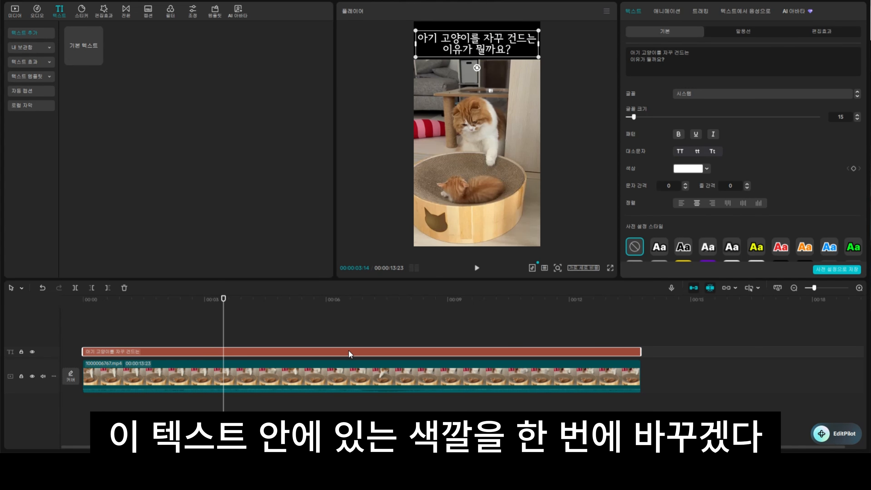
click(686, 167)
click(686, 318)
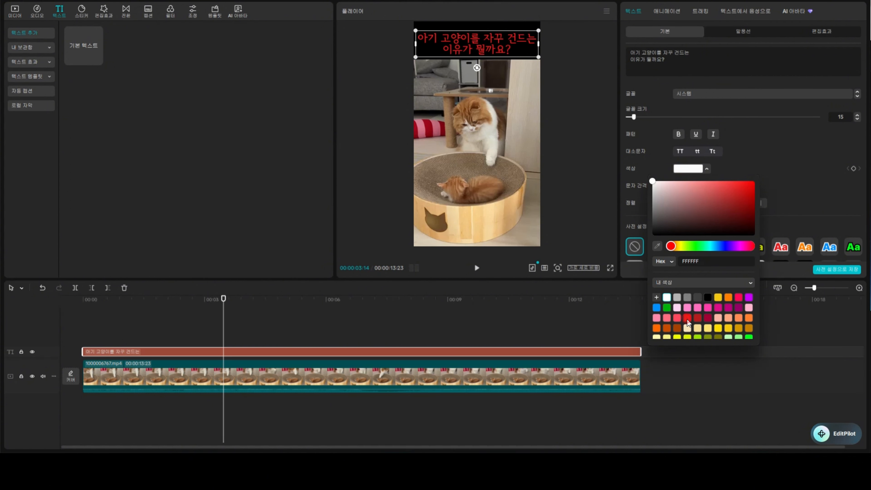
click(717, 328)
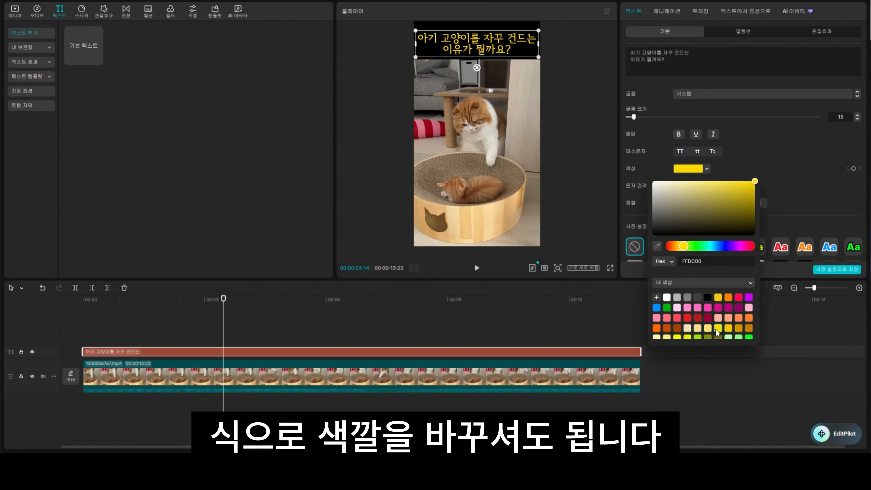
Color only the title's second line, "이유가 뭘까요?", white (FFFFFF).
click(678, 62)
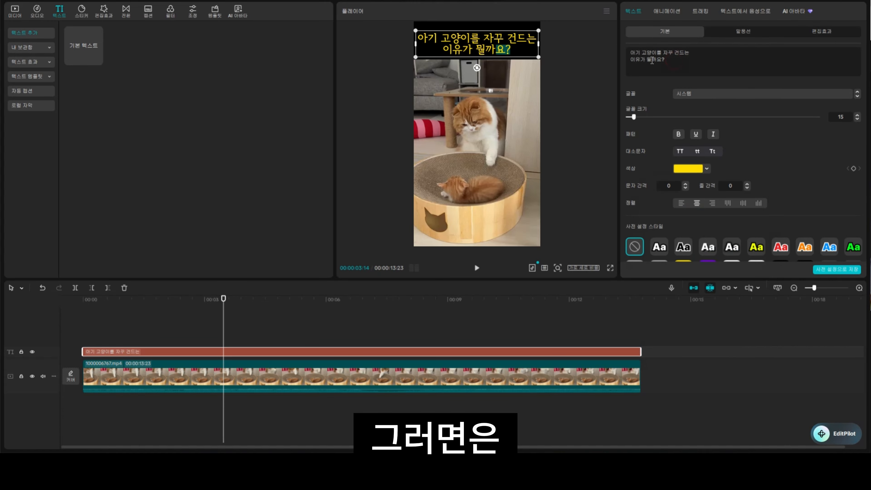
drag(673, 60, 623, 64)
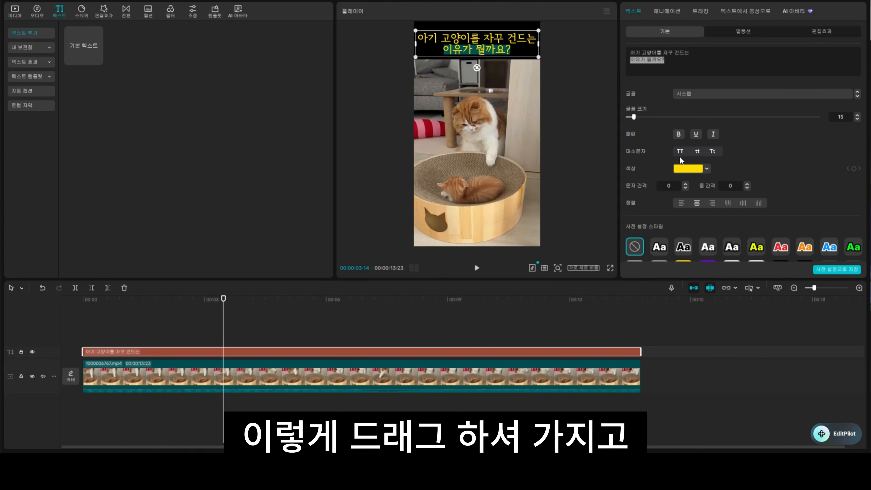
click(682, 169)
click(665, 298)
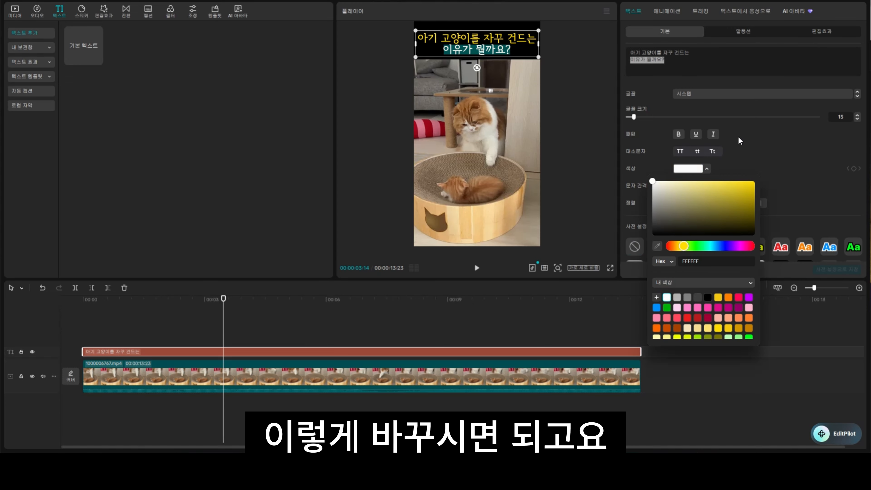
click(790, 138)
Try bold, underline and italic on the whole title text, and turn each of them off again.
drag(709, 63, 615, 54)
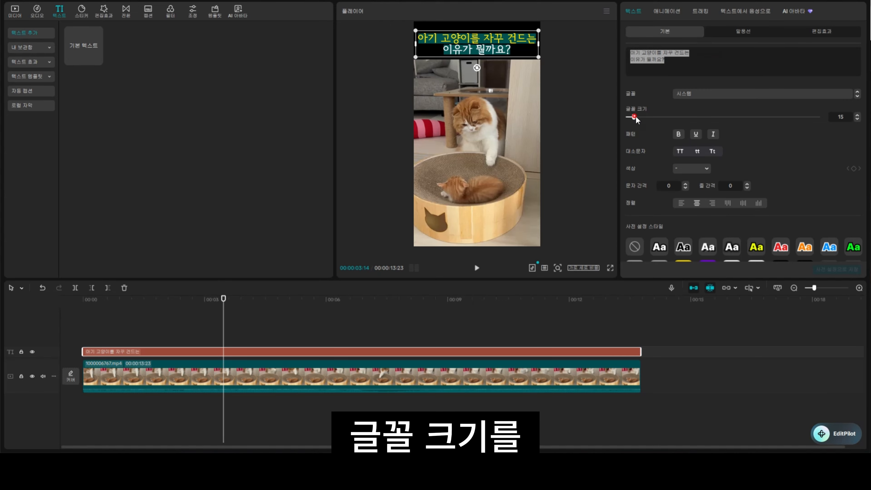
mouse_move(633, 117)
mouse_down()
mouse_move(699, 116)
mouse_move(633, 117)
mouse_up()
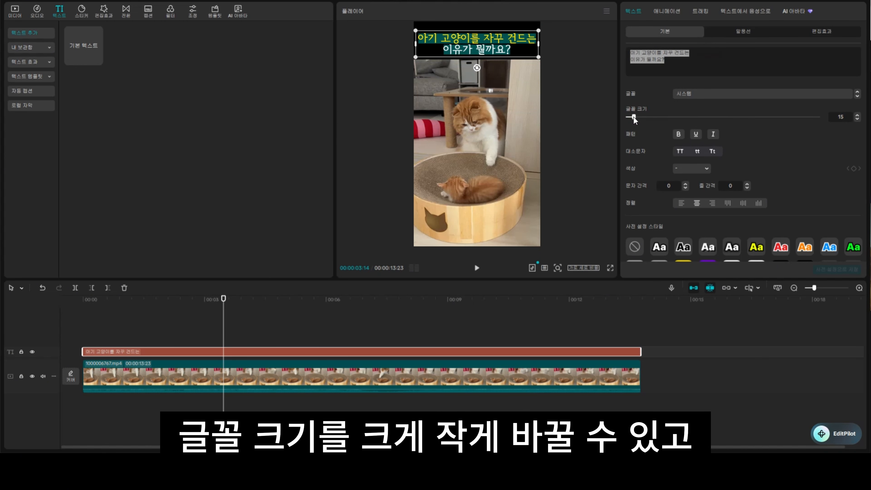
click(676, 135)
click(676, 135)
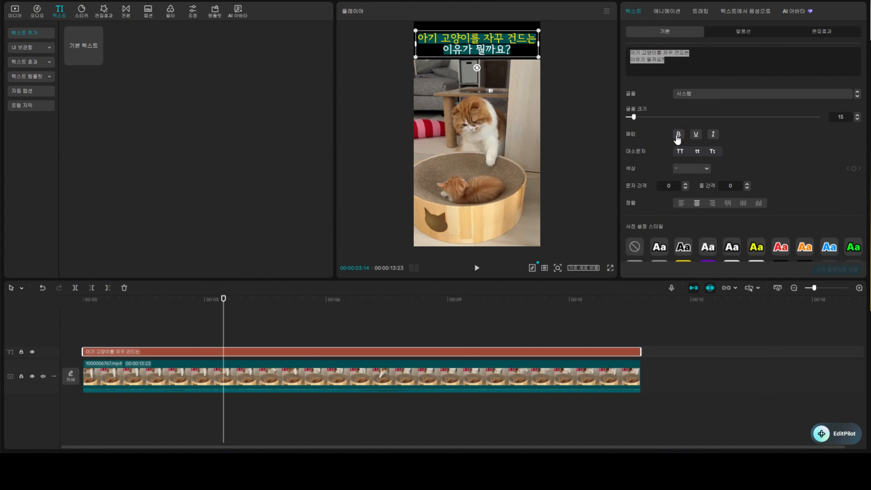
click(677, 135)
click(676, 135)
click(695, 134)
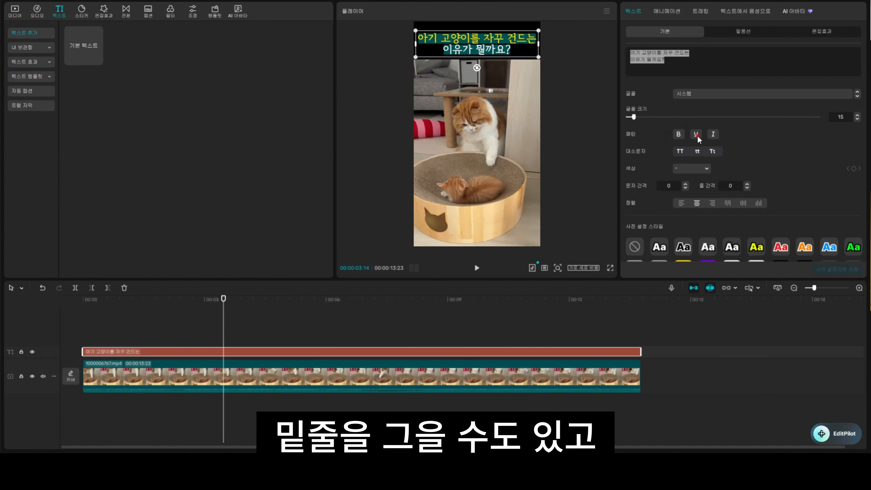
click(713, 134)
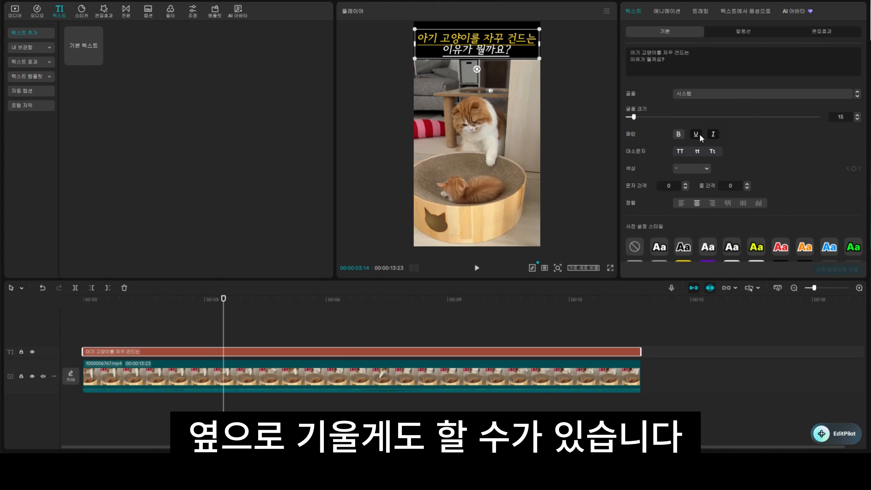
click(694, 134)
click(713, 134)
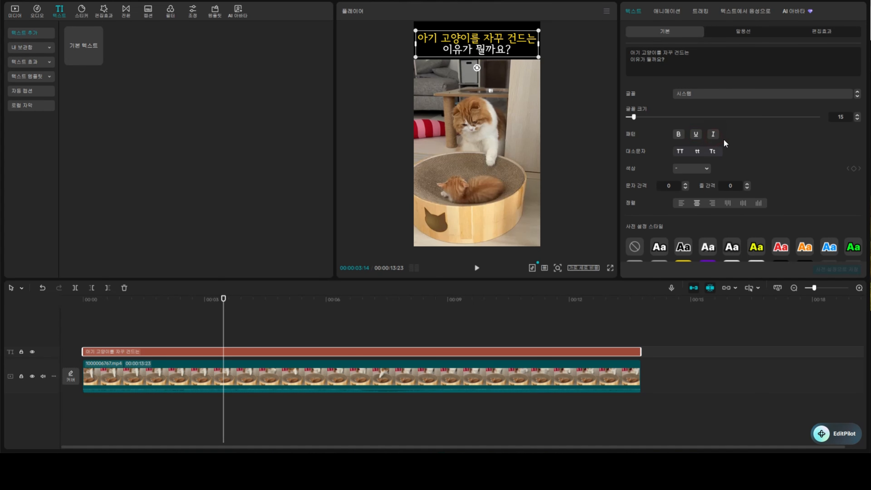
Try a character spacing of 10 on the title and set it back to 0.
scroll(774, 160, down, 3)
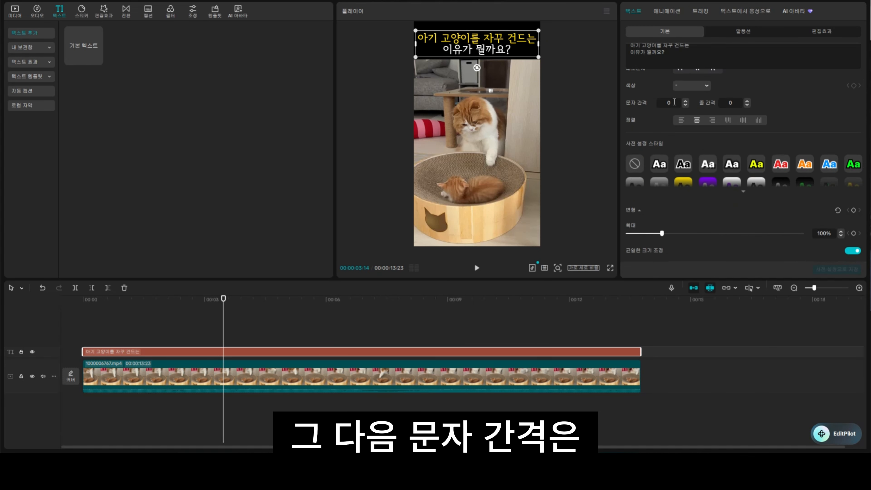
click(671, 102)
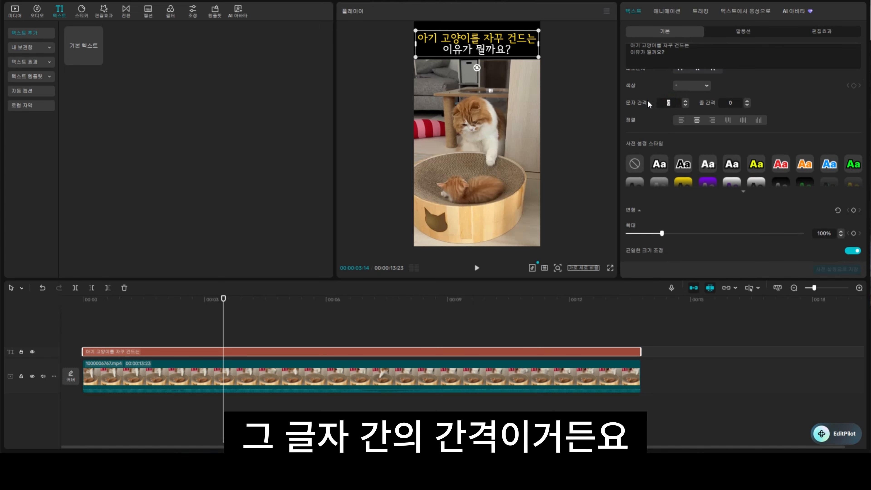
text(10)
key(Return)
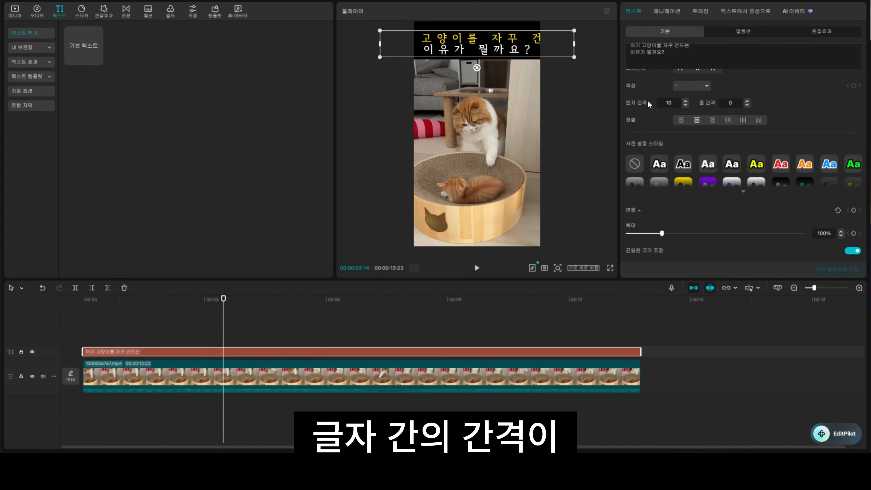
drag(672, 103, 645, 107)
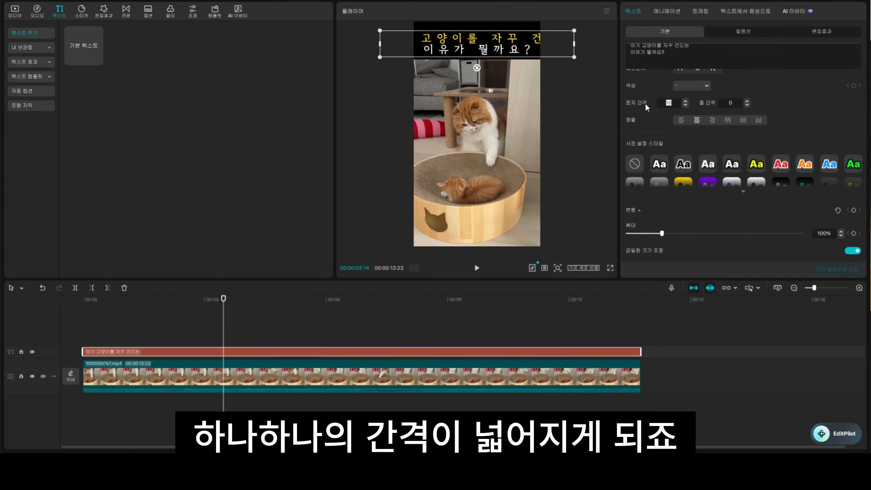
text(0)
key(Return)
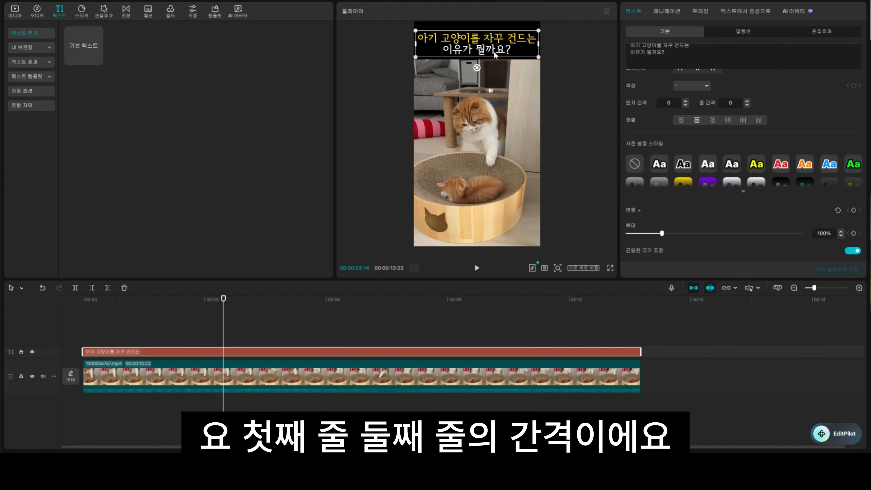
Set the title's line spacing to 2 and deselect the title.
drag(734, 103, 714, 107)
text(2)
key(Return)
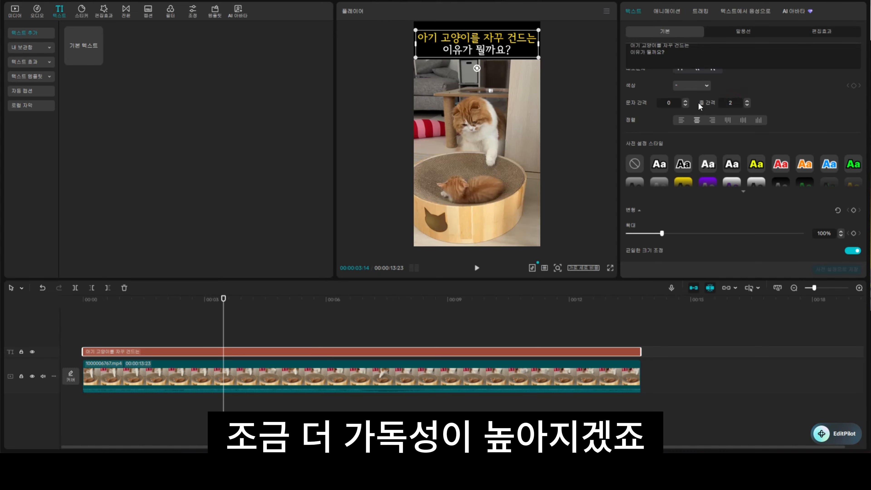
scroll(686, 152, down, 1)
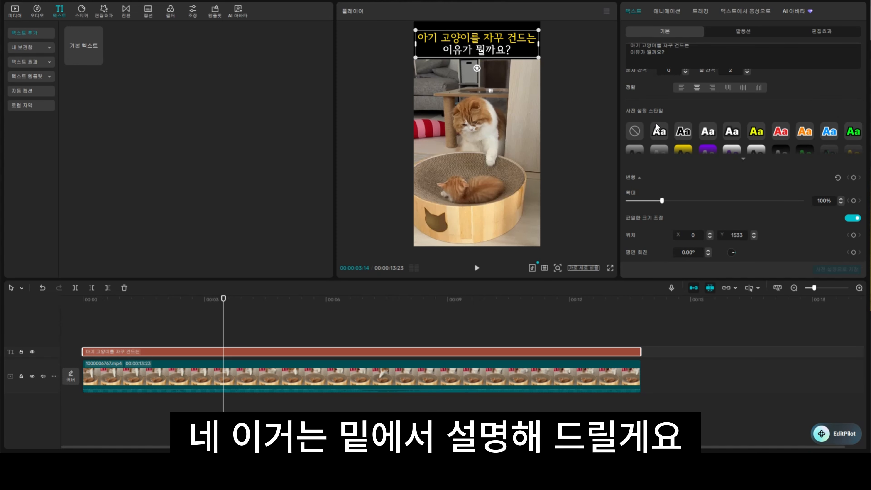
scroll(670, 175, up, 2)
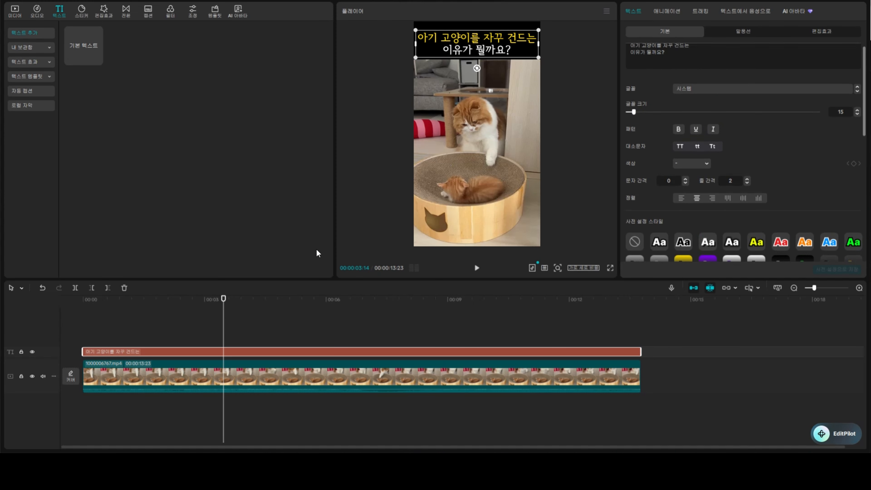
click(362, 133)
click(486, 50)
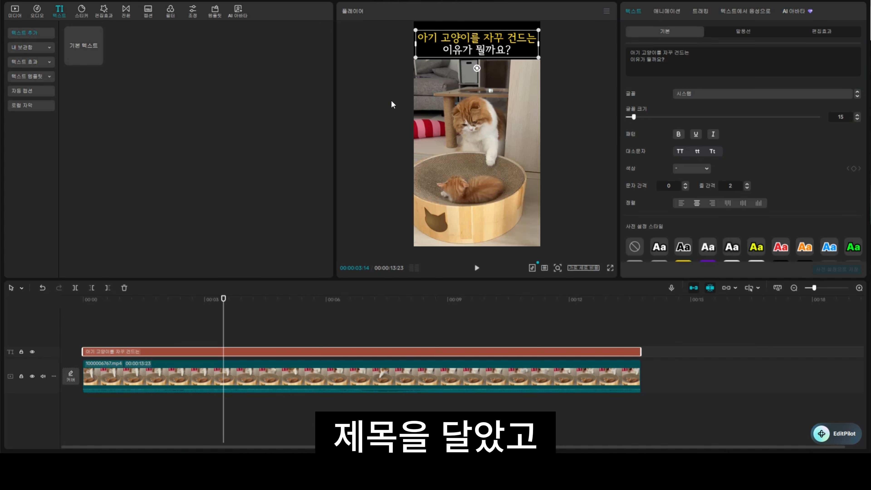
click(379, 104)
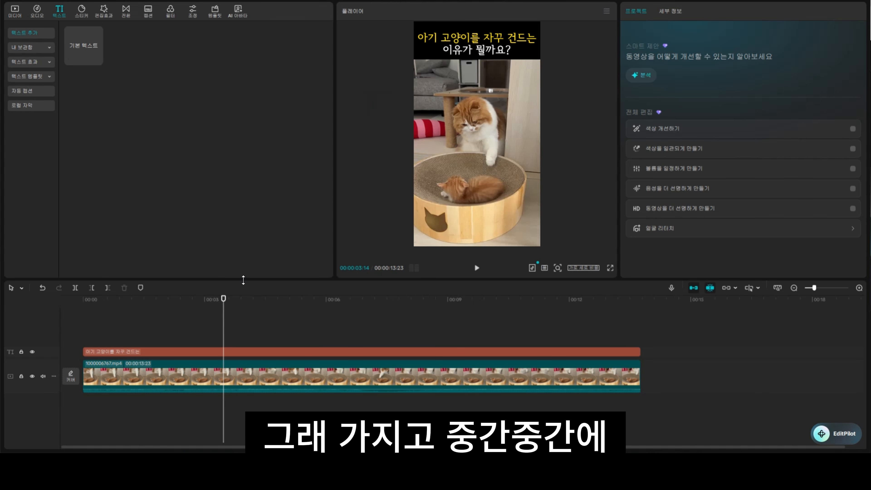
Add a second default text at the very start of the timeline and place it above the big cat, below the title.
drag(225, 308, 83, 308)
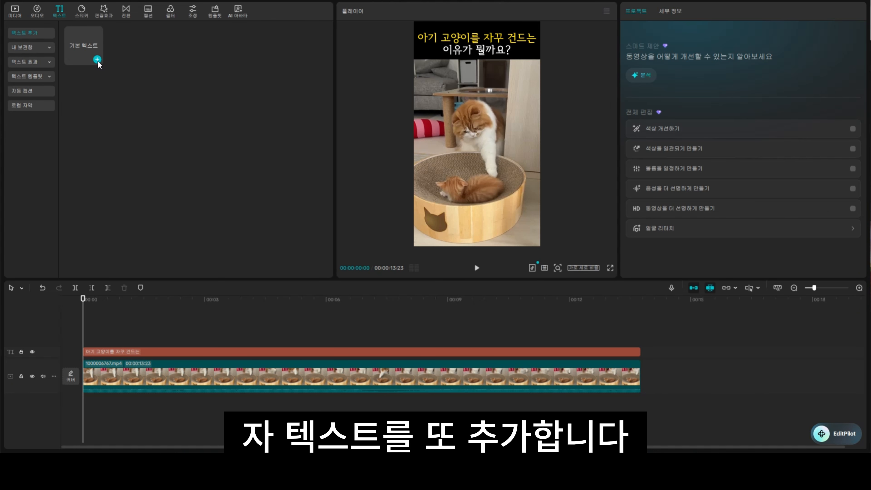
click(97, 60)
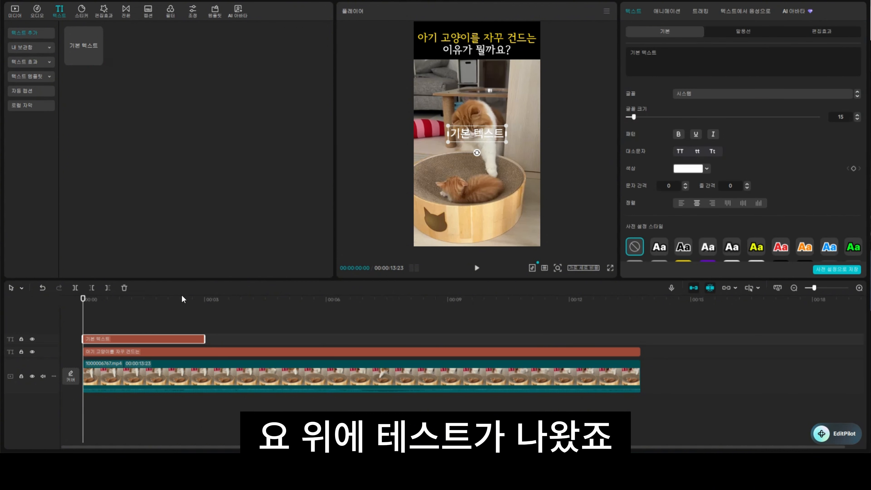
mouse_move(465, 137)
mouse_down()
mouse_move(468, 225)
mouse_move(454, 186)
mouse_move(458, 107)
mouse_move(443, 85)
mouse_move(478, 88)
mouse_up()
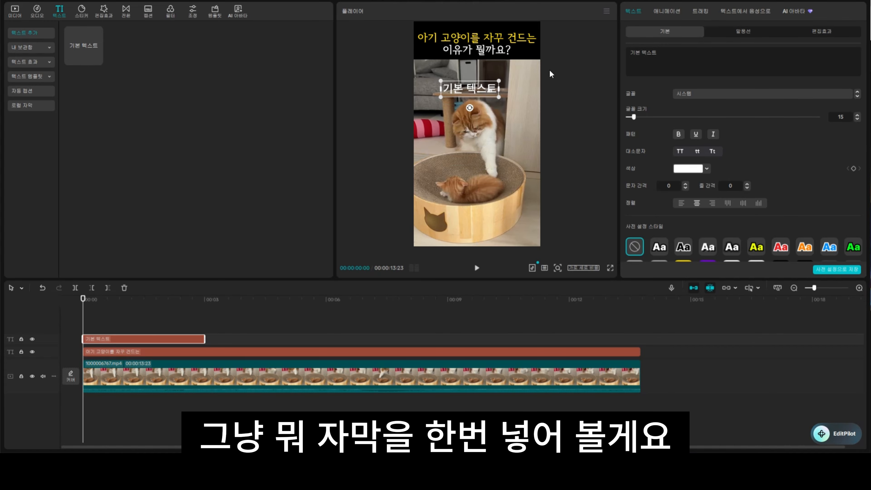
Apply the 서울한강체 B font to the new caption.
click(718, 91)
scroll(733, 149, down, 8)
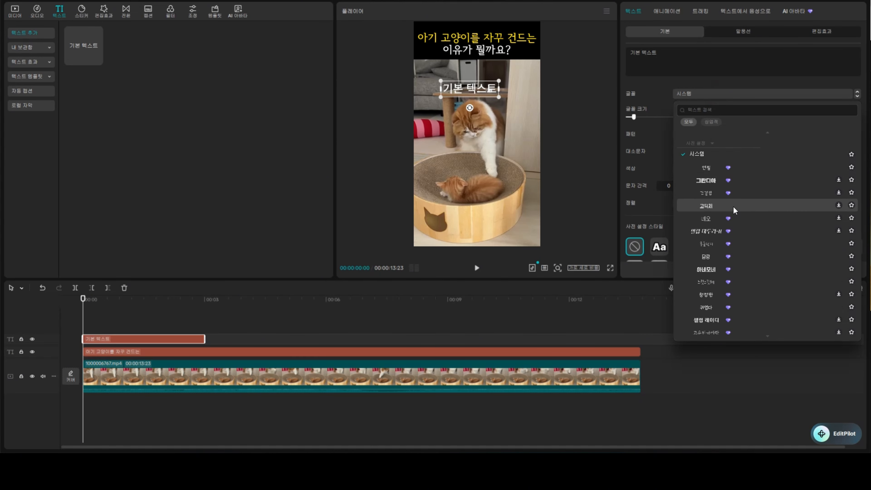
click(730, 234)
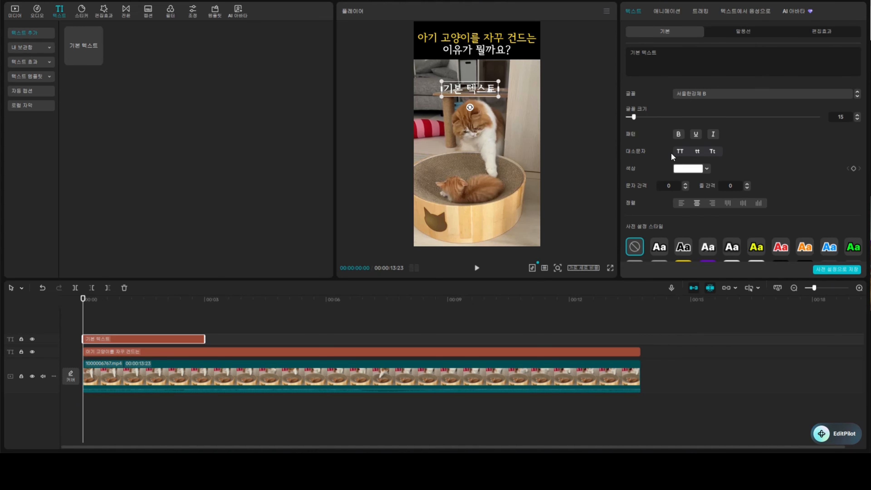
Try the 3D-like and black-background preset styles on the caption and apply the white preset with a black outline.
scroll(657, 197, down, 2)
click(742, 244)
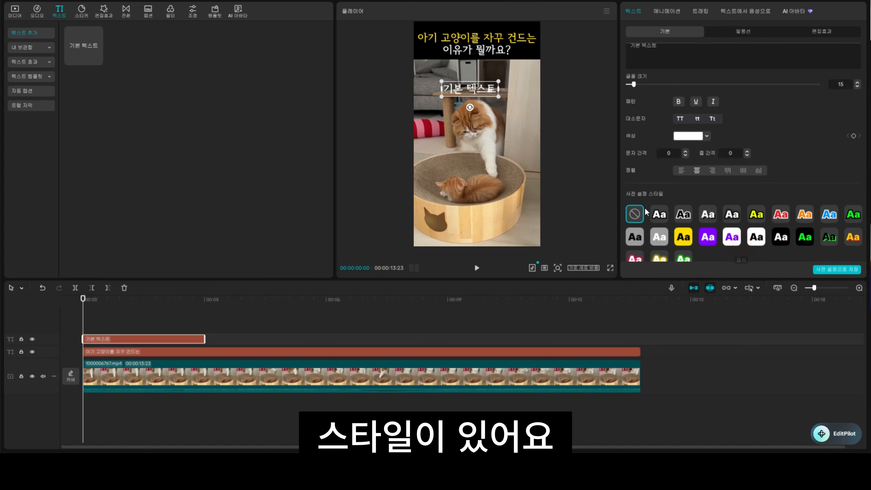
scroll(656, 174, down, 2)
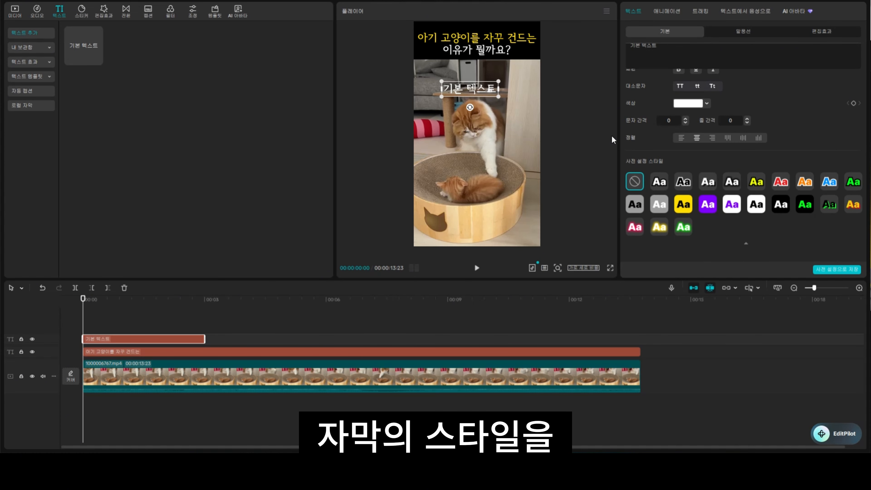
click(658, 183)
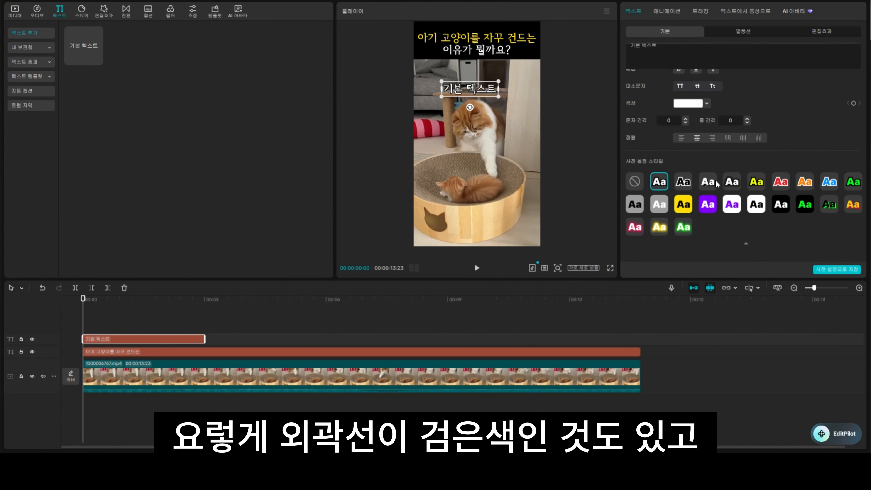
click(708, 186)
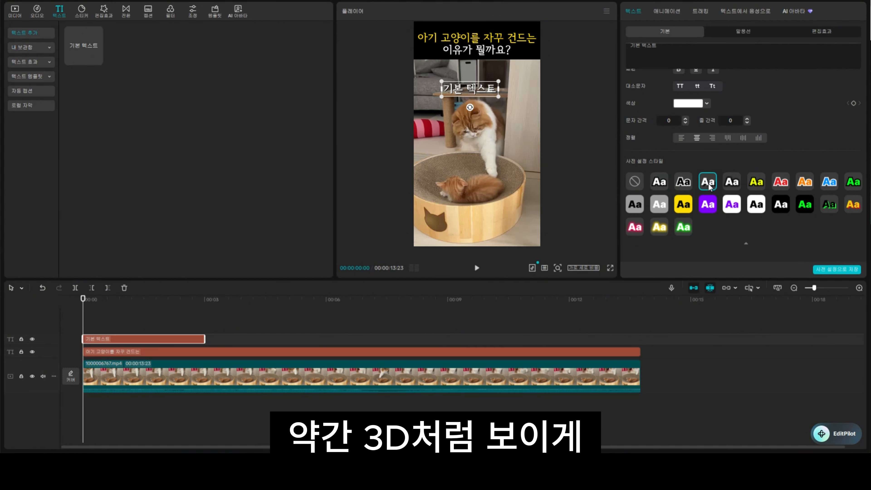
click(778, 205)
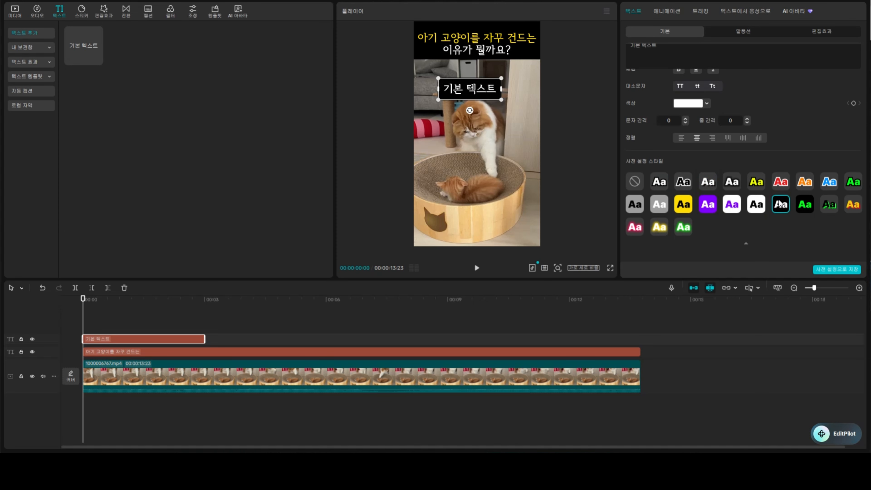
click(658, 181)
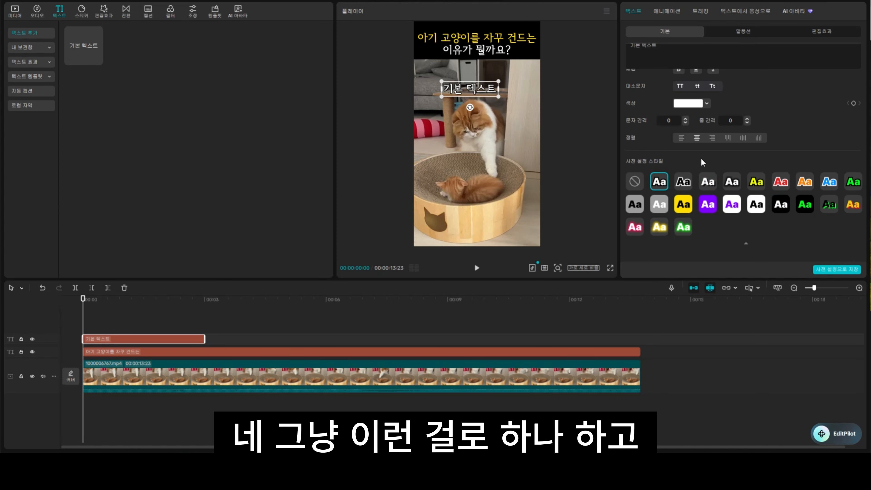
Change the caption's fill color to pink, keeping its black outline.
scroll(696, 148, up, 2)
click(691, 136)
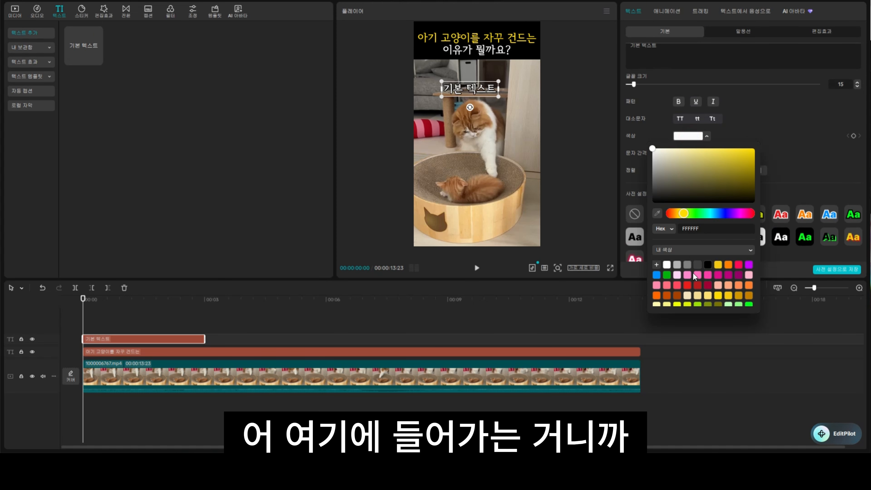
click(686, 276)
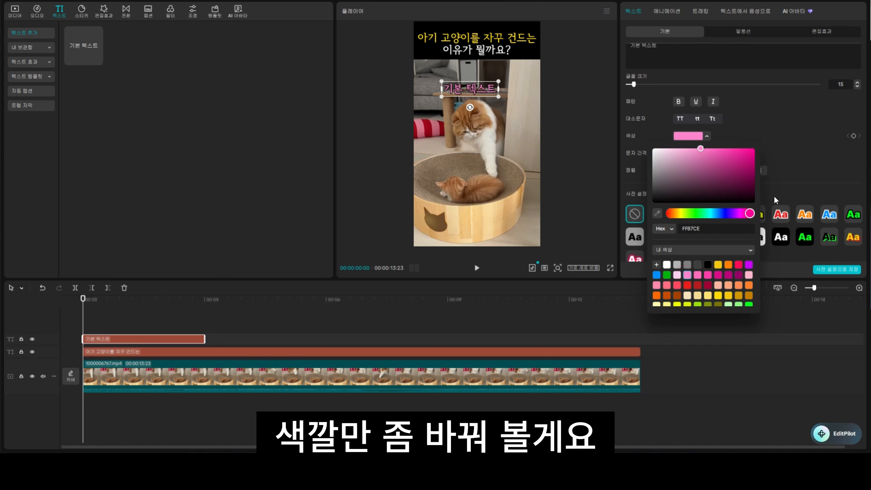
click(795, 168)
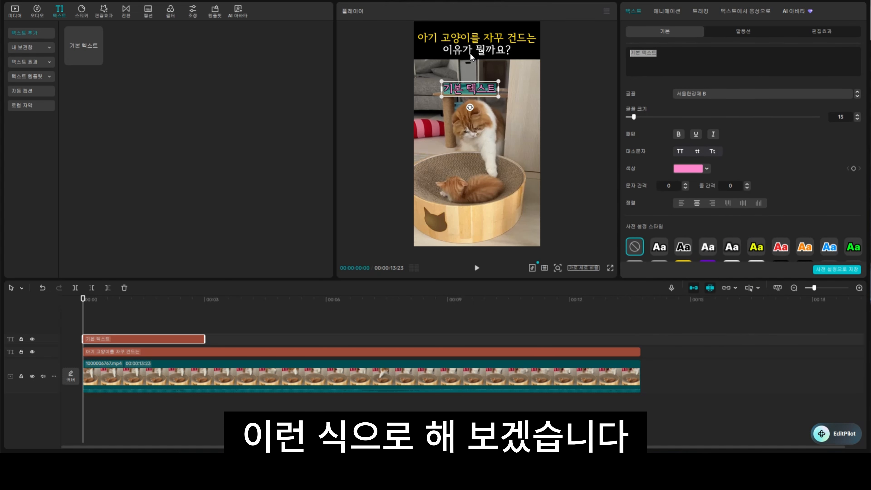
Replace the caption's default text with "여긴 내 자리야".
text(아기)
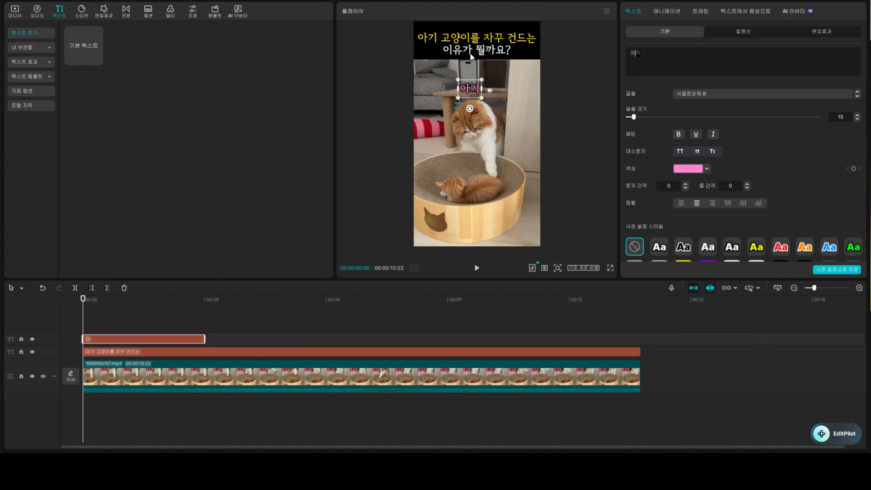
text( 고야)
key(BackSpace)
key(BackSpace)
key(BackSpace)
key(BackSpace)
key(BackSpace)
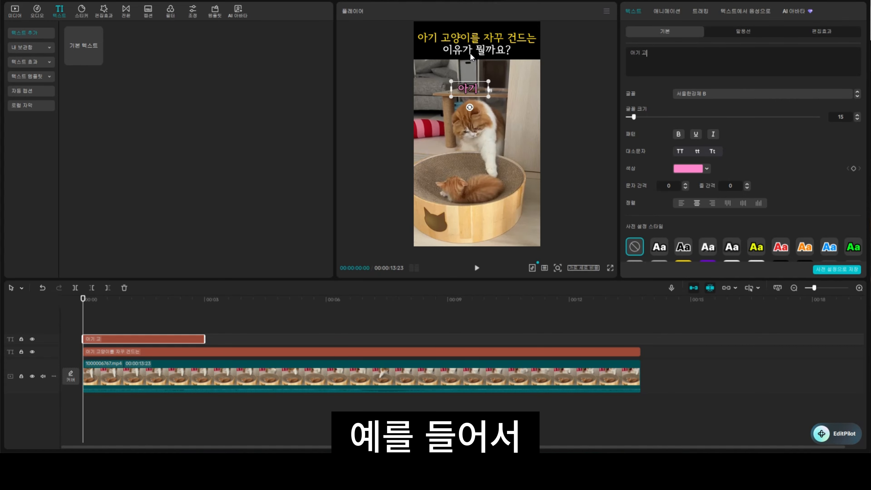
text(여긴 내)
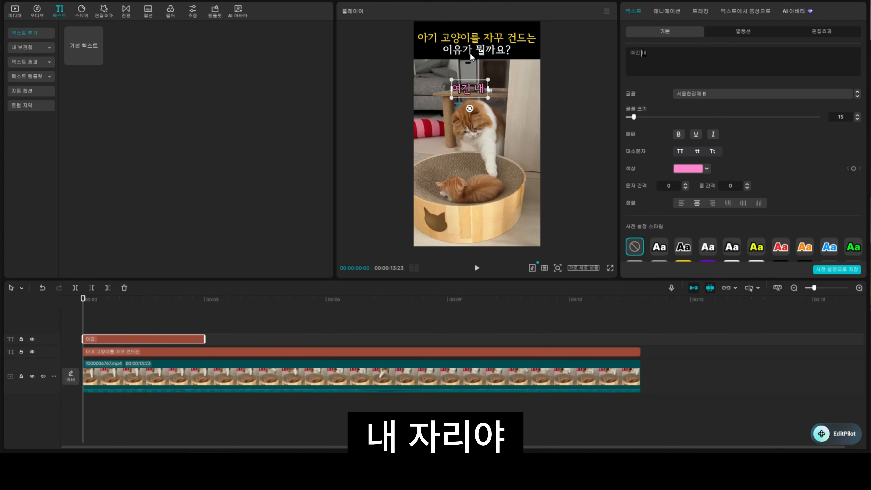
text( 자리야)
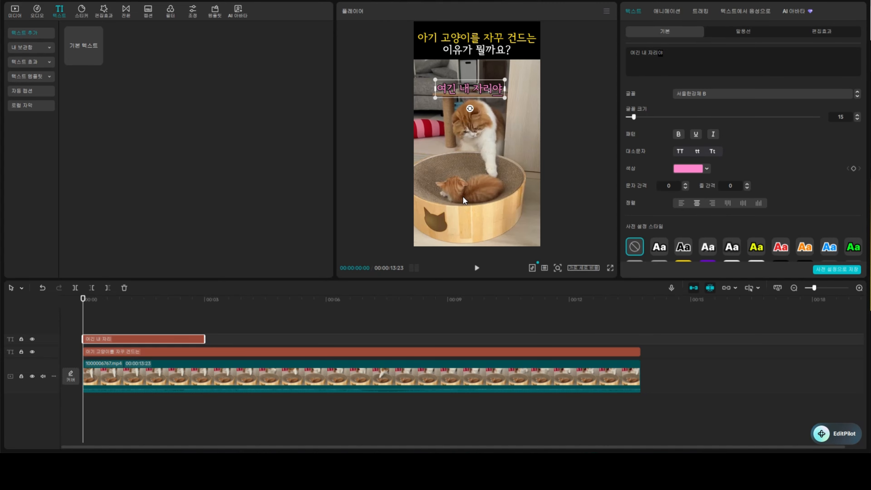
Set the caption's font size to 12 and rotate it about 11° counterclockwise.
click(848, 113)
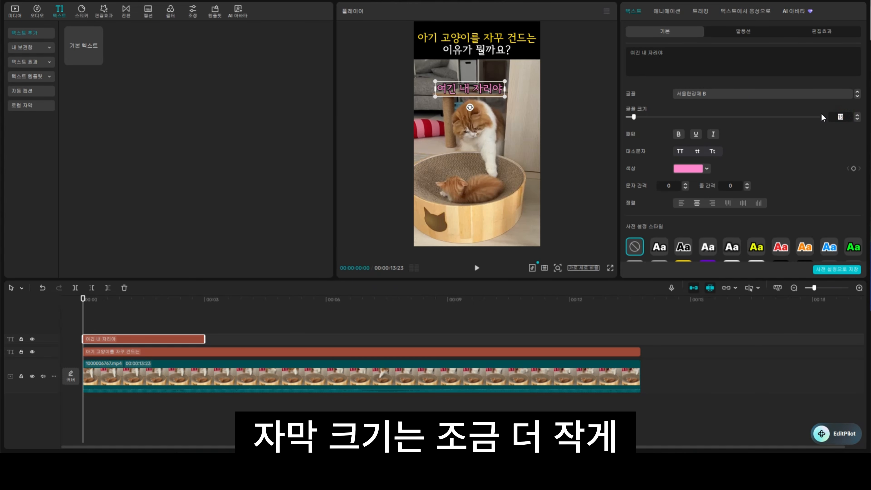
text(10)
key(Return)
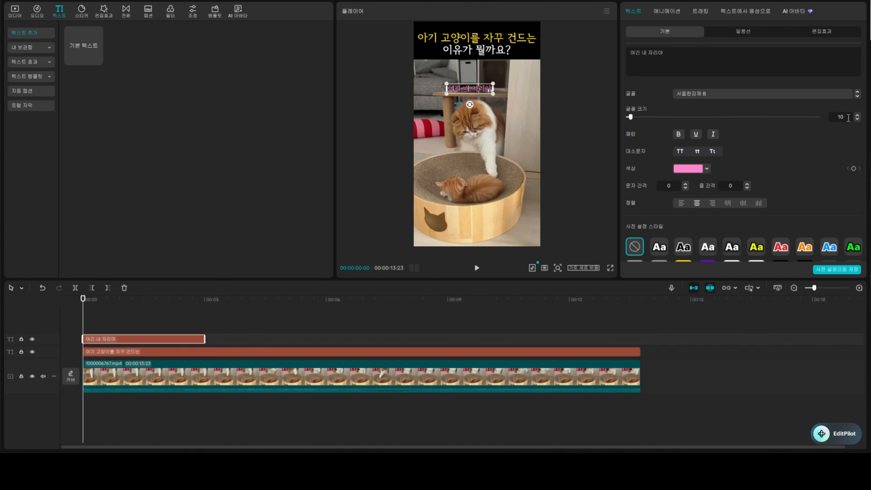
key(Return)
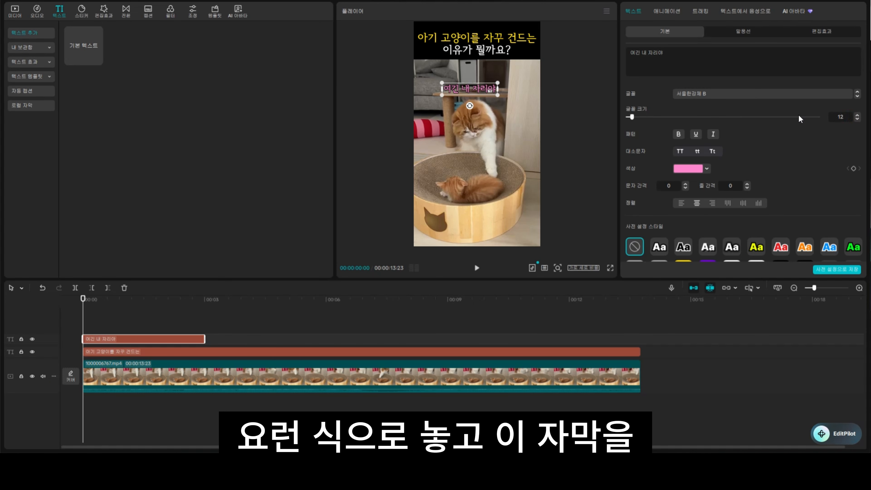
drag(469, 106, 485, 119)
Try the preset style with white text on a black background and recolor the caption text pink.
scroll(771, 195, down, 2)
click(778, 229)
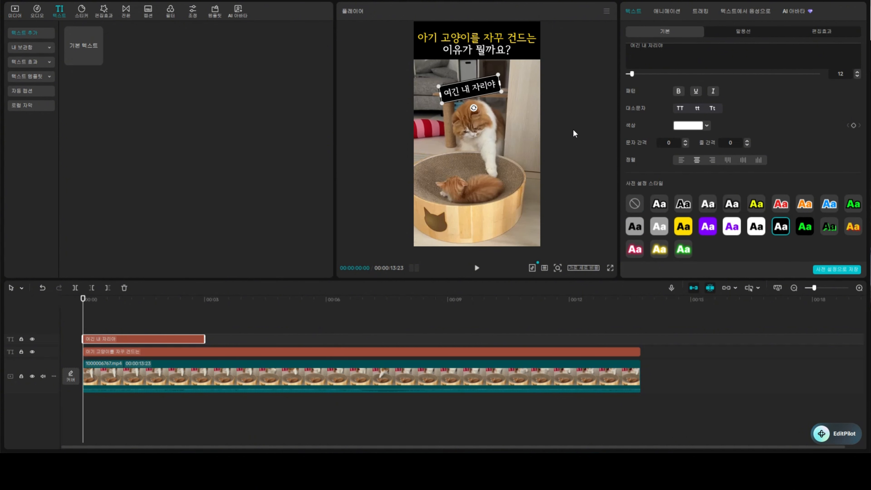
click(689, 126)
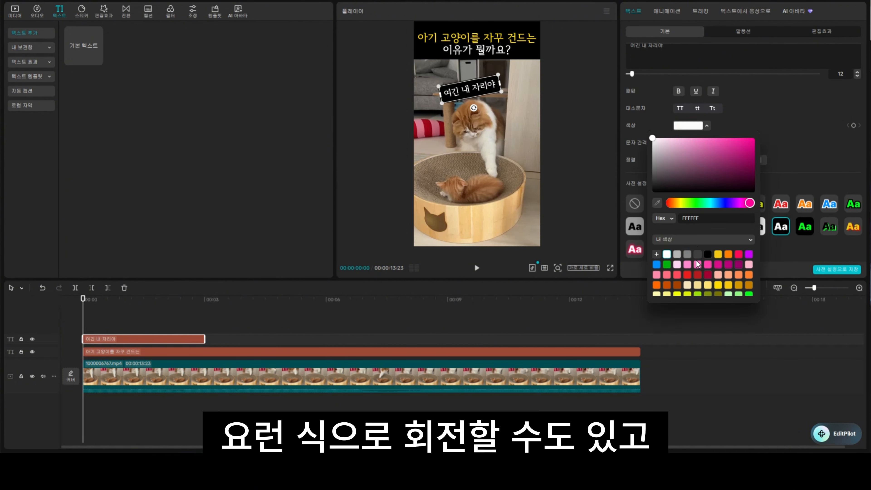
click(687, 265)
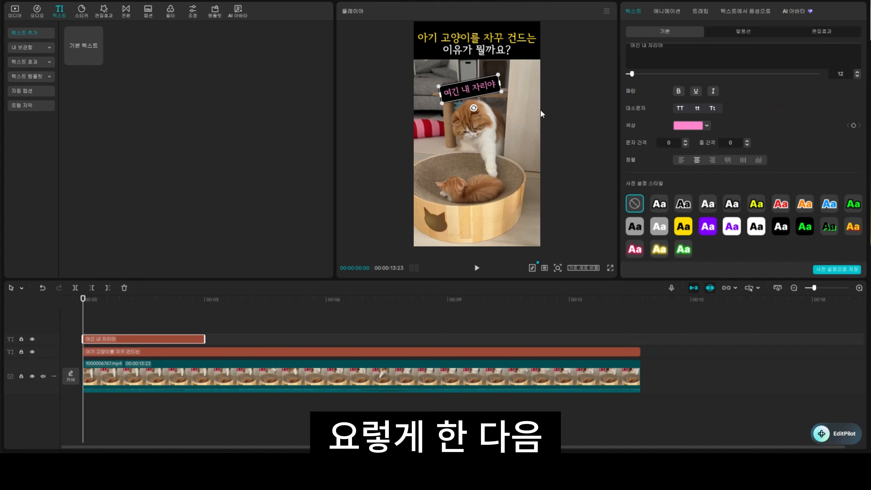
Compare the black-text and purple-text white-background preset styles on the caption and apply the purple-text one.
click(760, 220)
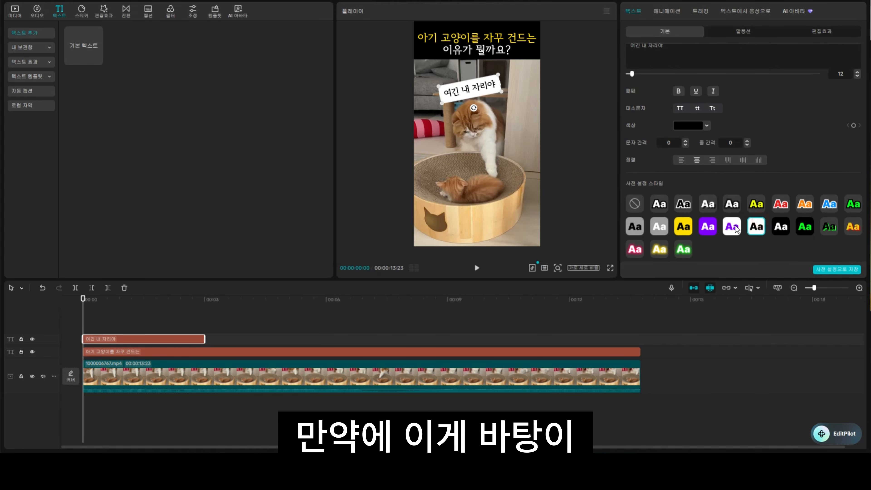
click(732, 226)
click(759, 225)
click(730, 228)
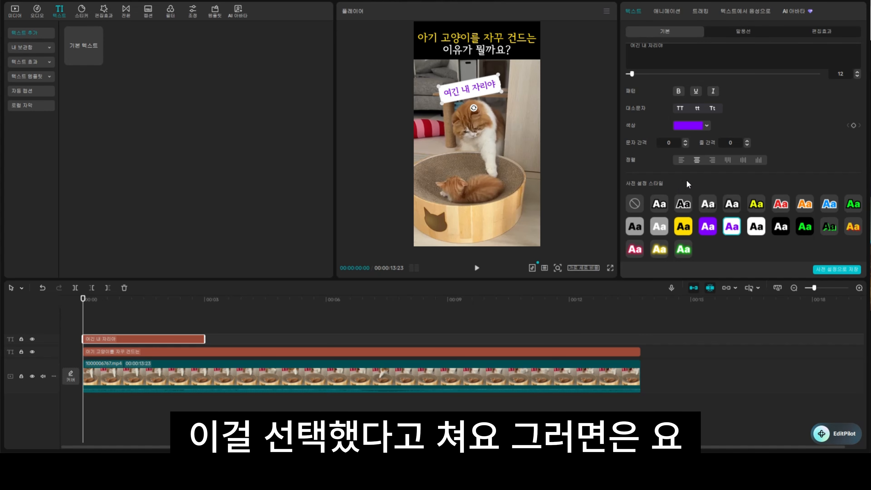
Reduce the caption background's corner rounding, height and width to 0% and its opacity to 59%.
scroll(687, 180, down, 5)
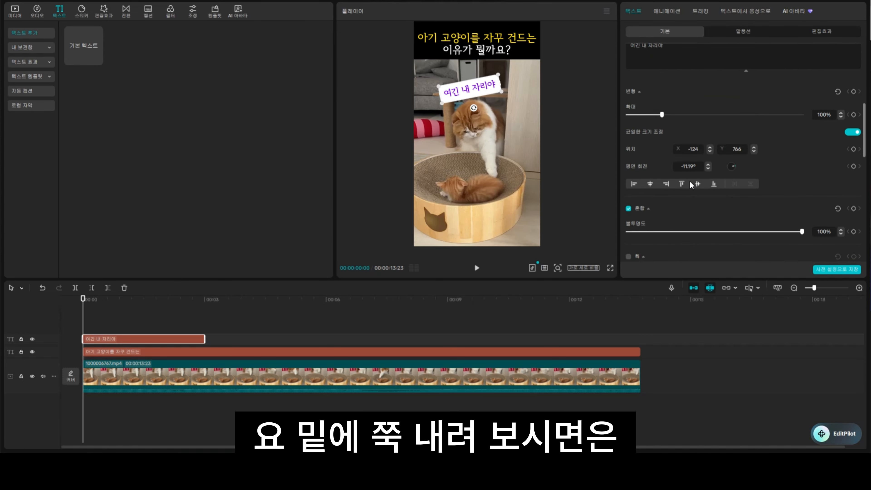
scroll(690, 182, down, 5)
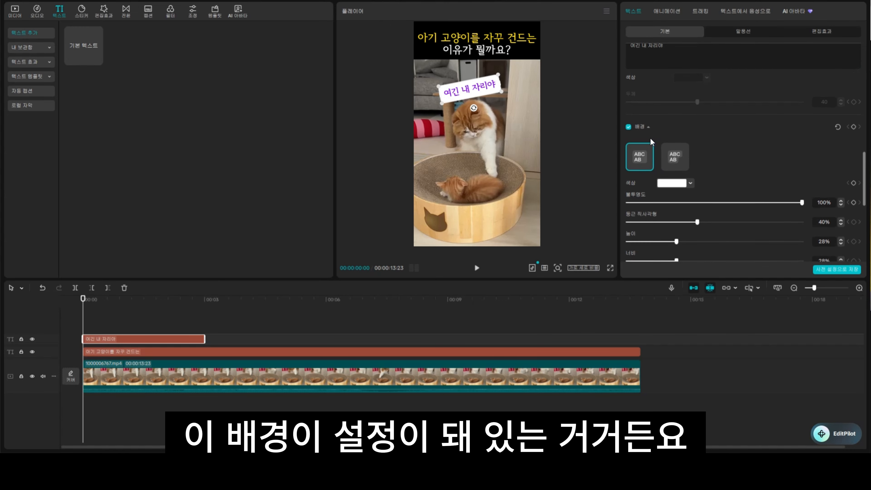
scroll(718, 155, down, 1)
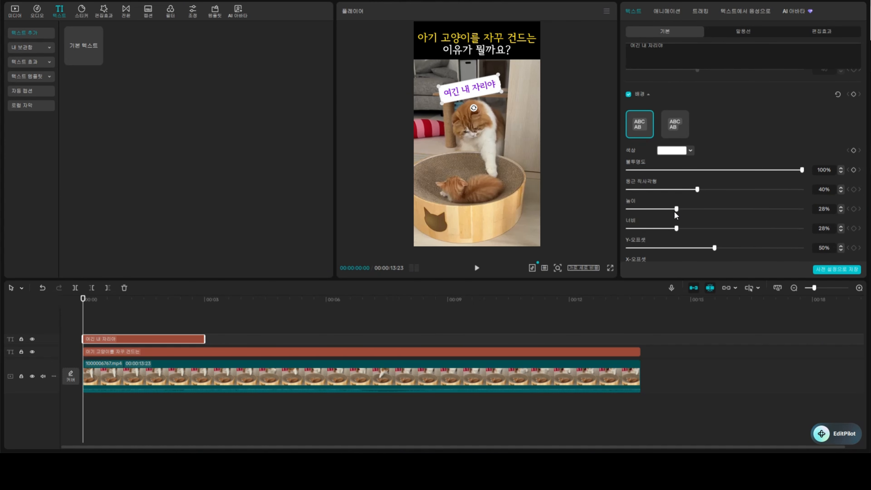
drag(675, 210, 617, 216)
drag(761, 192, 592, 192)
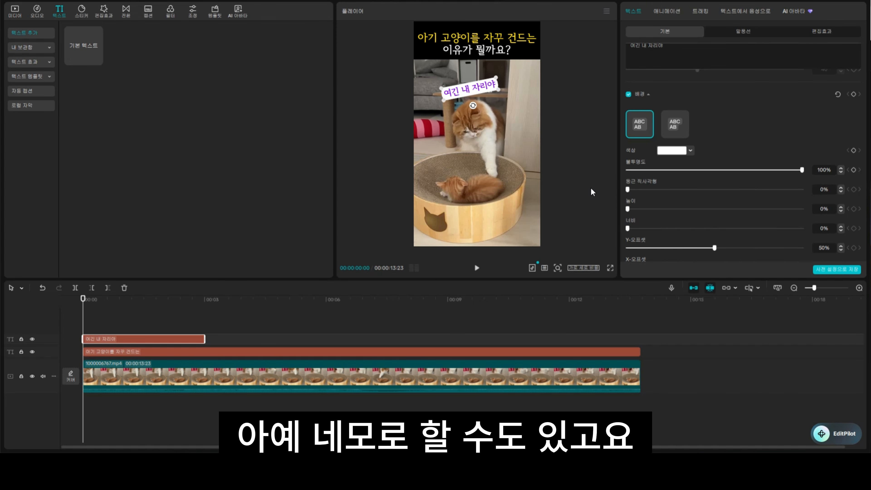
drag(800, 170, 732, 174)
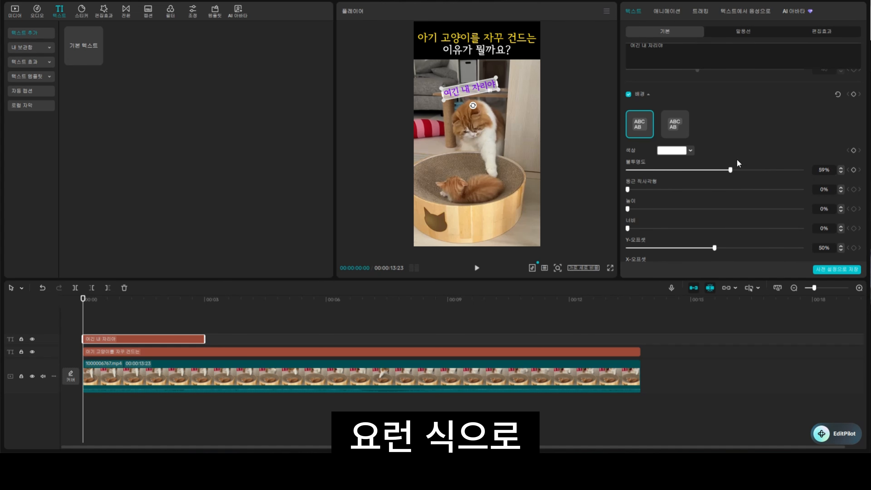
Change the caption's text color to orange (FF8000) after trying pink, and turn on bold.
scroll(736, 161, up, 10)
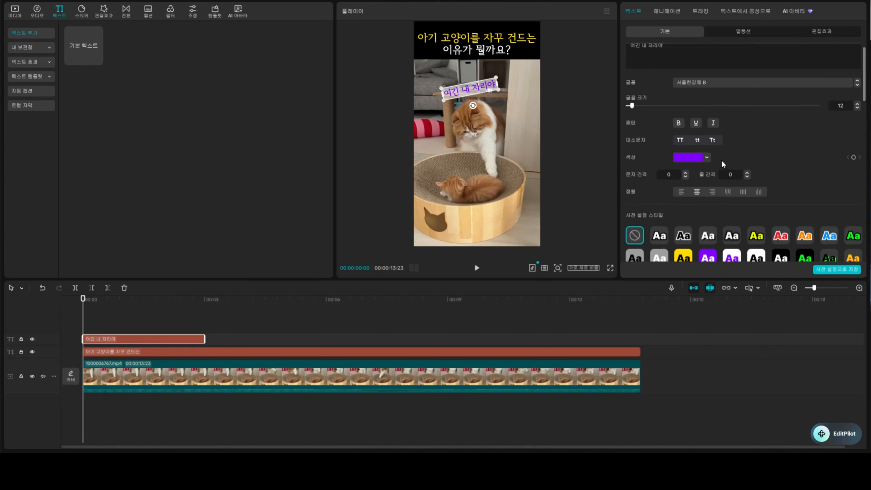
scroll(721, 161, up, 1)
click(699, 168)
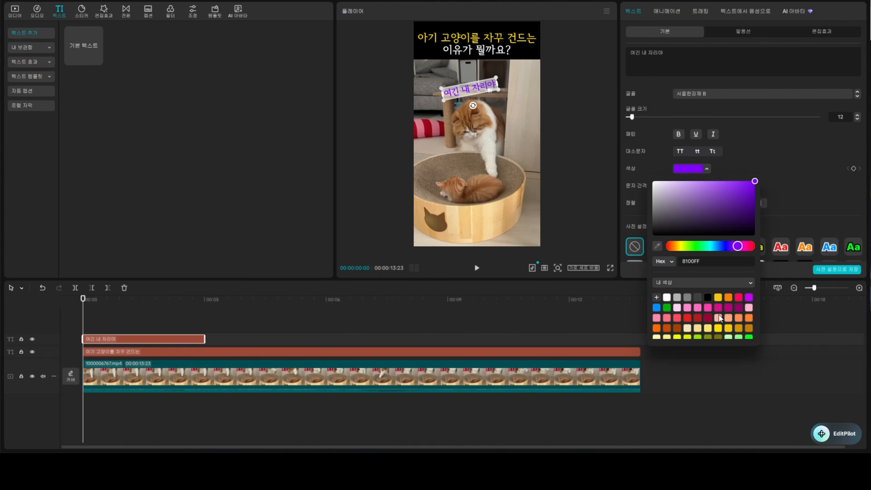
click(687, 307)
click(728, 297)
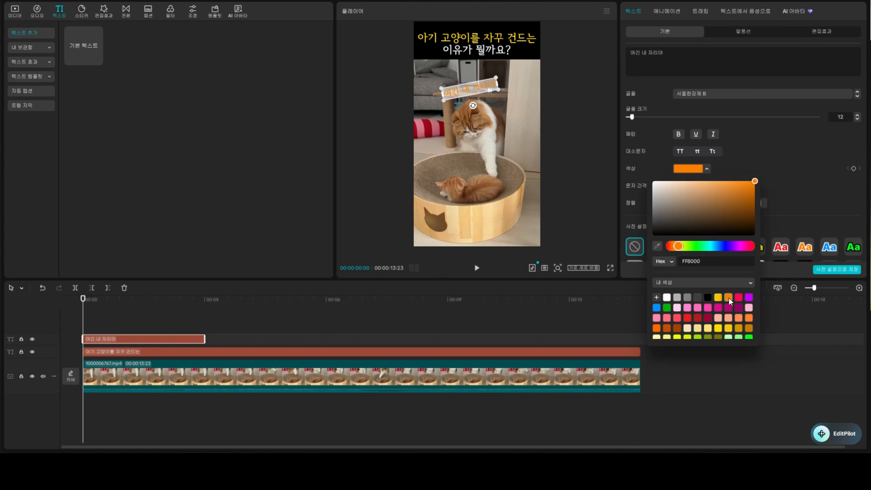
click(677, 135)
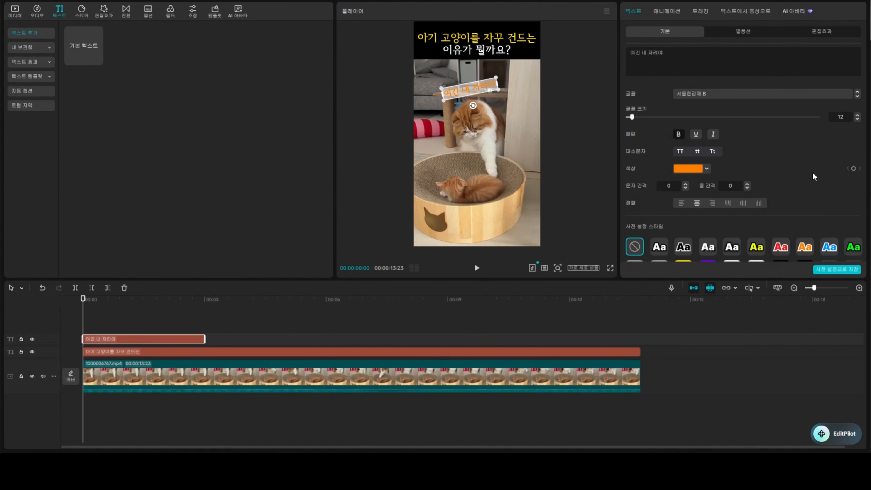
Raise the caption background's opacity to 86% and shift the caption slightly left and down in the preview.
scroll(744, 170, down, 10)
scroll(741, 194, down, 5)
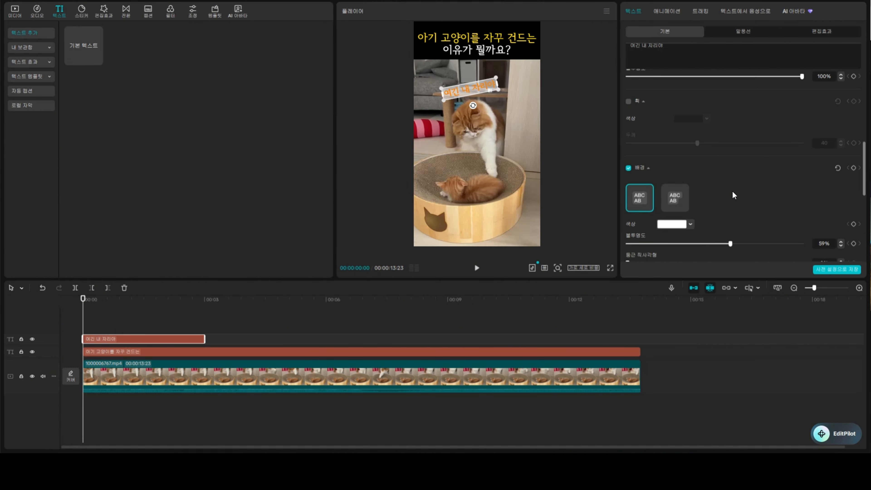
scroll(713, 209, down, 3)
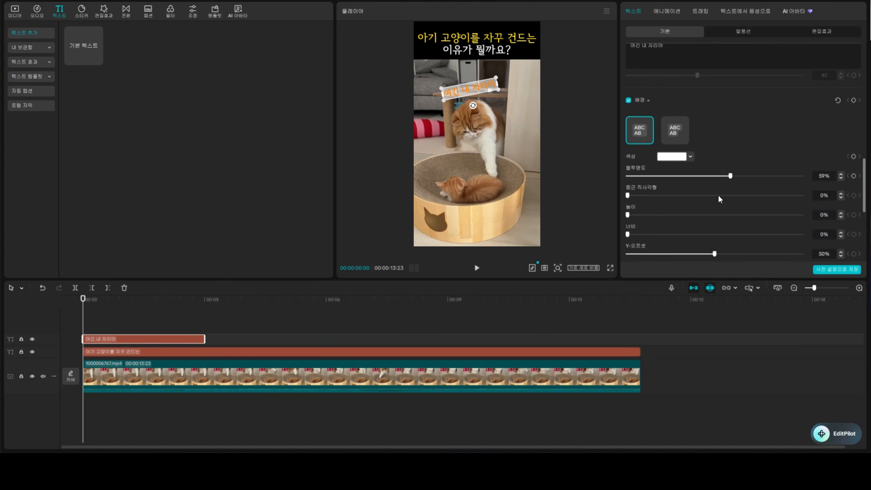
drag(730, 160, 778, 162)
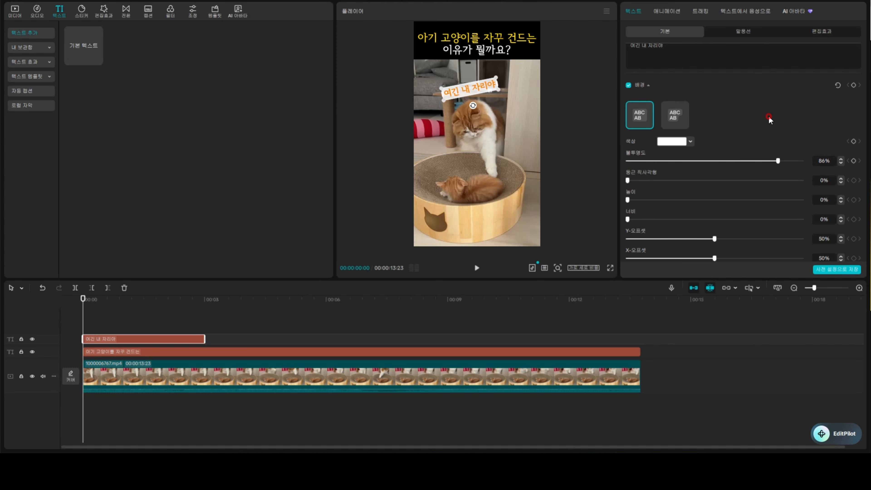
drag(482, 87, 475, 91)
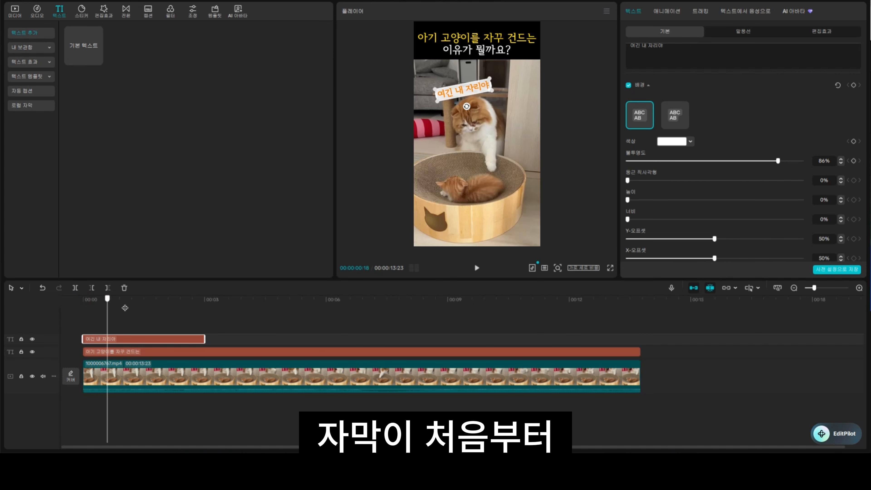
Play the video to 00:00:05:01, move the caption clip to start there, and nudge the caption slightly right and down in the frame.
key(space)
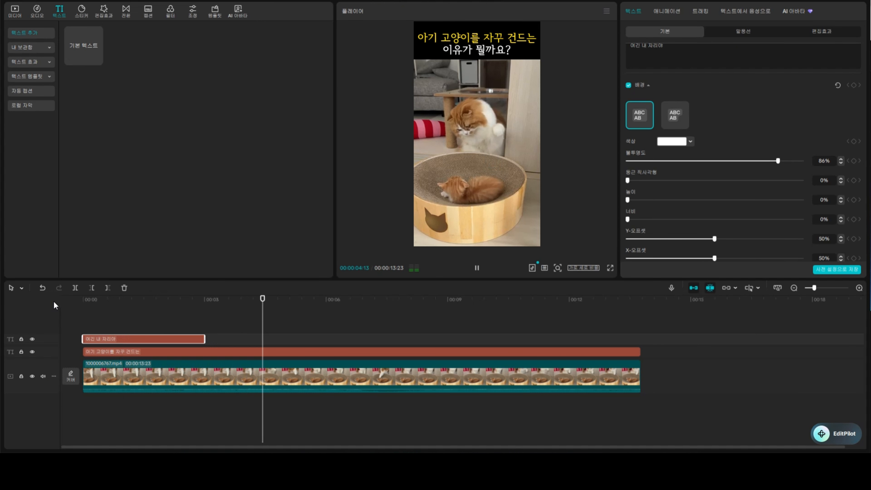
key(space)
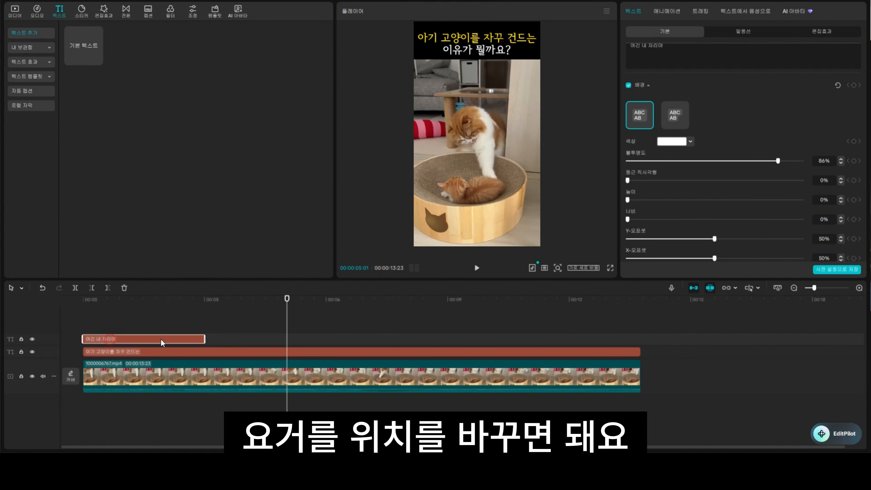
drag(169, 340, 315, 343)
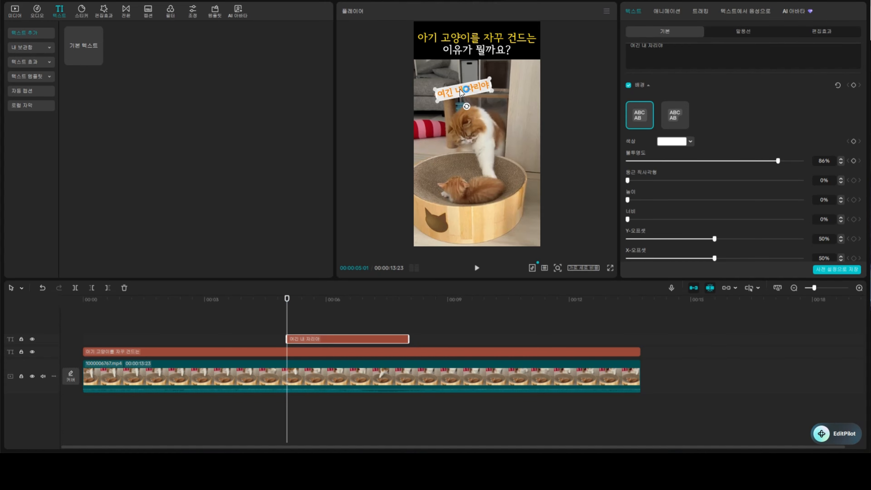
drag(461, 92, 464, 96)
Shorten the caption clip so it ends at about 00:00:05:14, when the big cat pulls its paw back.
key(space)
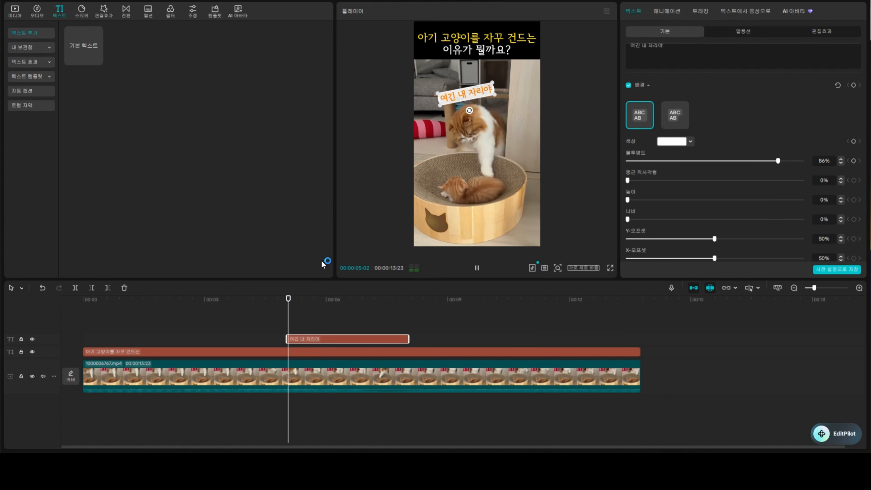
key(space)
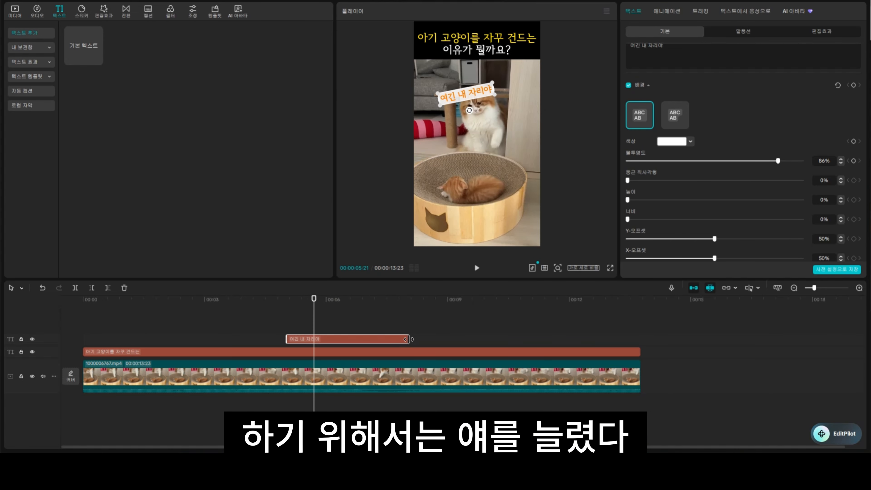
drag(409, 338, 303, 342)
click(267, 304)
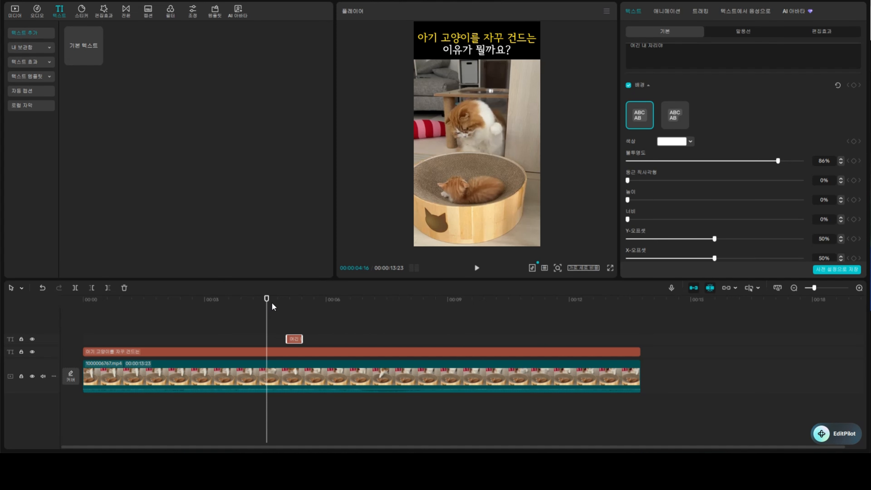
key(space)
key(space)
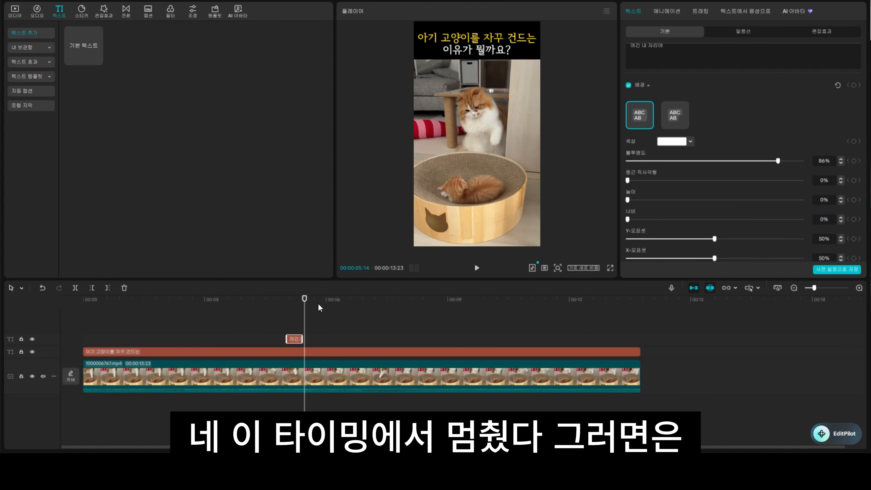
mouse_move(300, 339)
mouse_down()
mouse_move(468, 339)
mouse_move(305, 339)
mouse_up()
Play back the section around the caption clip to check its timing against the paw swat.
click(273, 303)
key(space)
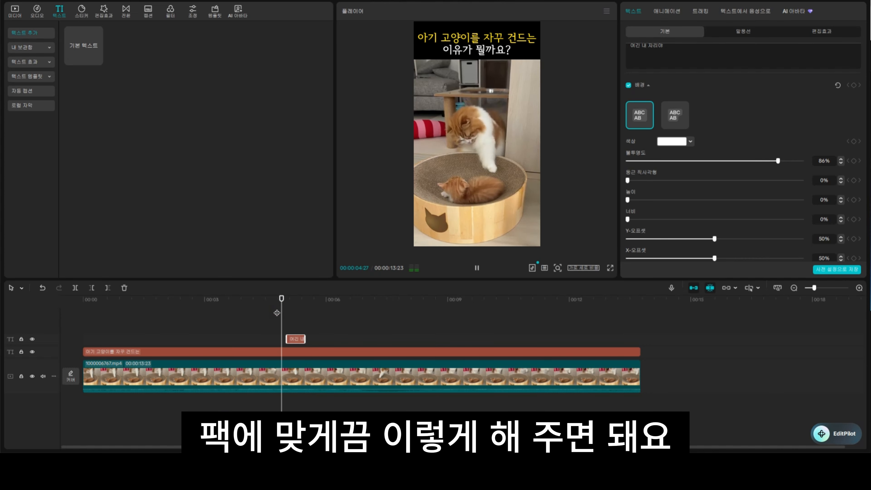
click(275, 309)
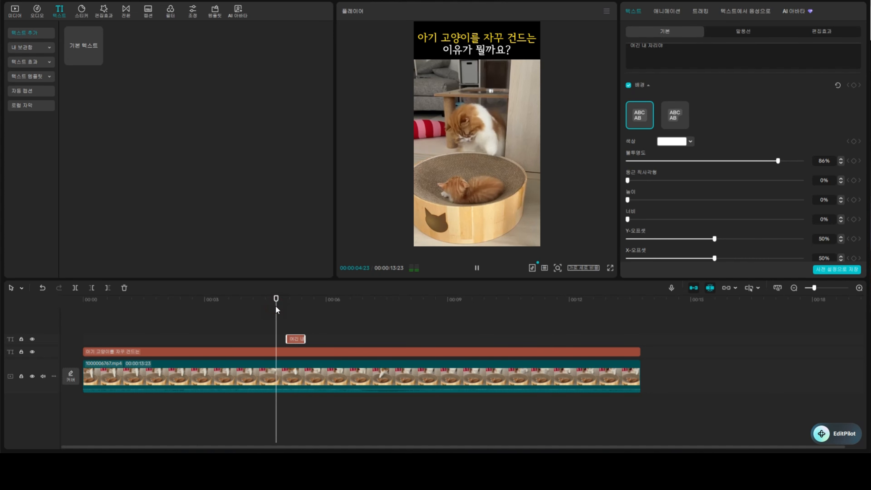
key(space)
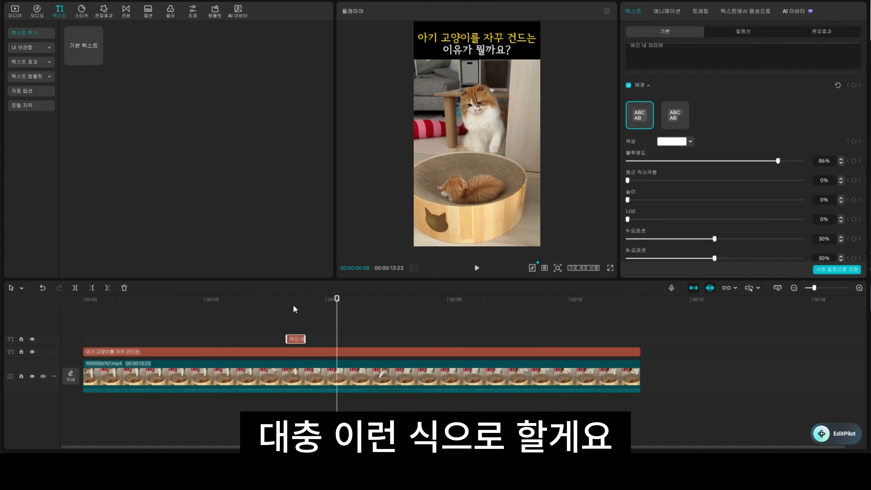
Move the playhead to 00:00:01:20 and search the sticker library for "화살표".
mouse_move(257, 305)
mouse_down()
mouse_move(91, 304)
mouse_move(429, 311)
mouse_move(81, 308)
mouse_move(461, 303)
mouse_move(136, 305)
mouse_move(214, 305)
mouse_move(150, 305)
mouse_up()
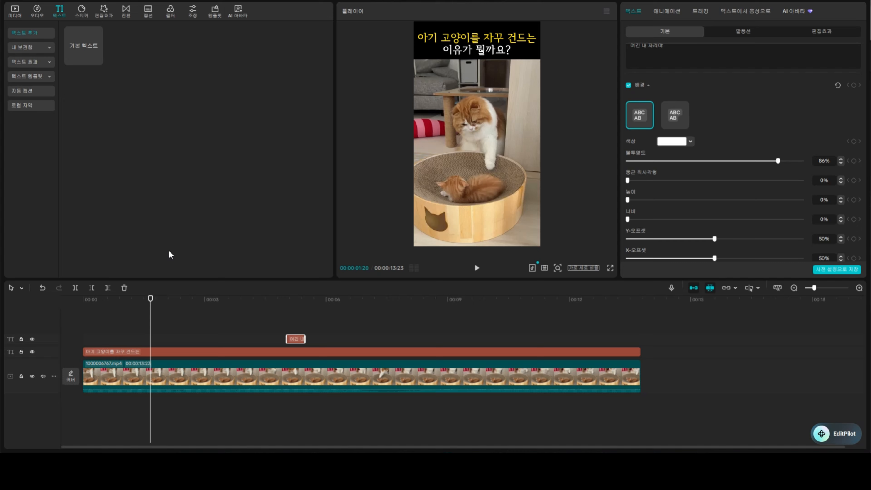
click(84, 13)
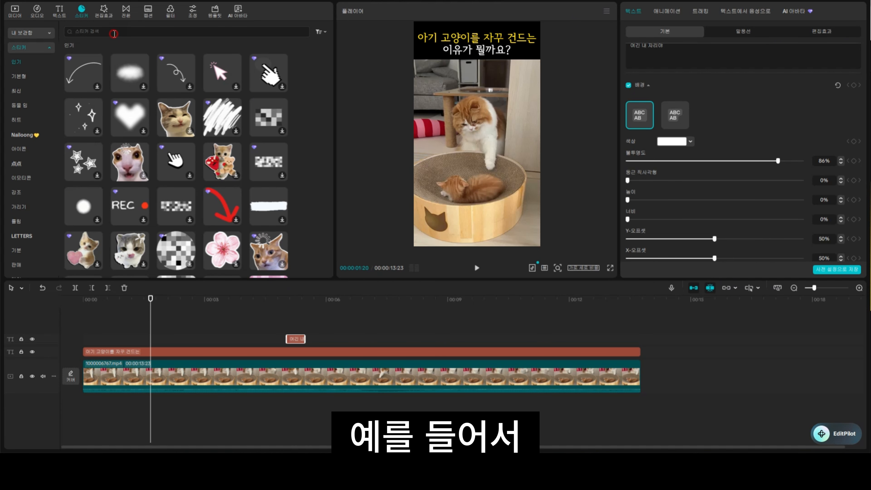
click(114, 34)
text(화살표)
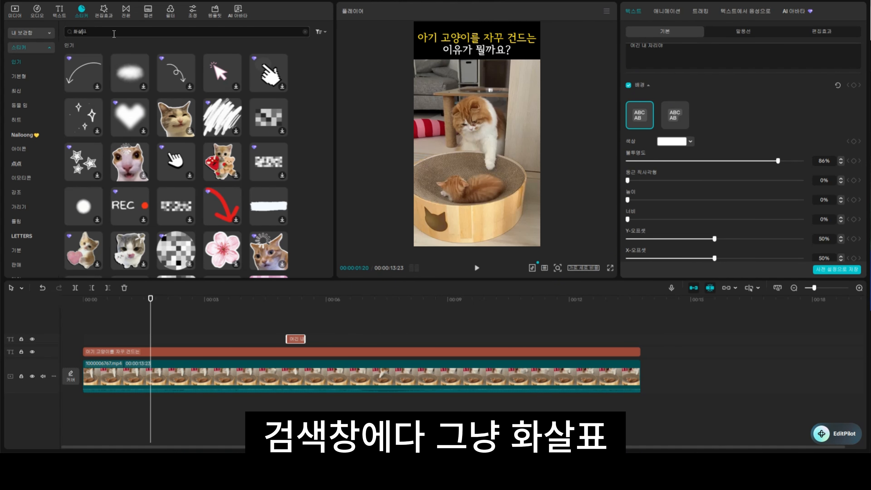
key(Return)
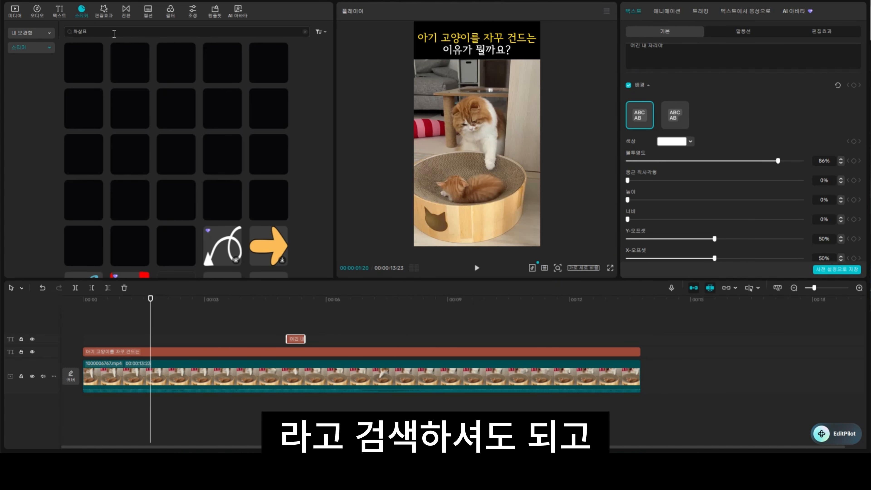
Search the stickers again with the English word "arrow".
drag(114, 33, 46, 36)
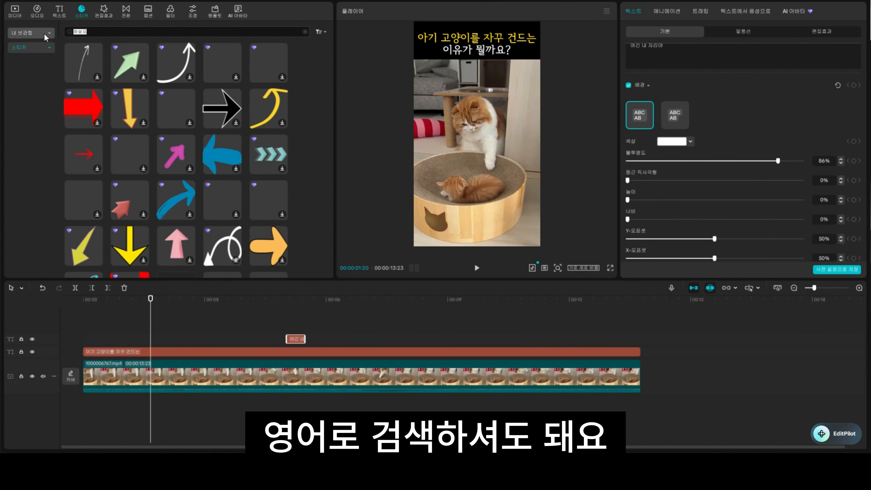
text(arrow)
key(Return)
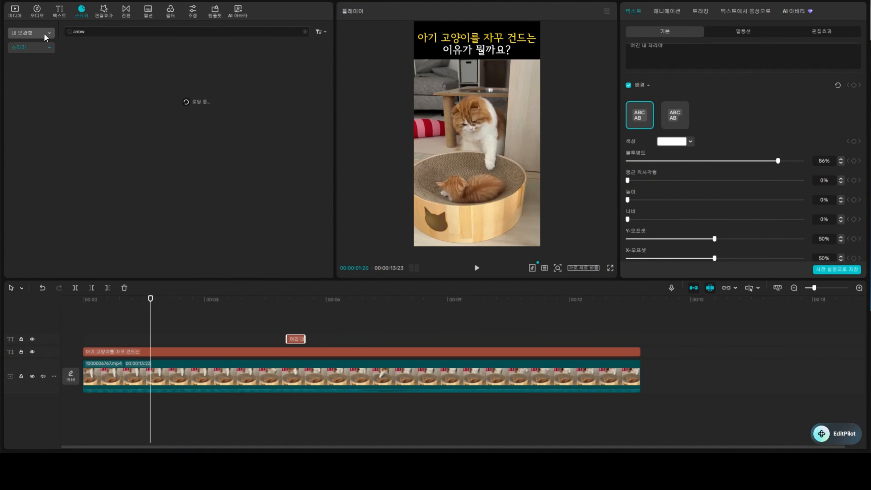
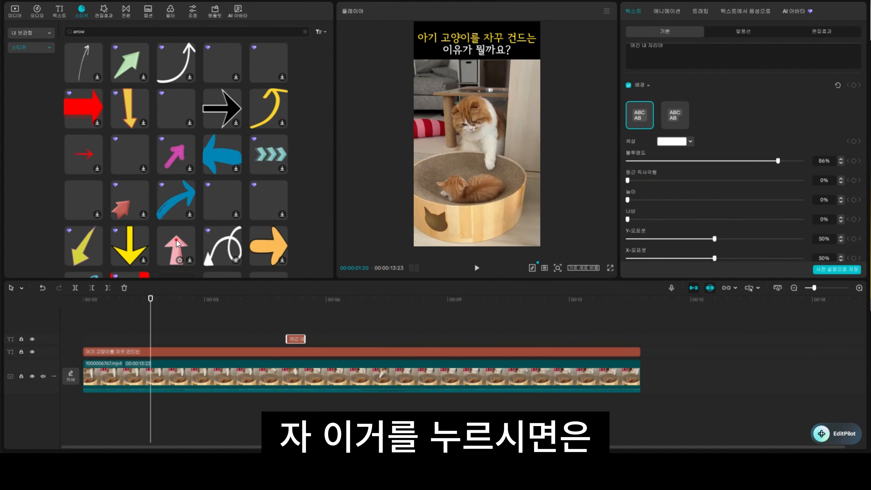
Try adding the pink upward arrow sticker to the timeline at the playhead.
click(177, 244)
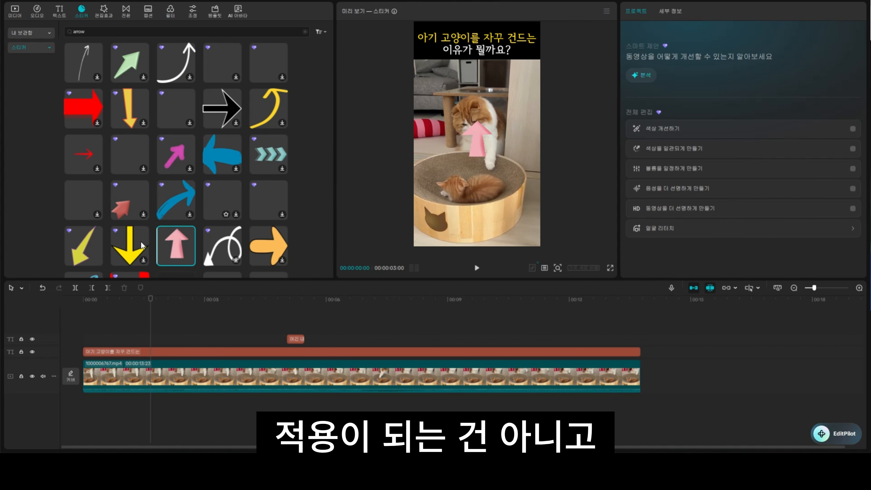
mouse_move(180, 236)
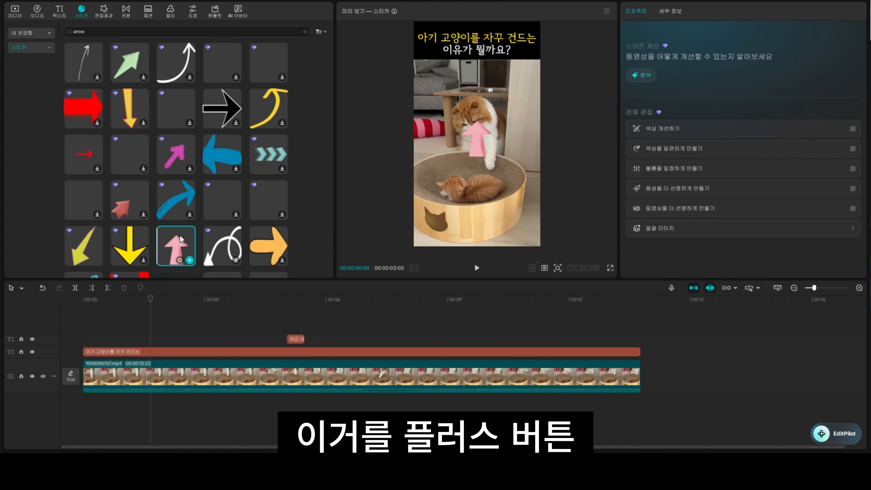
click(188, 261)
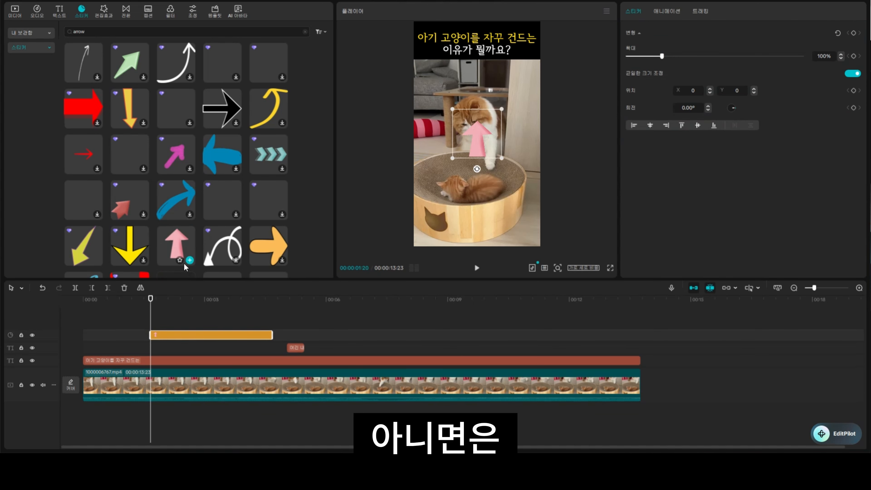
key(ctrl+z)
Place the pink arrow sticker on the timeline and trim it to run from just before 4 seconds to the start of the short caption clip.
drag(178, 245, 192, 311)
drag(243, 325, 288, 326)
drag(408, 335, 245, 333)
click(242, 338)
At 00:00:04:10, scale the arrow sticker to 57%, rotate it to -150.02°, and place it at X 166, Y -341 above the kitten.
mouse_move(247, 302)
mouse_down()
mouse_move(223, 302)
mouse_move(258, 301)
mouse_up()
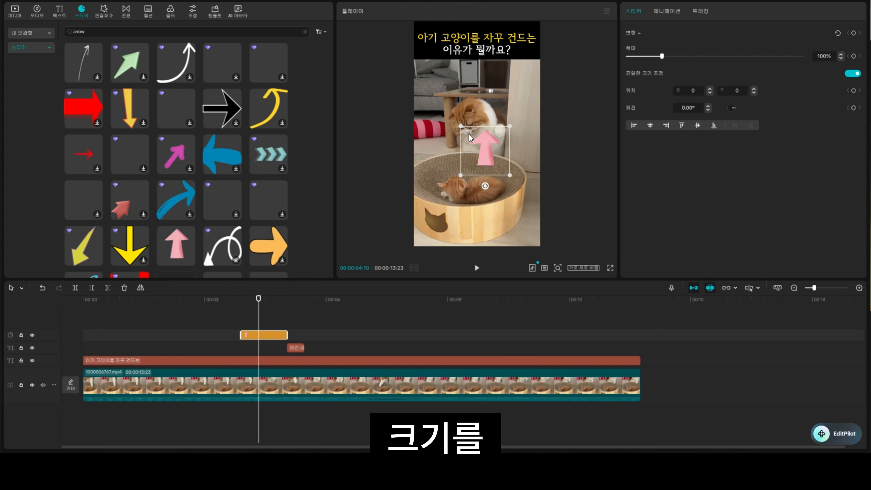
mouse_move(469, 135)
mouse_down()
mouse_move(409, 73)
mouse_move(479, 150)
mouse_move(448, 115)
mouse_move(460, 127)
mouse_up()
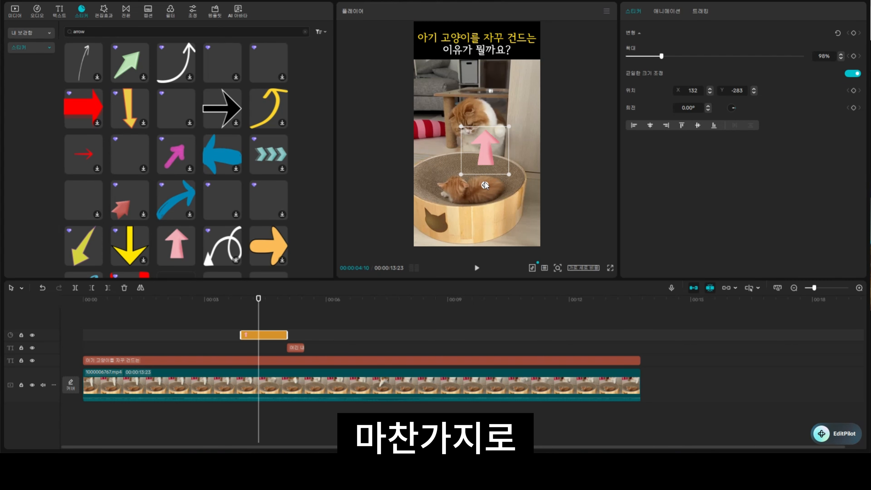
drag(485, 185, 509, 126)
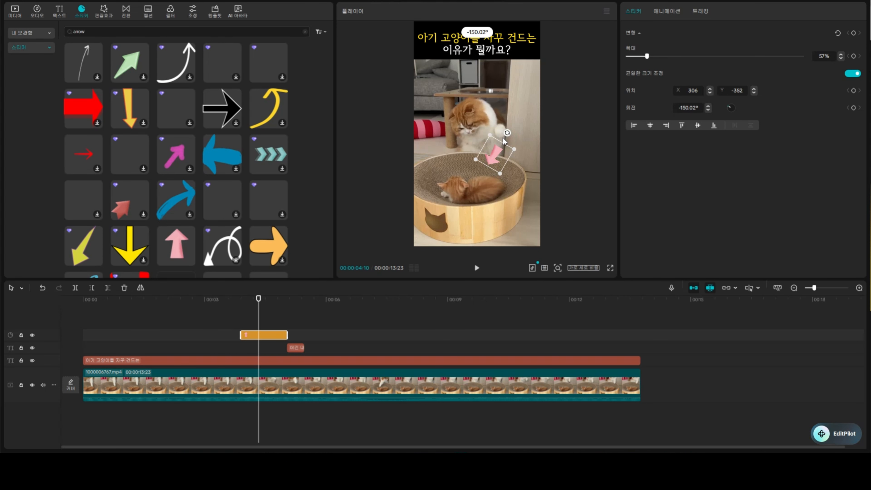
drag(490, 158, 487, 159)
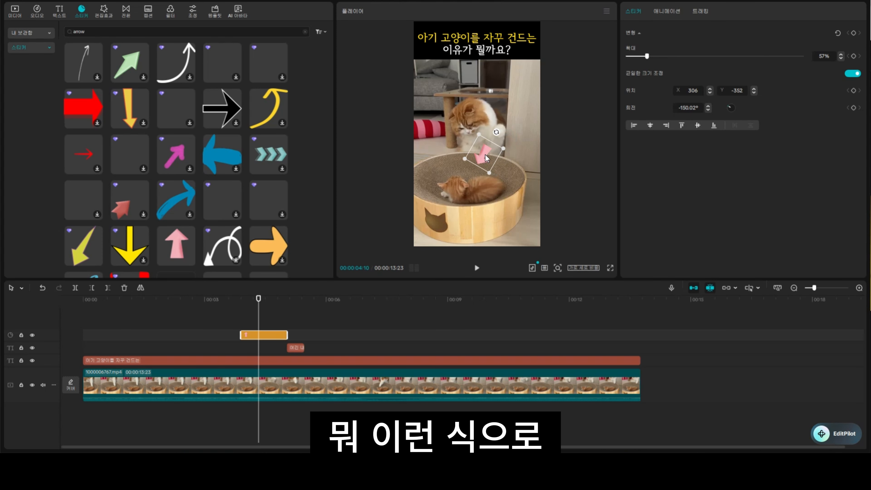
Play back the section around the arrow sticker to check its timing before the caption.
click(224, 305)
key(space)
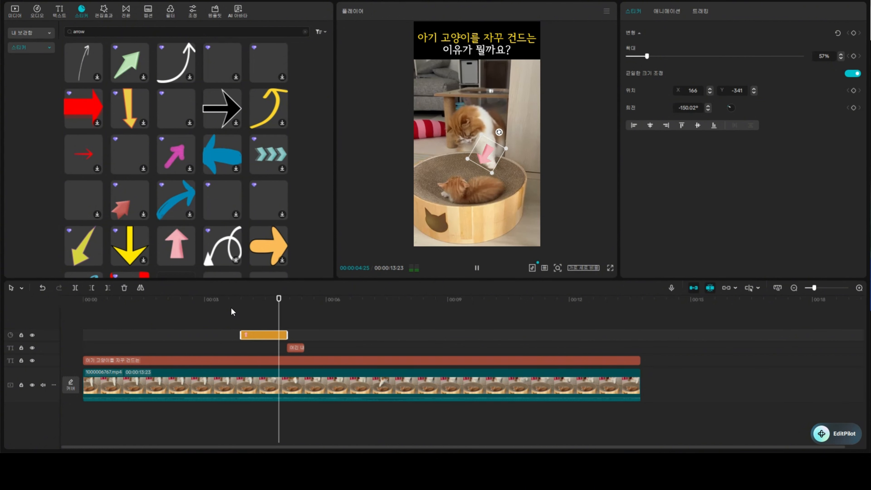
key(space)
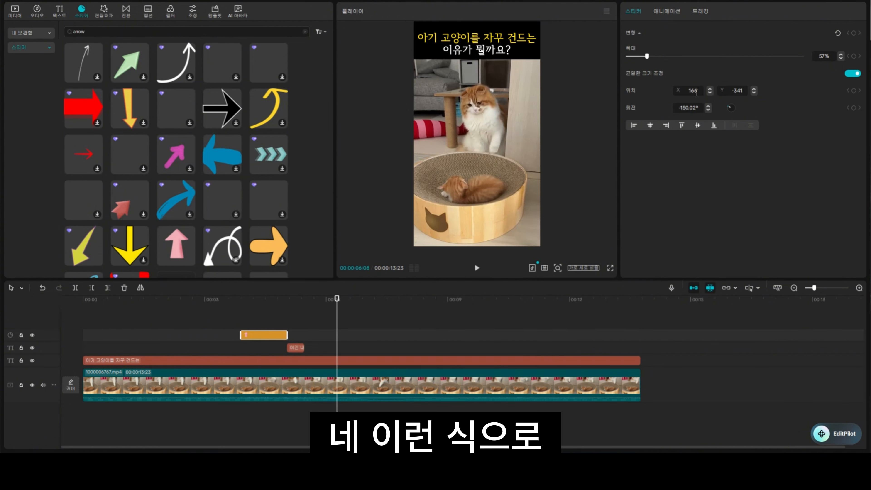
click(181, 299)
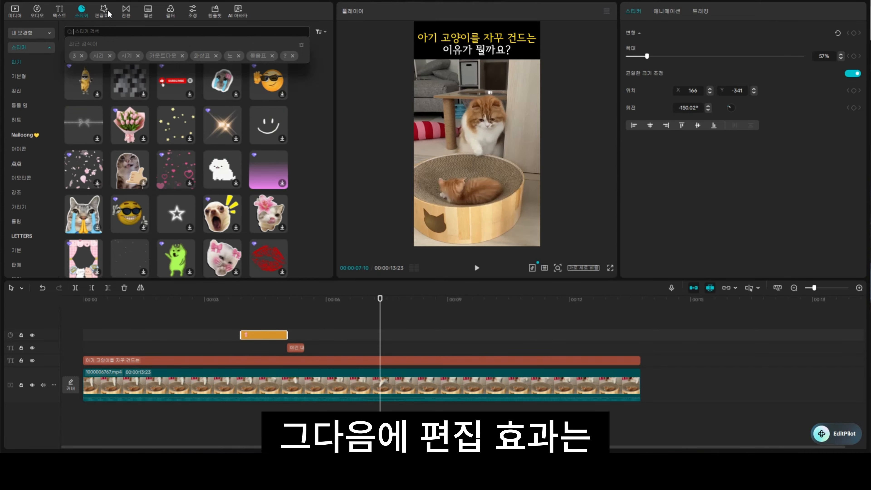
Open the video effects library and split the main video clip at 00:00:03:10.
click(107, 12)
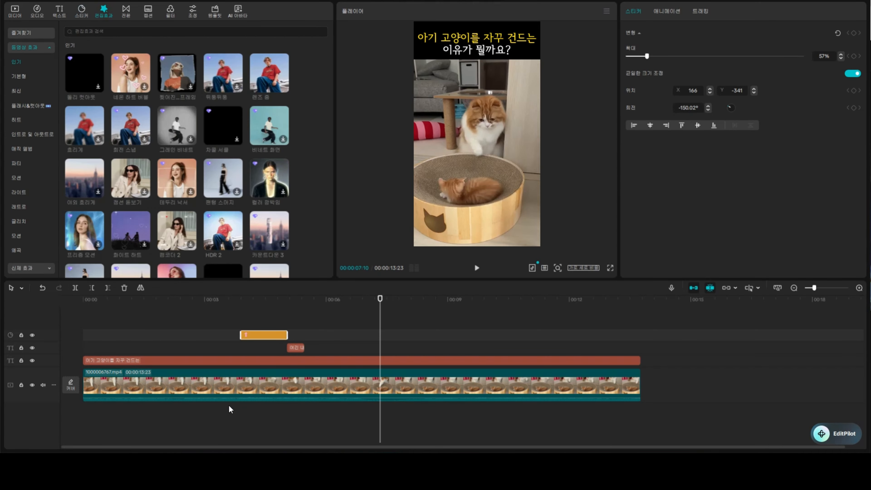
click(218, 384)
key(a)
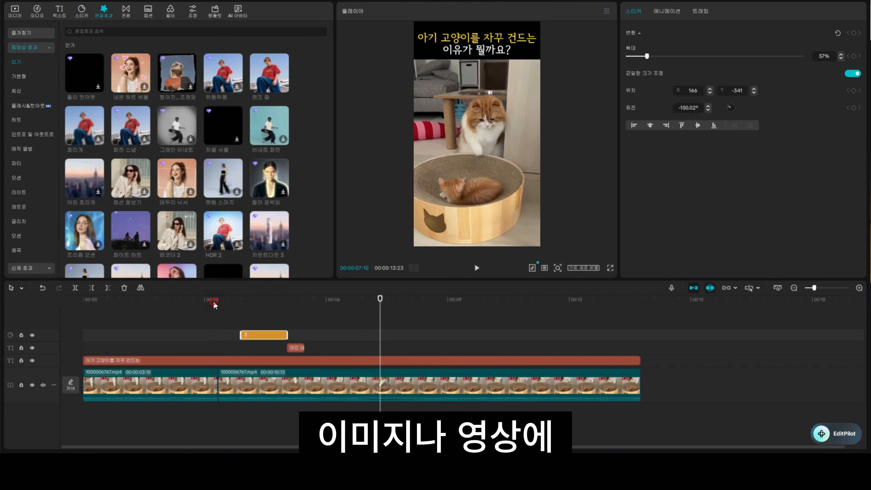
Apply the 렌즈 줌 effect to the first video segment and play it back from the start.
drag(213, 304, 66, 319)
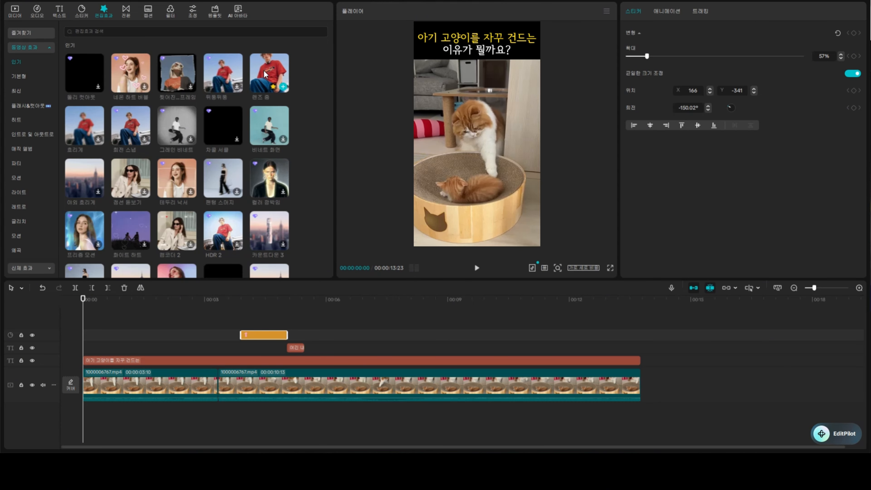
drag(268, 76, 111, 395)
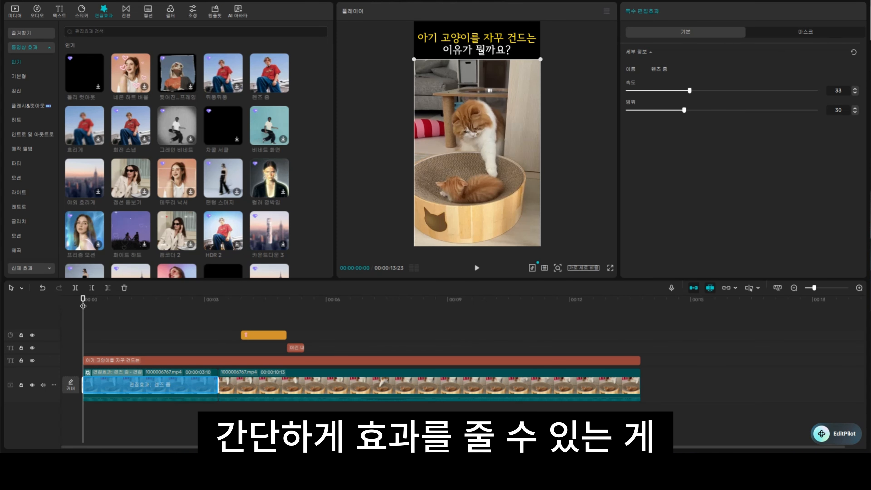
key(space)
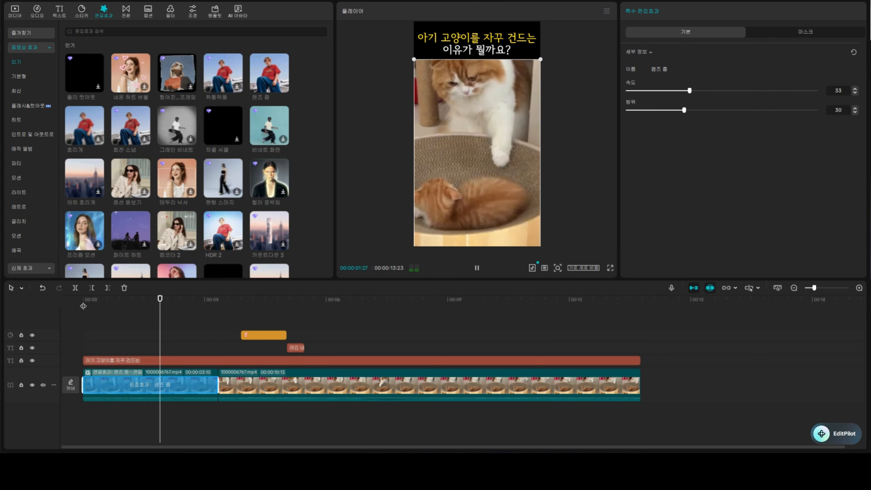
drag(185, 305, 19, 307)
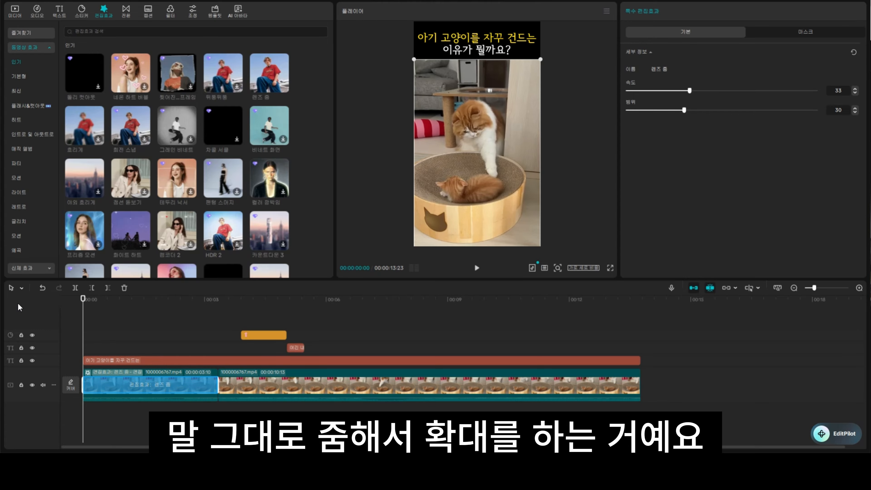
key(space)
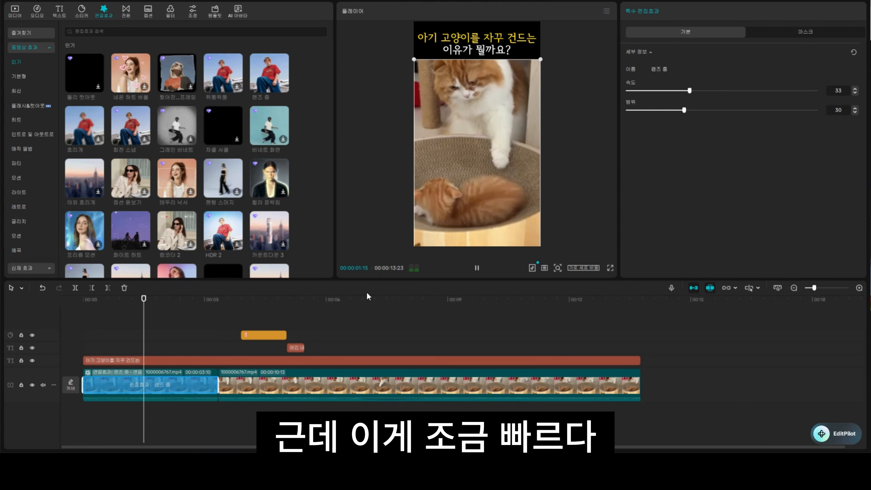
key(space)
Set the 렌즈 줌 effect's speed to 8 and range to 91, and preview the stronger zoom.
drag(688, 94, 641, 94)
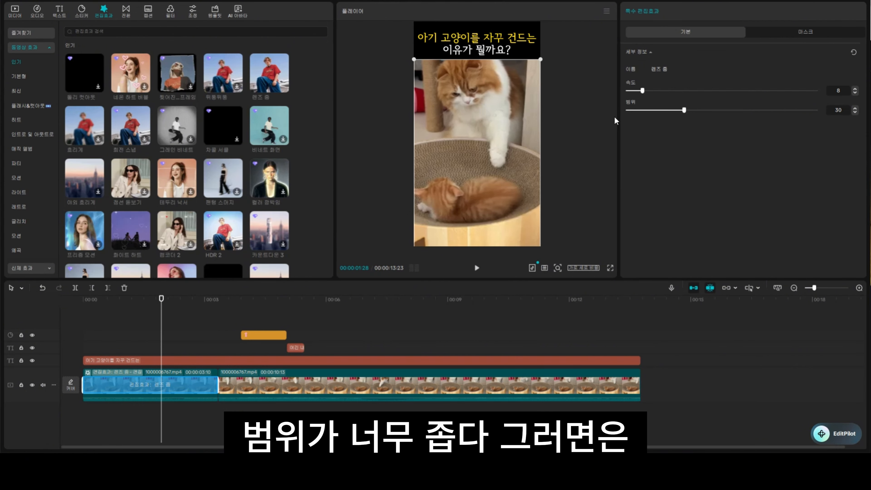
drag(683, 111, 800, 109)
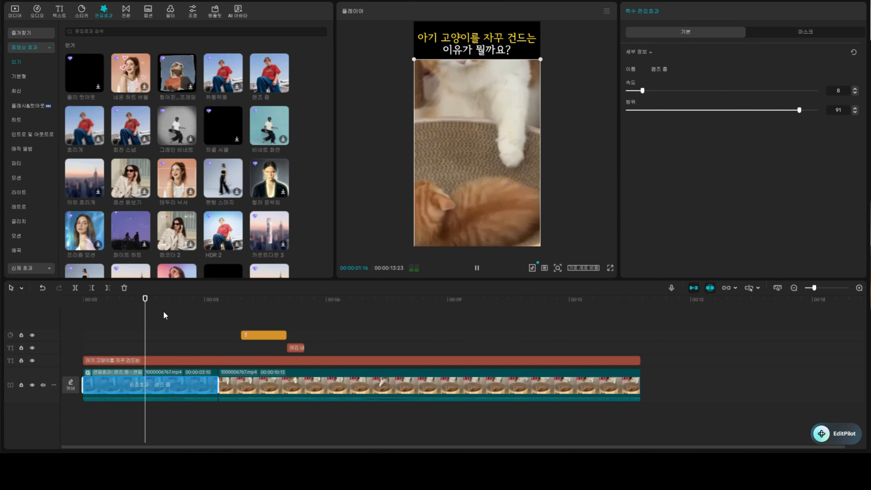
key(space)
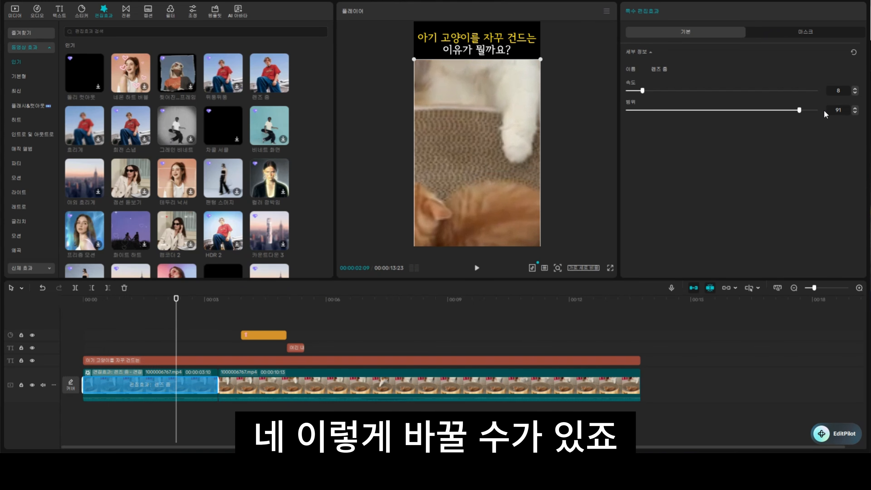
Reduce the 렌즈 줌 effect's range to 13 and scrub through both video segments to compare them.
drag(761, 111, 655, 109)
click(135, 323)
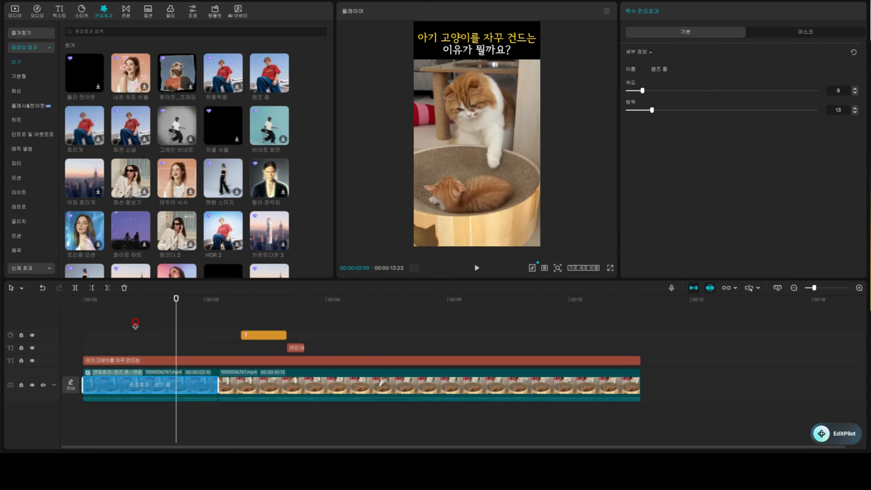
click(236, 381)
click(282, 308)
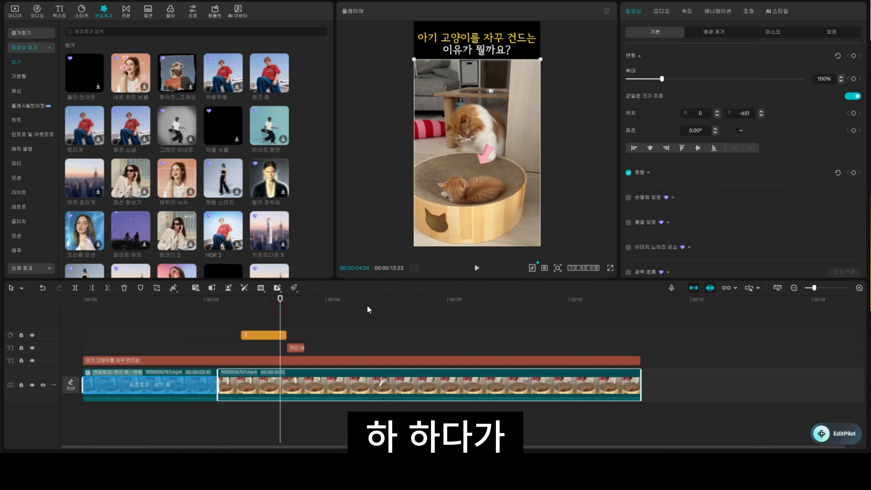
click(379, 309)
click(412, 304)
click(360, 307)
click(215, 305)
click(148, 312)
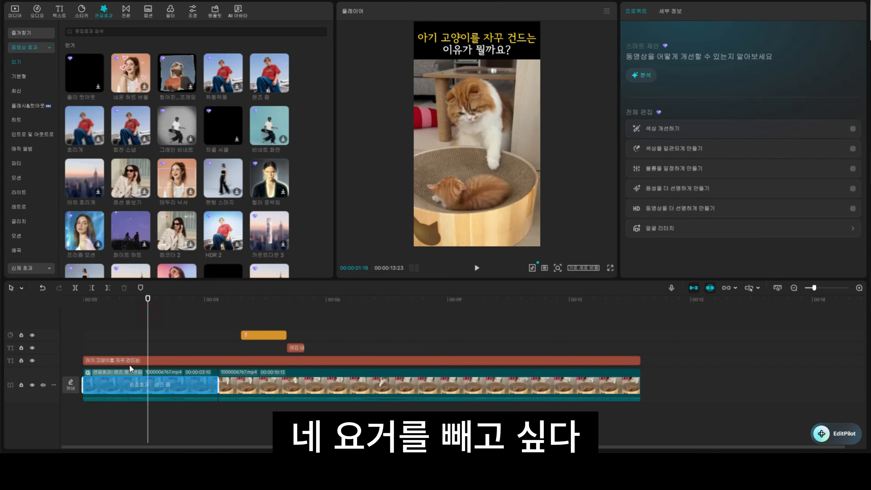
Delete the 렌즈 줌 effect from the first video segment and scrub over that segment to check it.
drag(156, 301, 136, 328)
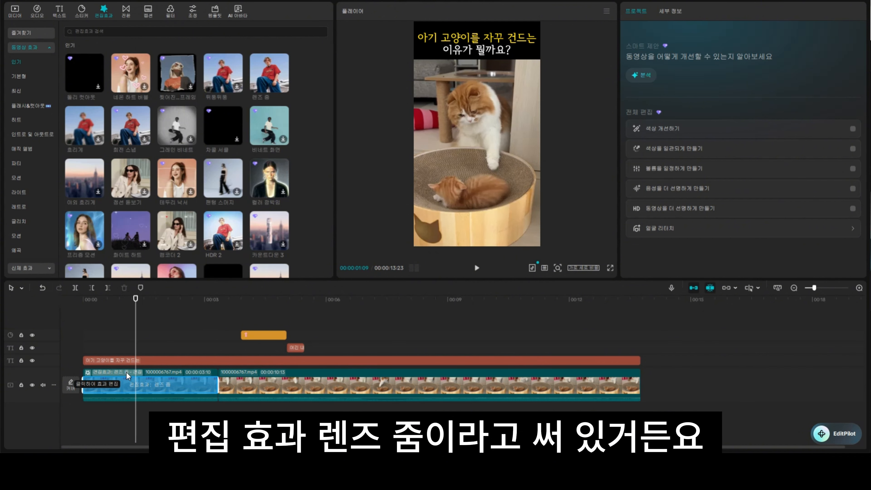
click(109, 372)
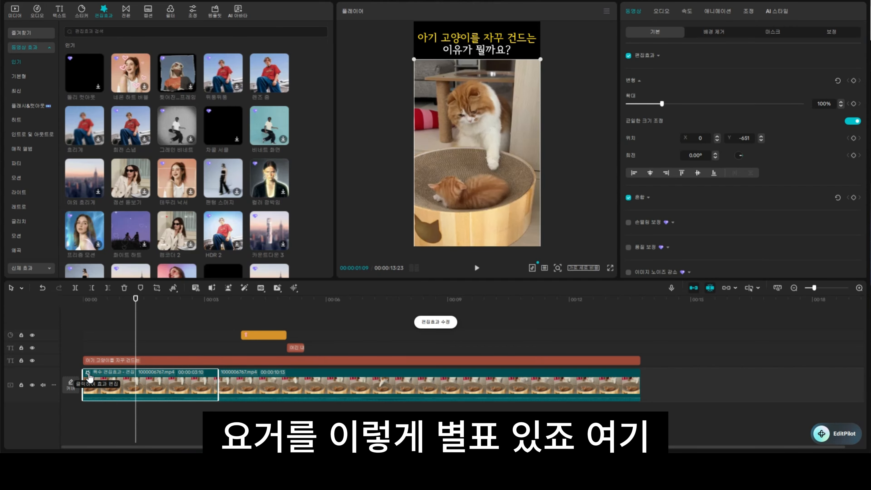
click(88, 375)
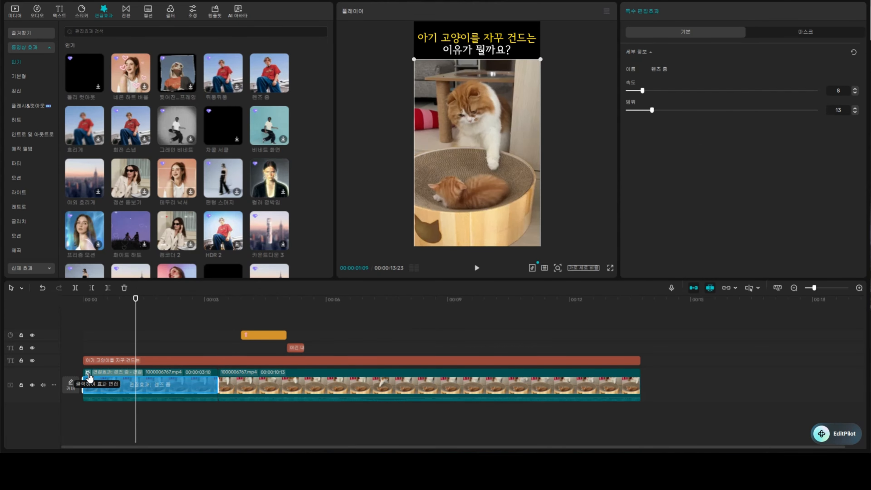
key(Delete)
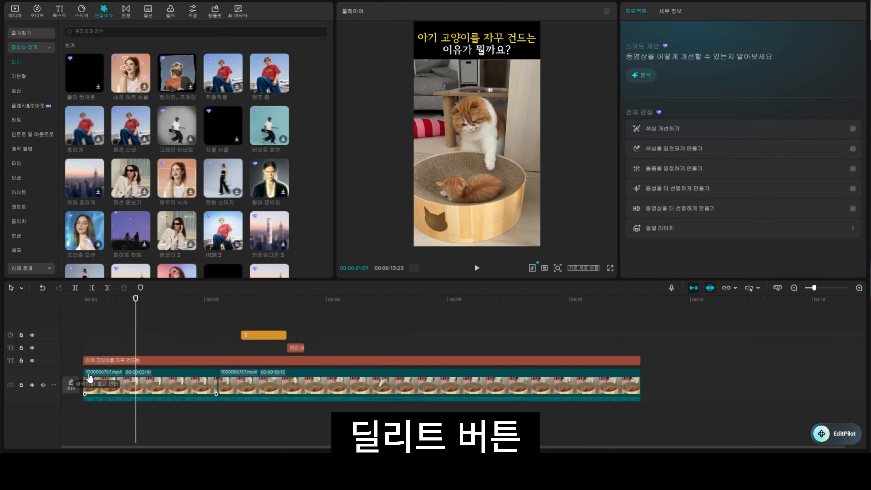
drag(135, 311, 99, 316)
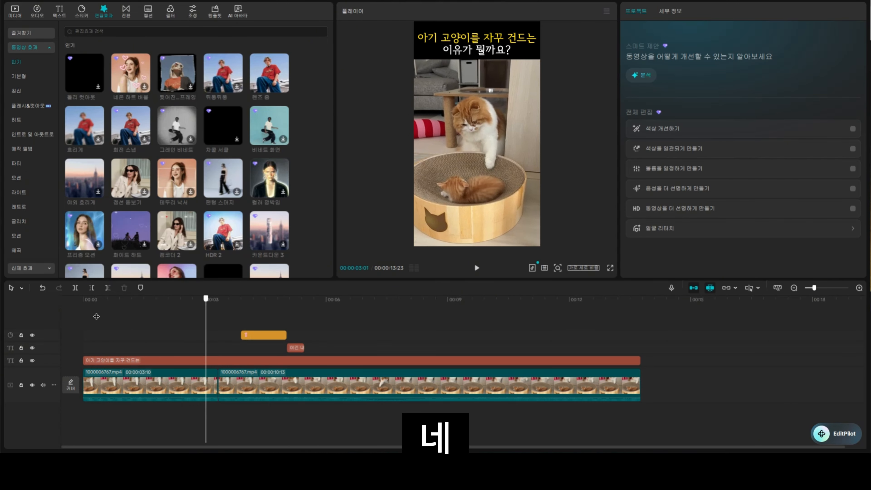
Browse the 기본형, 최신, 인트로 및 아웃트로 and 라이트 categories of the video effects library.
click(18, 76)
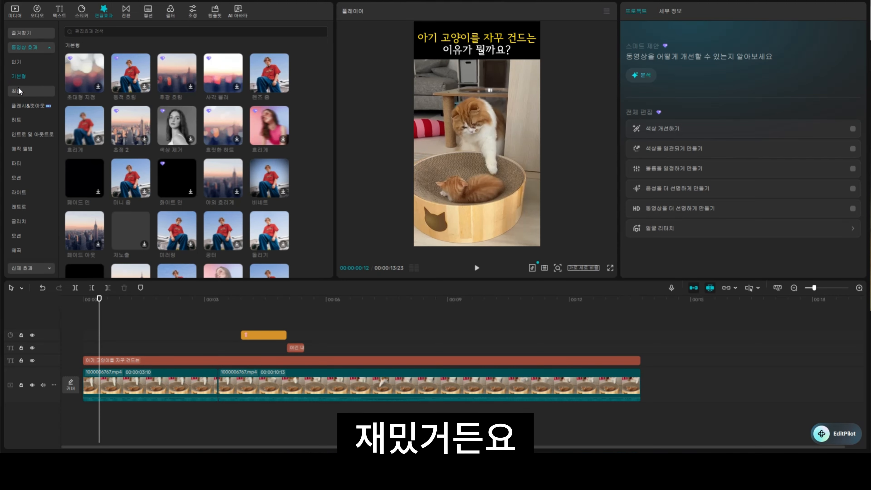
click(16, 90)
click(19, 134)
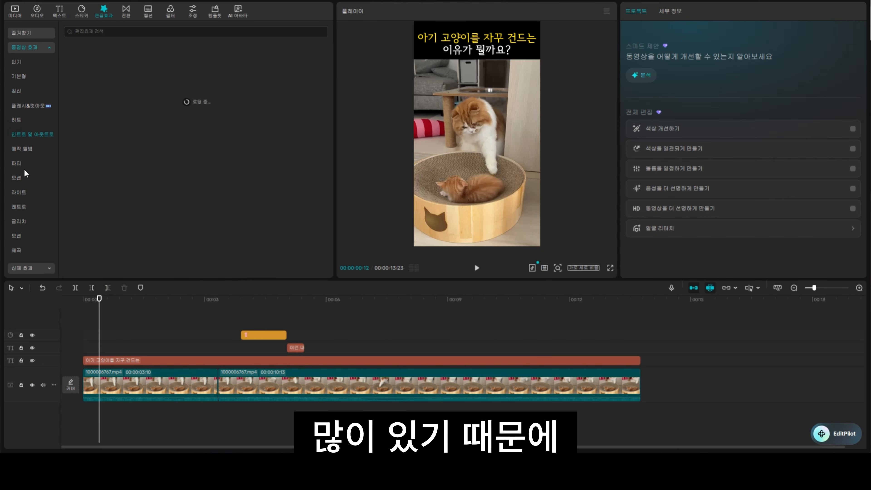
click(20, 191)
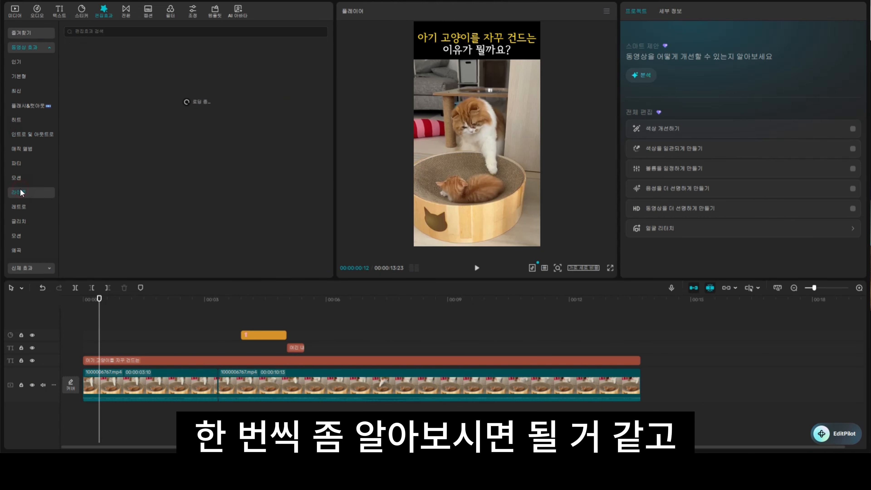
Preview the 흐리게 transition in the transitions library and try to apply it to the unsplit cat video.
click(125, 13)
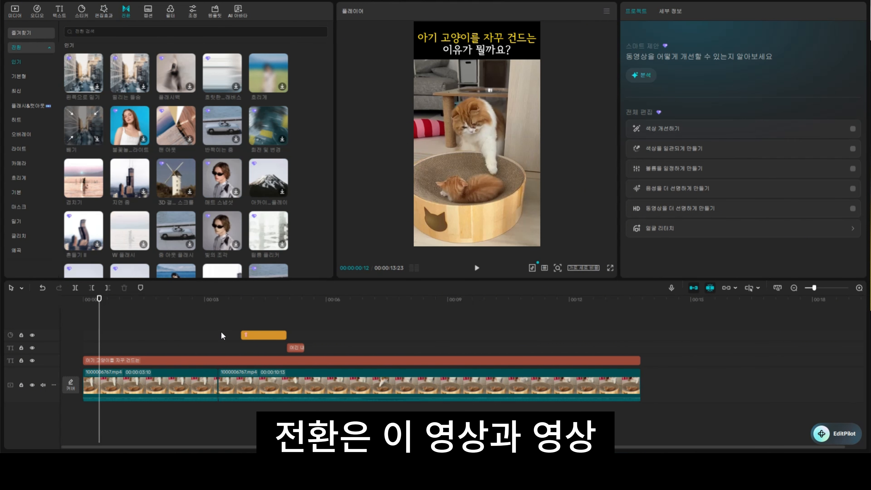
click(213, 308)
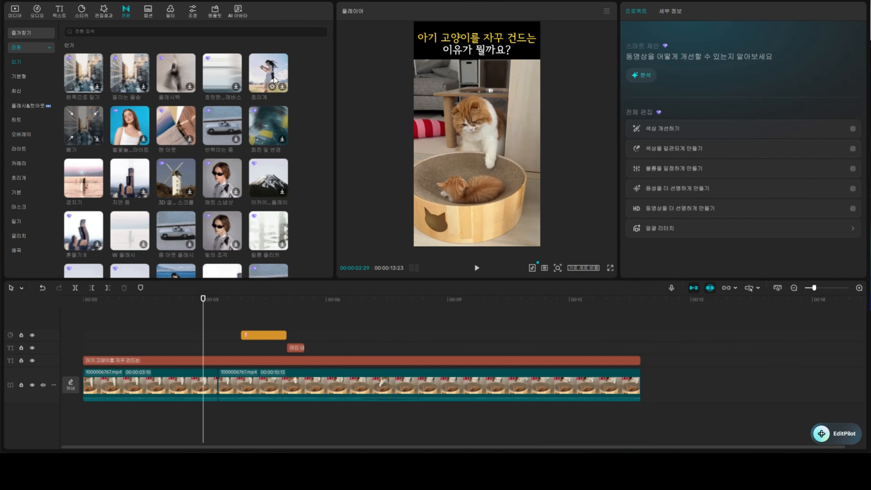
drag(266, 73, 253, 97)
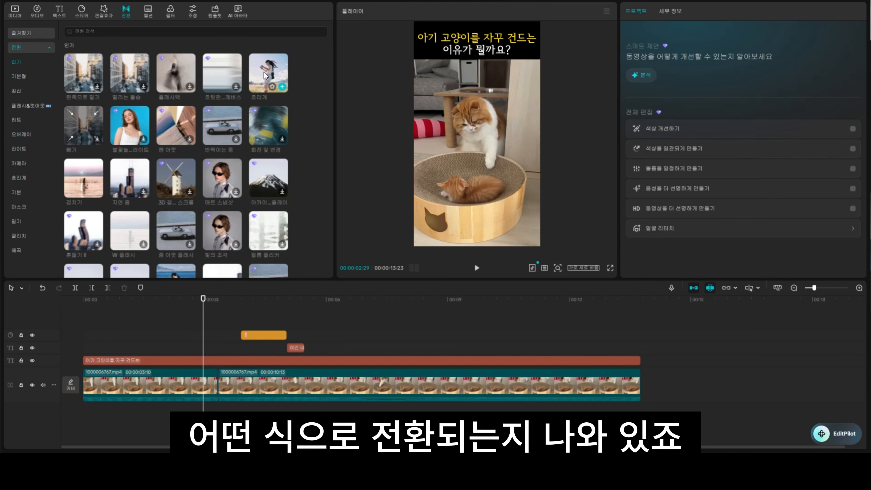
drag(268, 67, 201, 346)
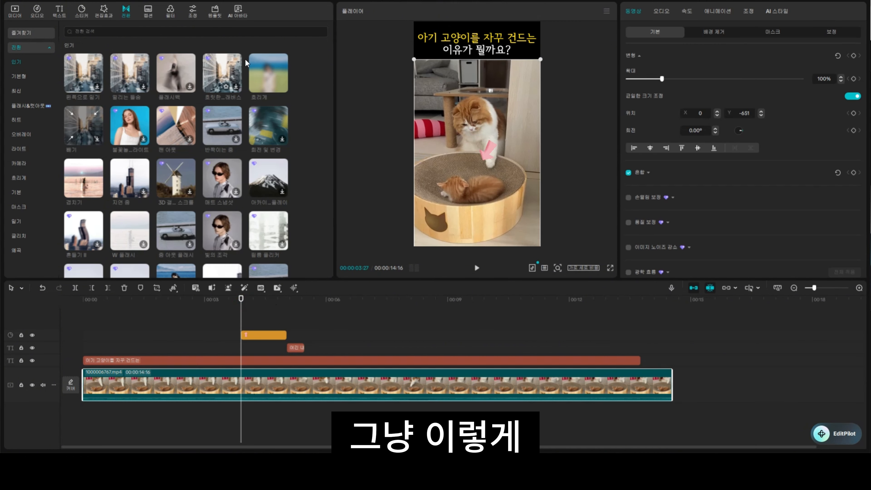
drag(262, 73, 301, 371)
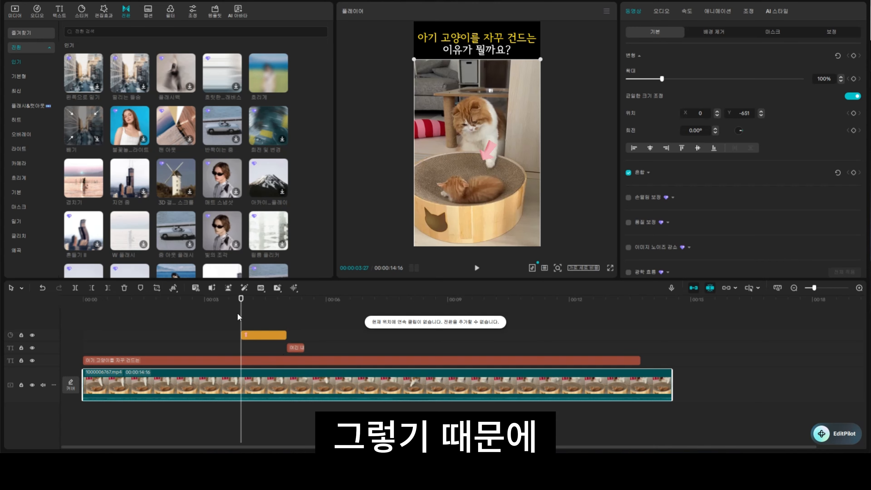
Split the cat video on the main track at about 00:00:03:13 and return to the selection tool.
drag(241, 303, 206, 306)
click(224, 380)
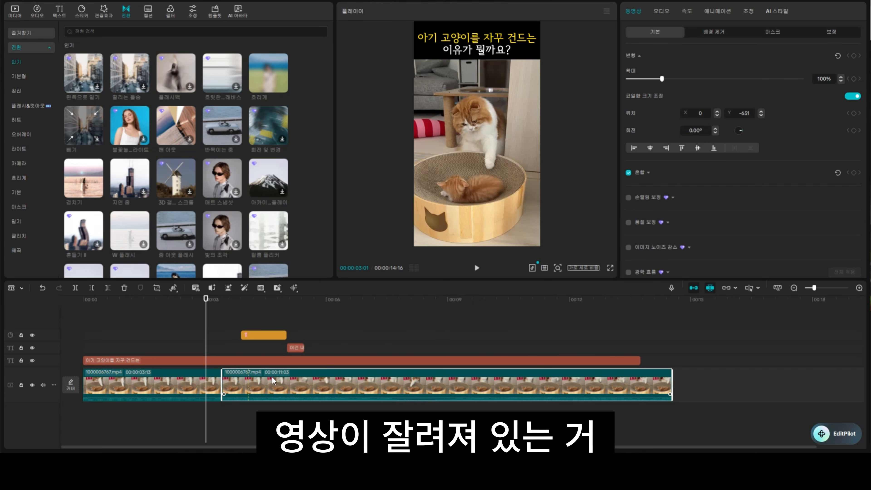
key(a)
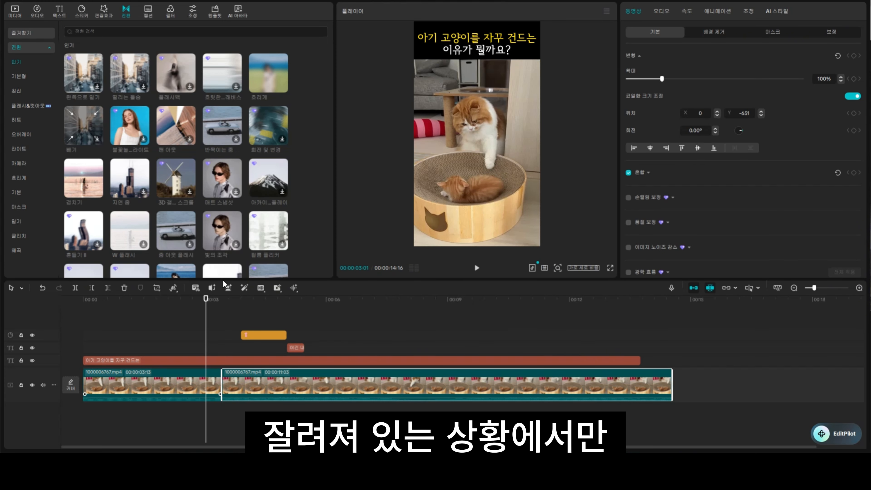
Preview the 흐리게 transition at the cut between the two video segments and undo it.
click(213, 387)
drag(188, 304, 173, 312)
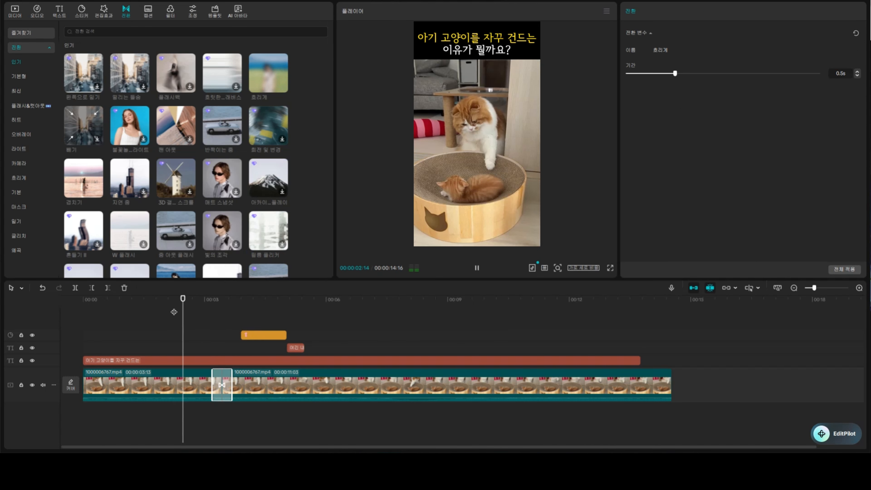
click(185, 309)
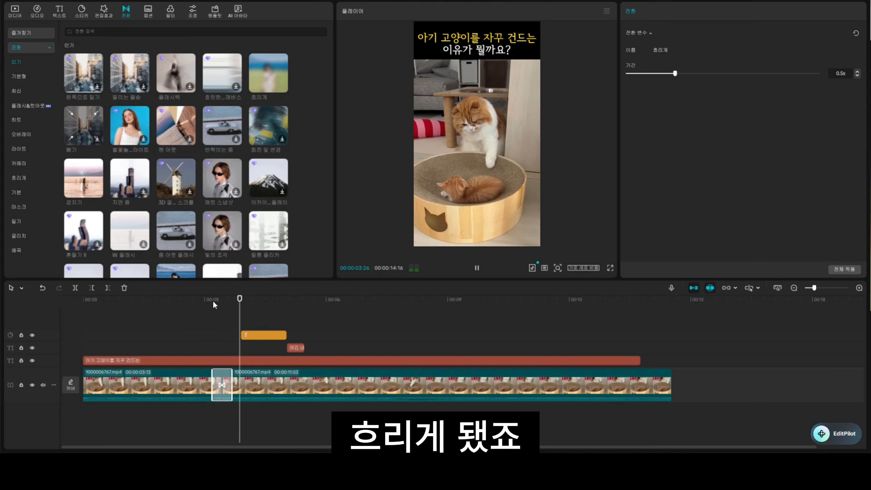
key(space)
key(ctrl+z)
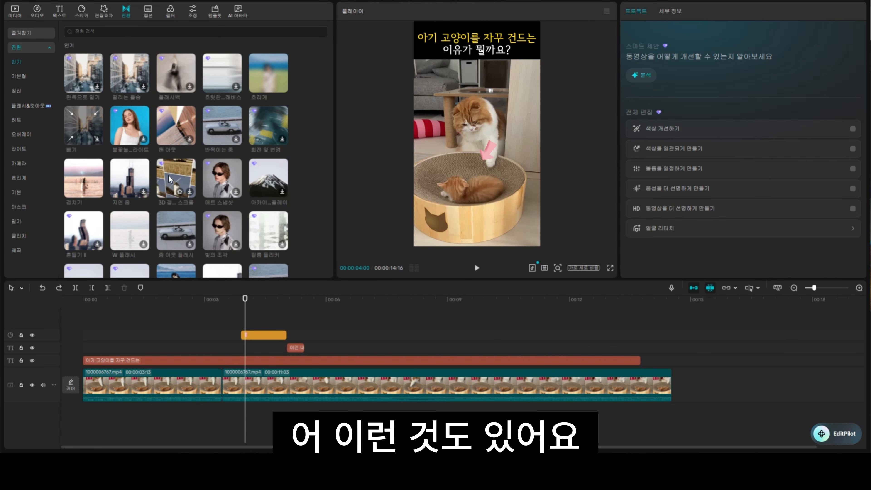
Apply the 3D 갤러리 스크롤 transition at the cut with a duration of 1.7 s and play it back.
drag(169, 176, 209, 384)
drag(185, 302, 157, 302)
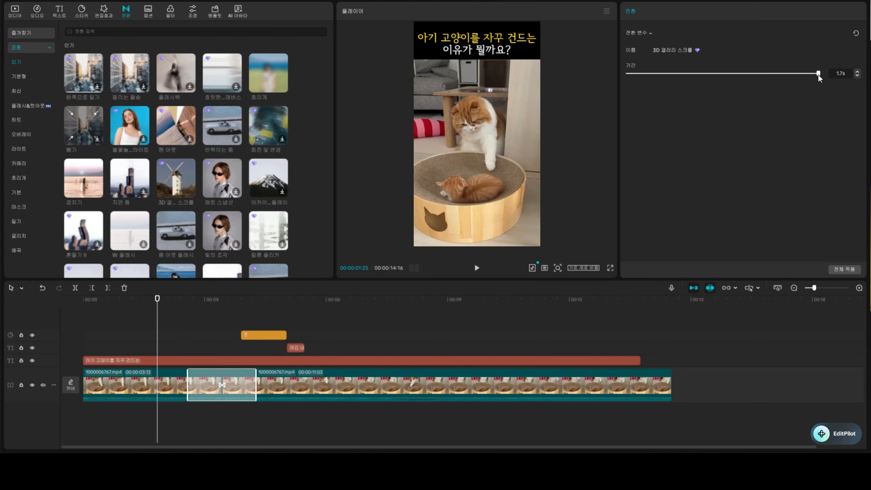
mouse_move(819, 75)
mouse_down()
mouse_move(604, 82)
mouse_move(820, 82)
mouse_up()
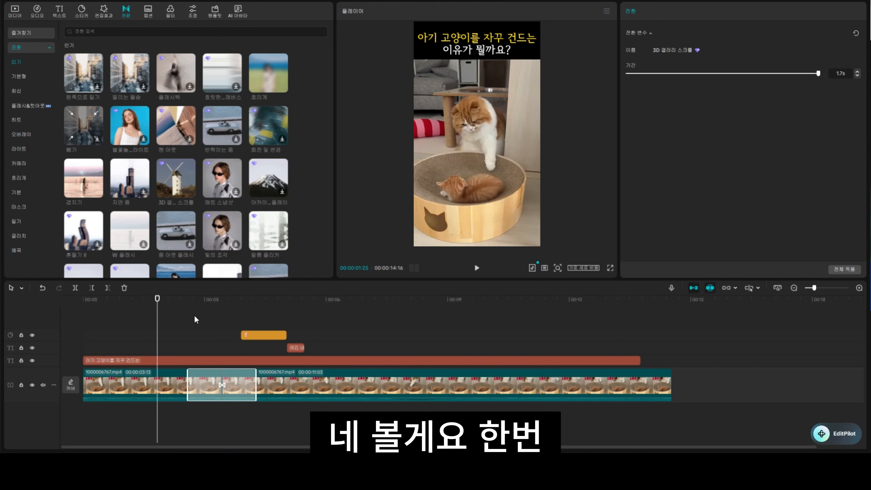
key(space)
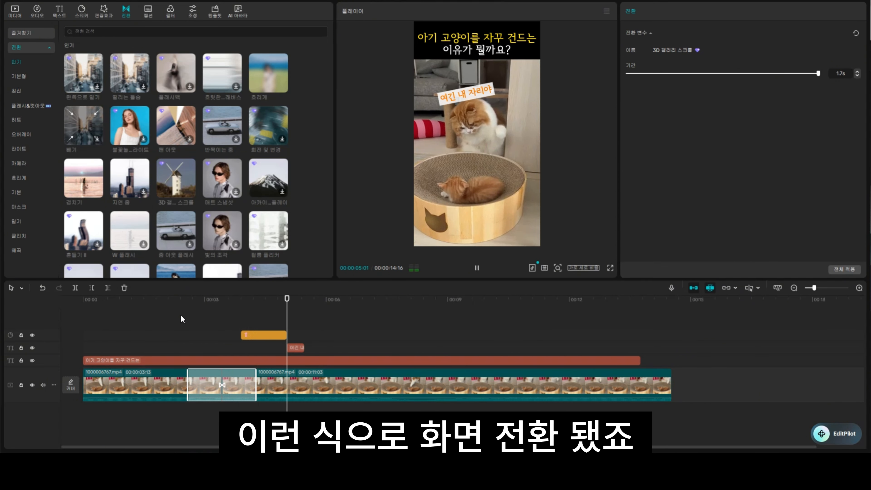
click(172, 315)
click(209, 373)
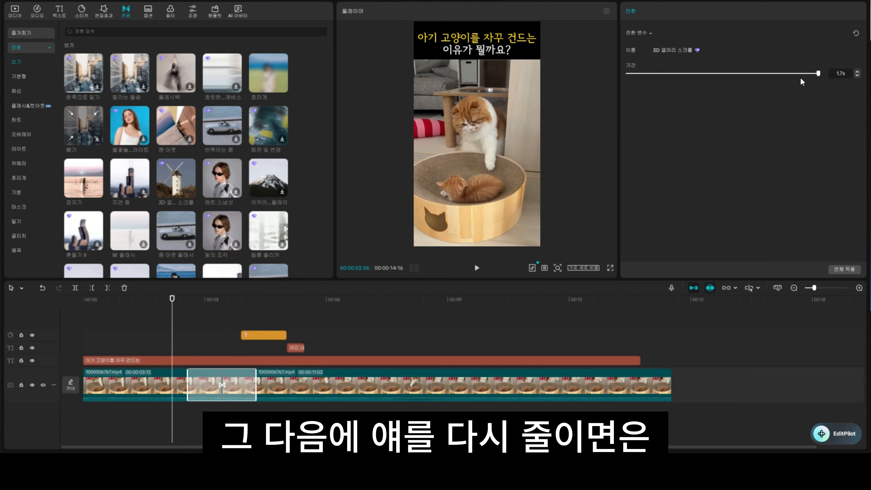
Preview the 3D 갤러리 스크롤 transition with a duration of 0.8 s, and delete the transition from the cut.
drag(759, 76, 712, 79)
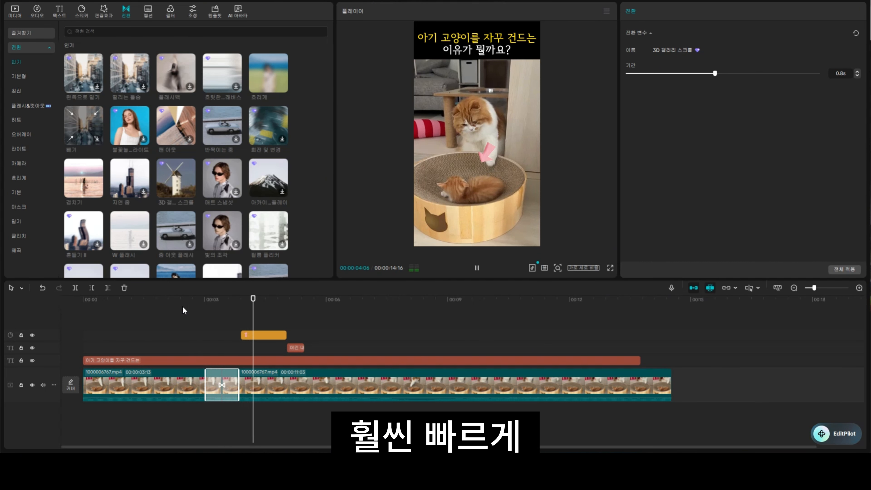
key(space)
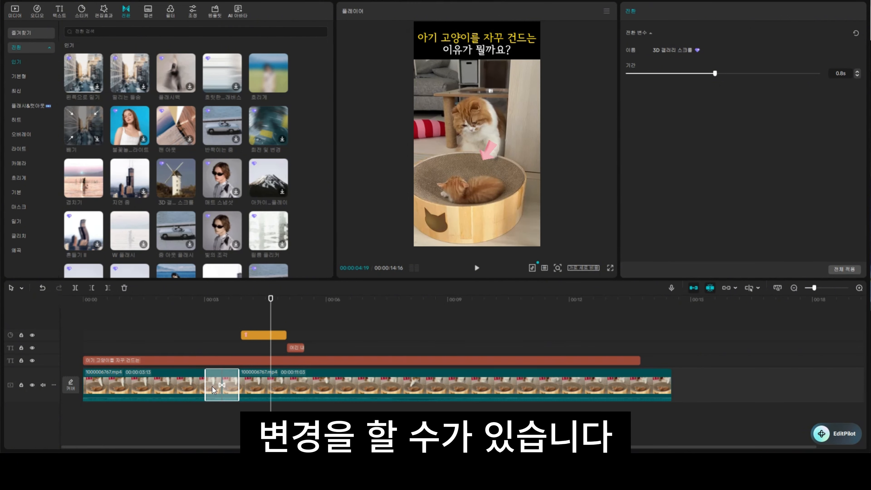
key(Delete)
Apply the 찢어진 종이 프레임 effect from the 인기 video effects to the first video segment and play it back.
drag(230, 309, 156, 301)
click(109, 16)
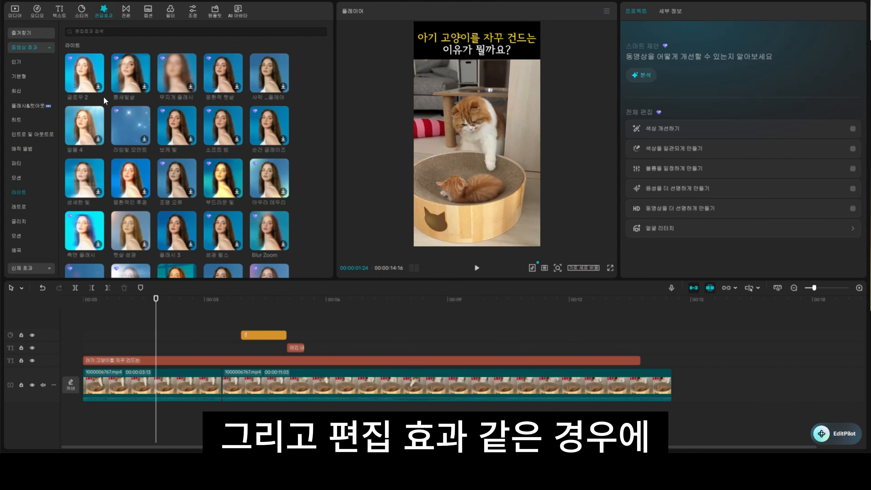
click(25, 64)
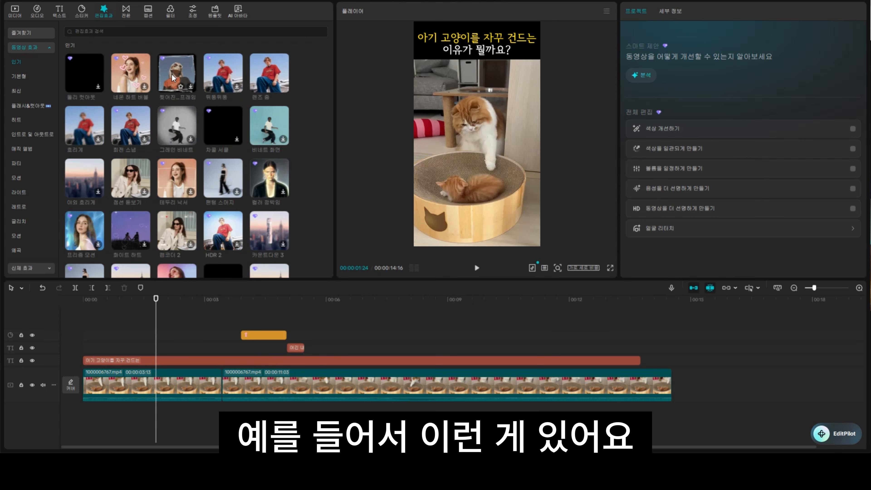
drag(171, 74, 163, 390)
drag(154, 311, 2, 315)
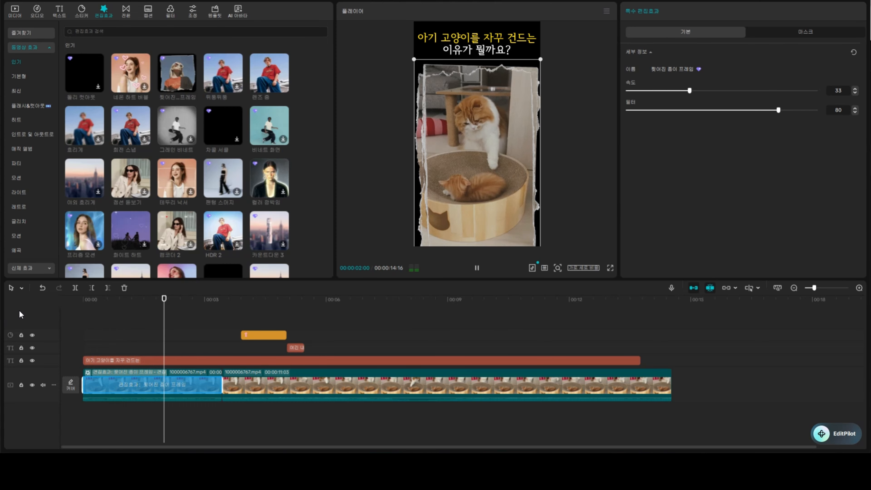
key(space)
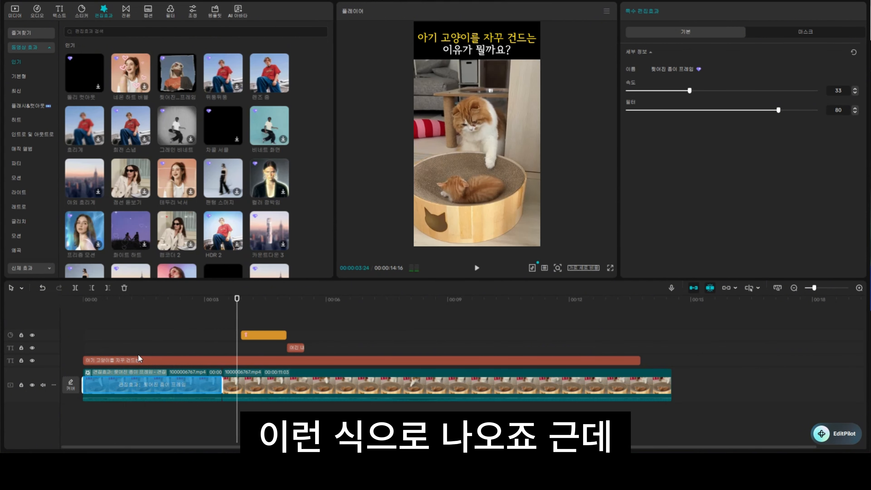
Undo the segment's frame effect, place 찢어진 종이 프레임 on its own track above all clips instead, and scrub over it.
key(ctrl+z)
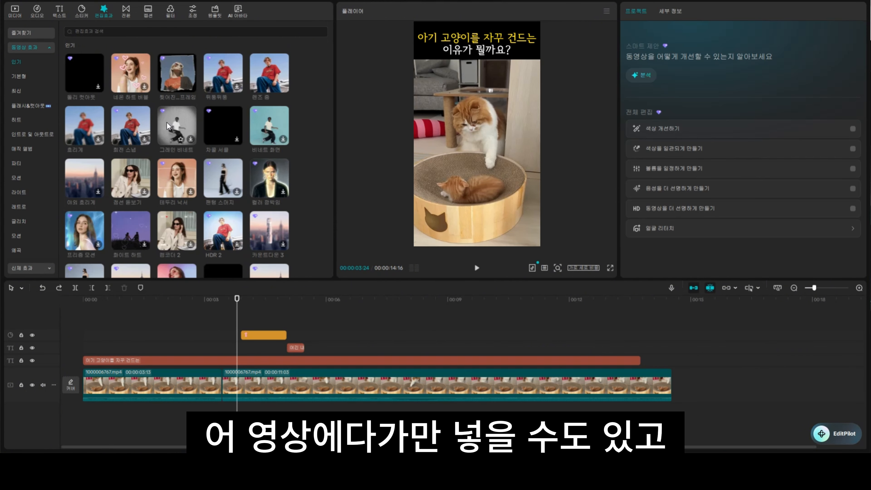
drag(180, 78, 143, 324)
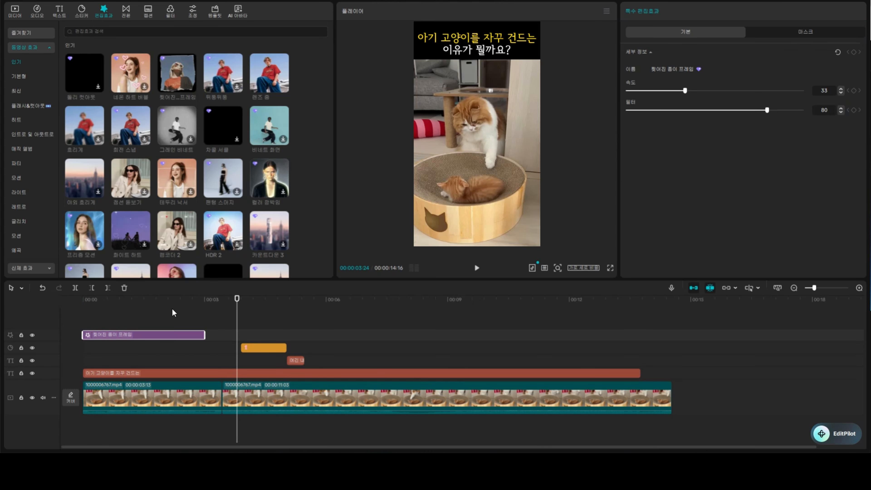
drag(210, 310, 126, 314)
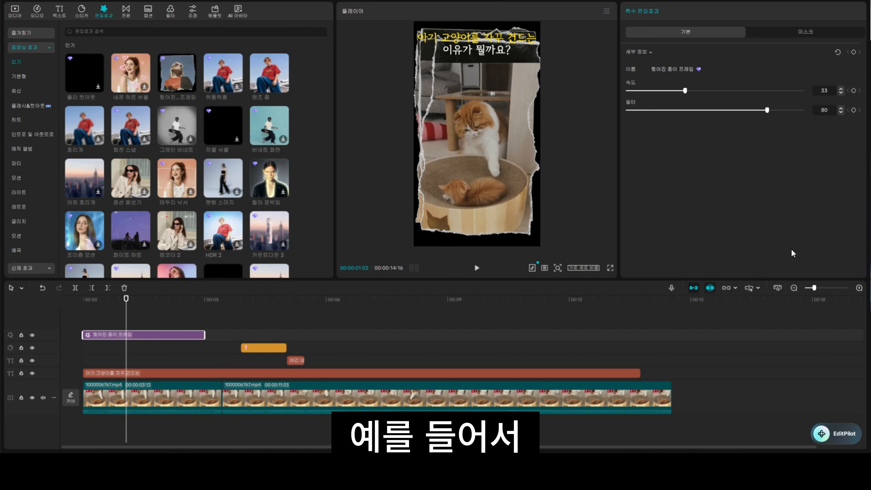
Place the sleeping kitten video on a track above the main video, and delete the 2:05 segment from the main track.
click(14, 10)
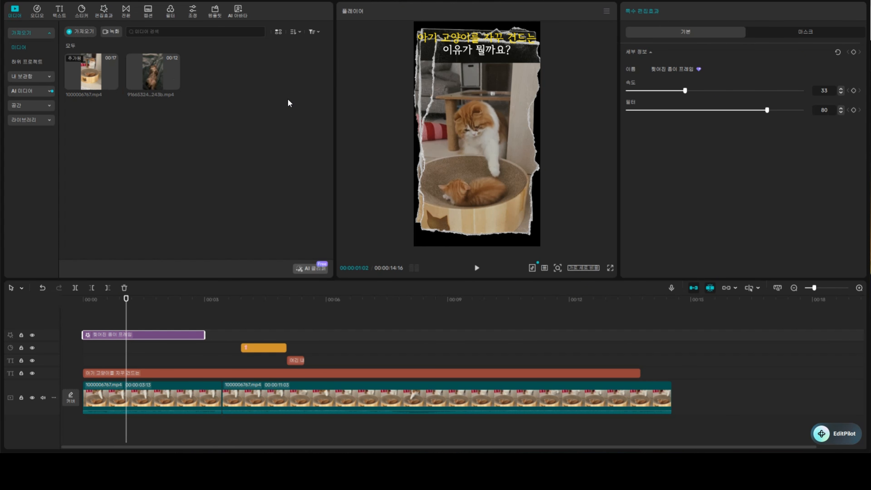
drag(184, 152, 96, 350)
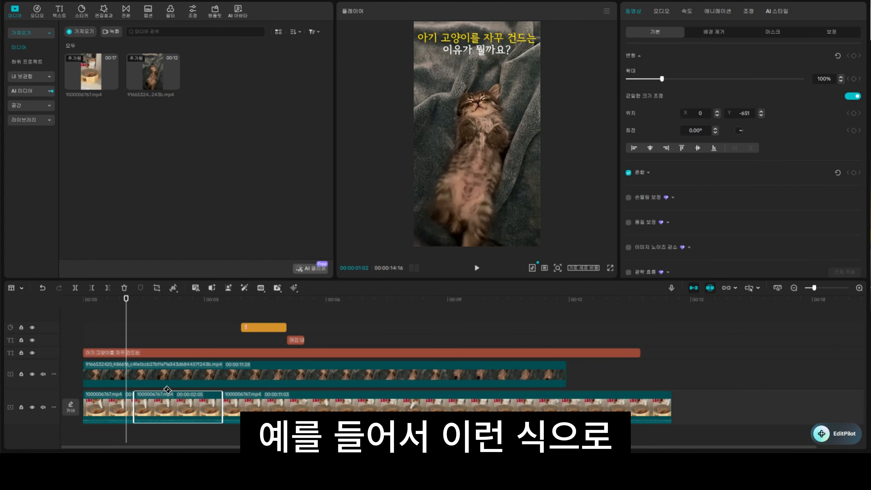
click(185, 329)
click(177, 409)
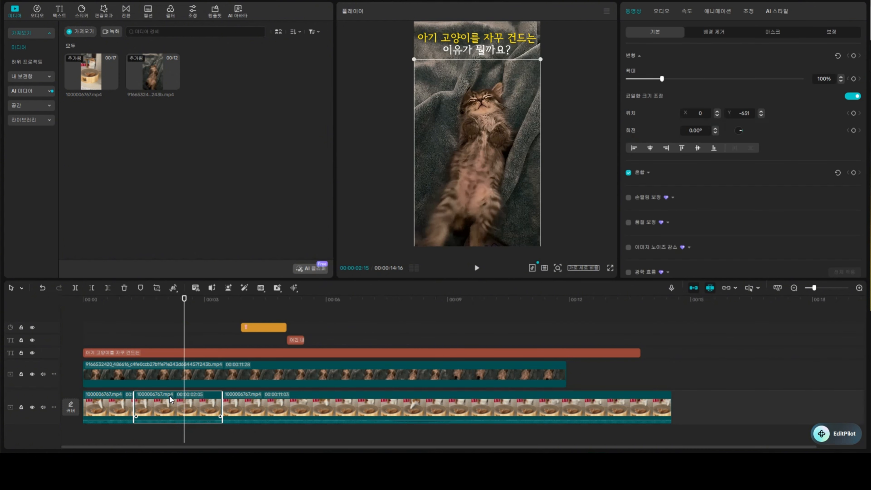
key(Delete)
Move the kitten overlay into the lower half of the frame at Y -1699 and the main cat video into the upper half.
click(114, 399)
drag(461, 144, 475, 209)
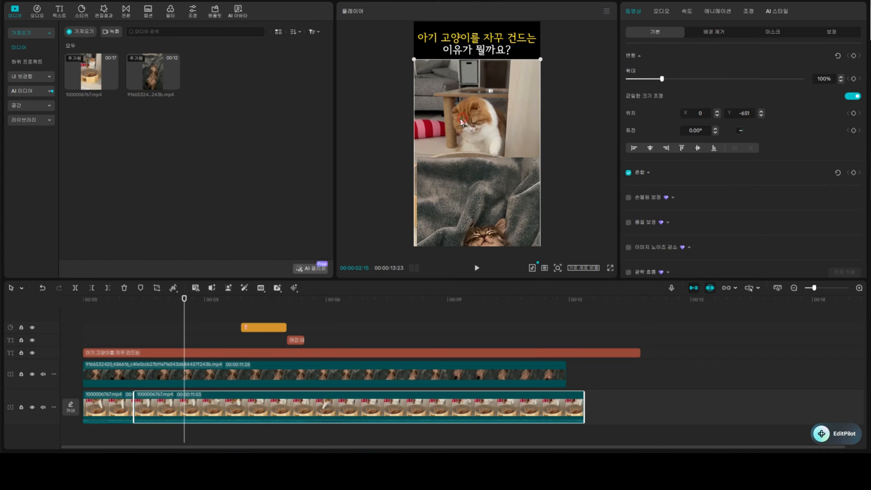
drag(460, 119, 449, 176)
click(277, 372)
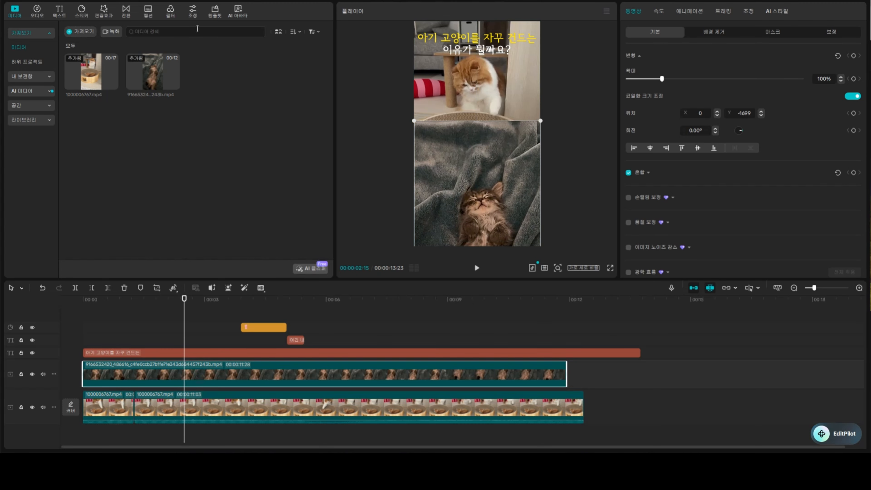
Preview the 테두리 낙서 effect on its own track above all clips from the start of the timeline, and undo it.
click(104, 10)
mouse_move(174, 169)
mouse_down()
mouse_move(150, 311)
mouse_move(77, 304)
mouse_up()
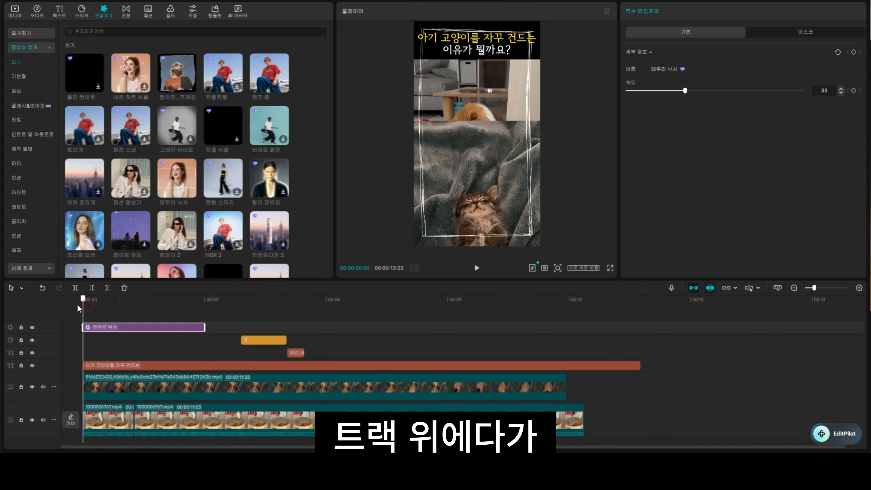
key(space)
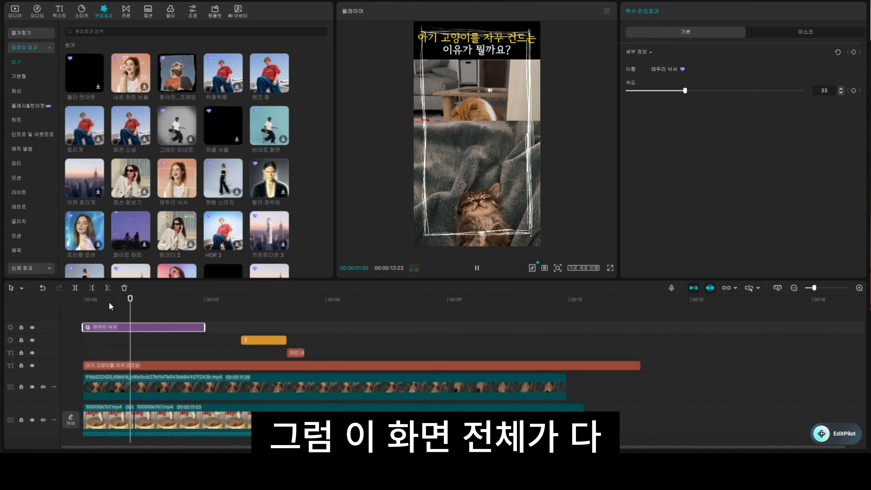
key(space)
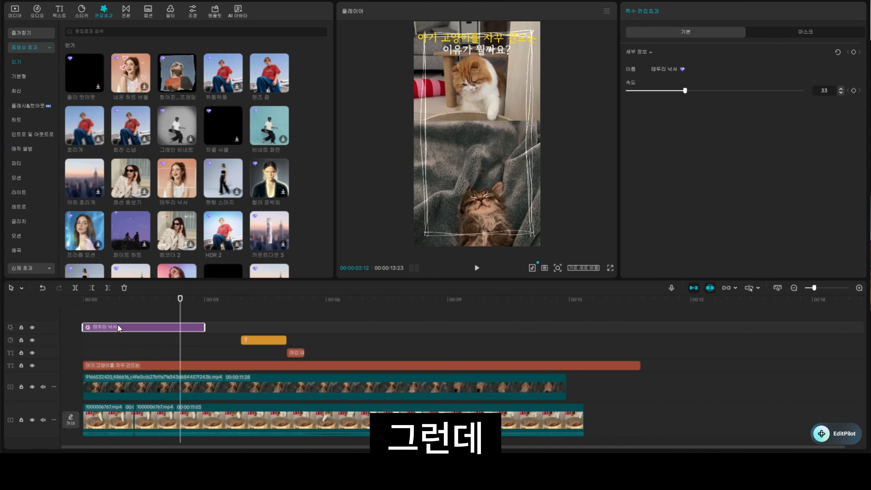
key(ctrl+z)
Apply the 테두리 낙서 effect directly to the kitten overlay clip and play it back from the start.
drag(174, 177, 122, 370)
drag(124, 299, 68, 302)
key(space)
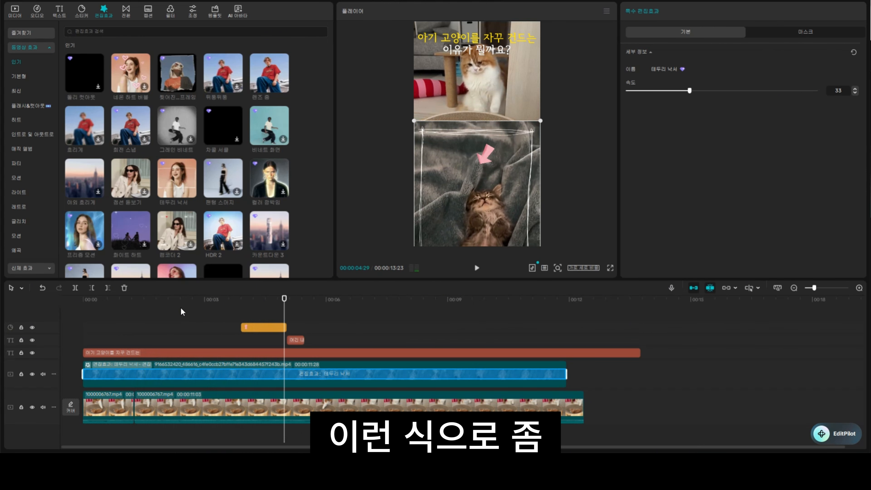
Undo the 테두리 낙서 effect on the kitten overlay clip and return to the imported media.
key(ctrl+z)
click(482, 322)
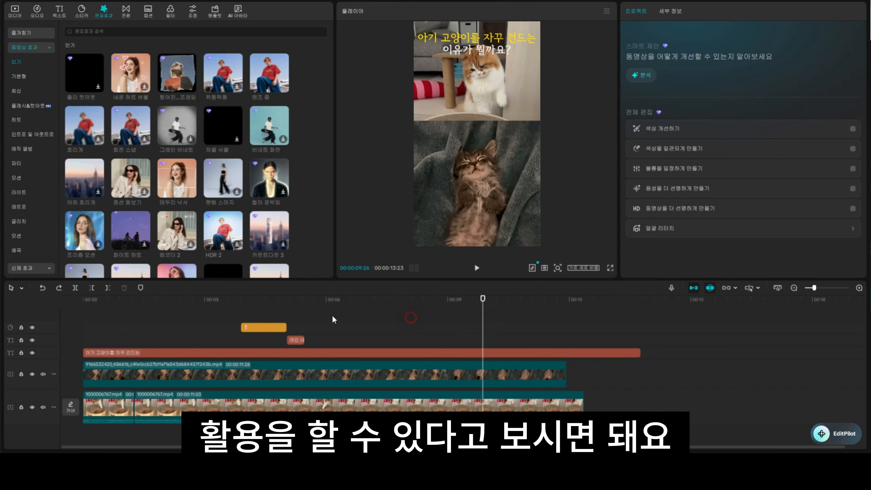
drag(235, 305, 82, 297)
click(122, 10)
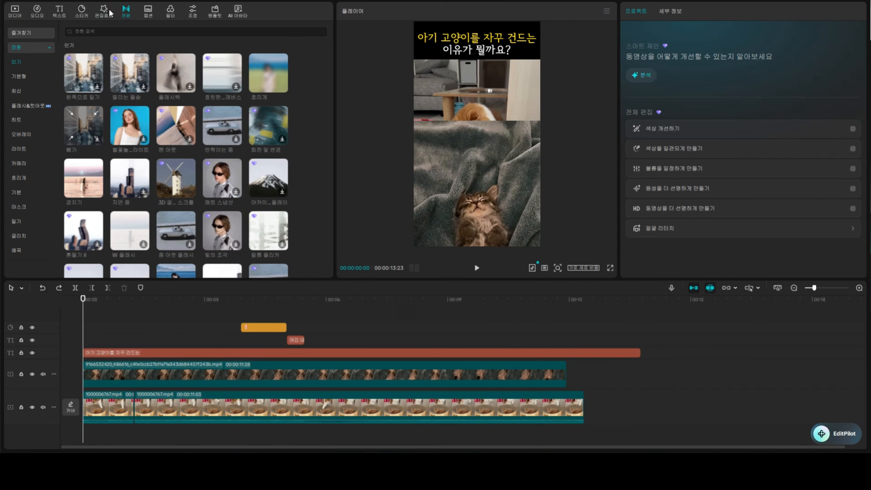
click(14, 12)
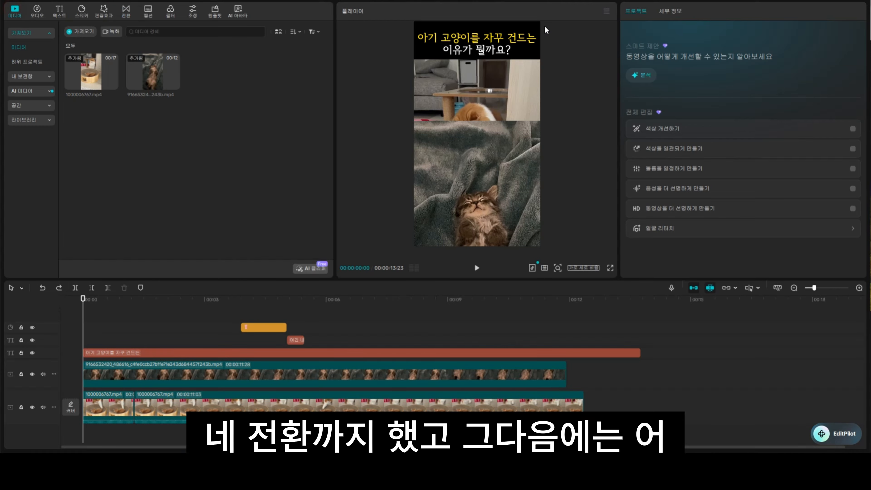
click(359, 353)
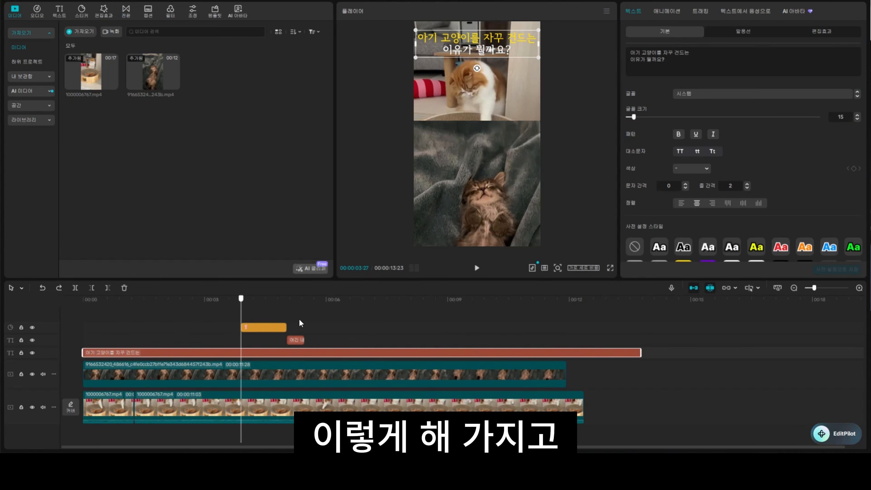
Split the main cat video at 00:00:11:28, where the kitten overlay ends, and delete the leftover piece.
drag(572, 330, 566, 331)
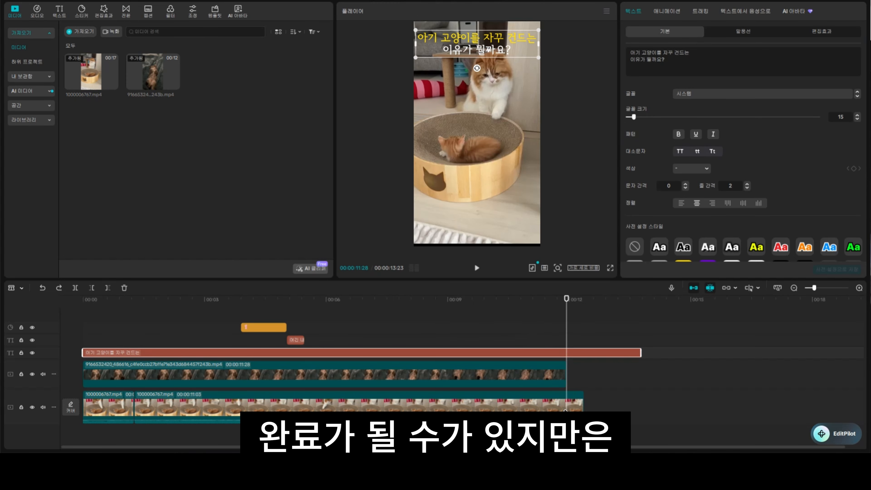
click(565, 409)
key(a)
click(574, 407)
key(Delete)
Split the title text clip at 00:00:11:28 and delete the part that extends past the video.
key(b)
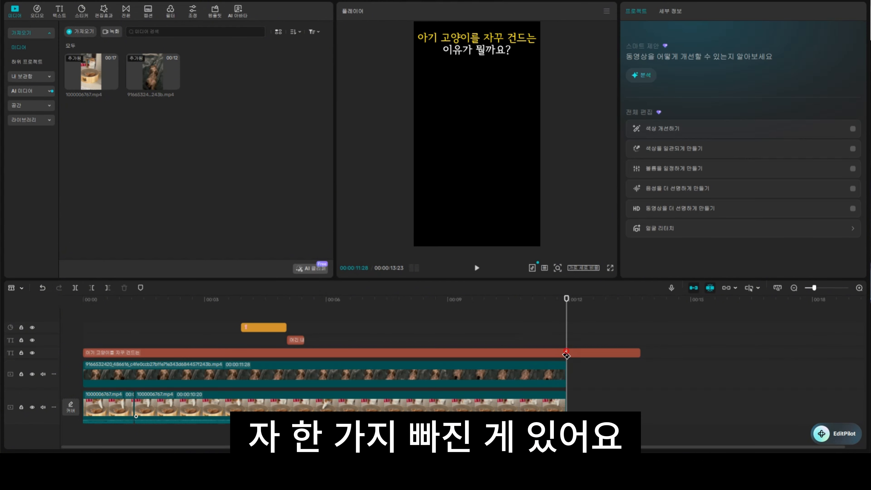
click(567, 353)
key(a)
click(580, 356)
key(Delete)
Delete the sleeping kitten overlay clip from the timeline and select the main cat video.
drag(567, 306, 150, 325)
click(251, 378)
key(Delete)
click(159, 386)
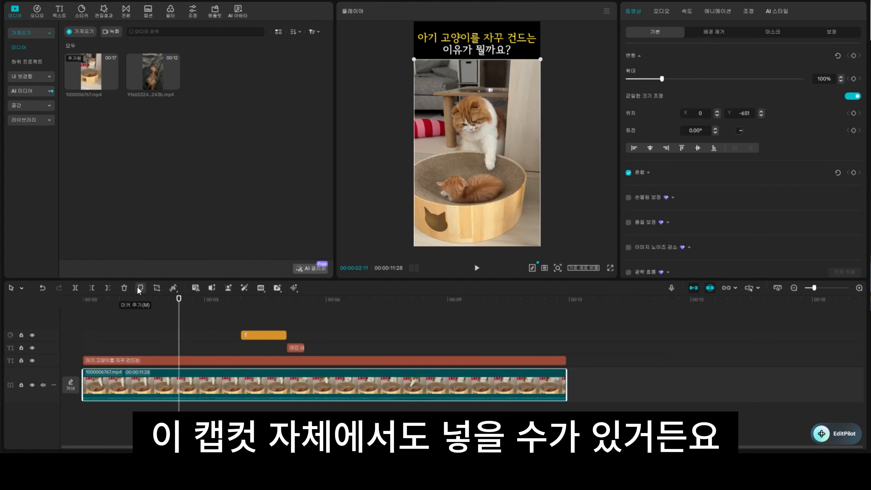
Open the built-in audio library and view its popular sound effects.
mouse_move(136, 52)
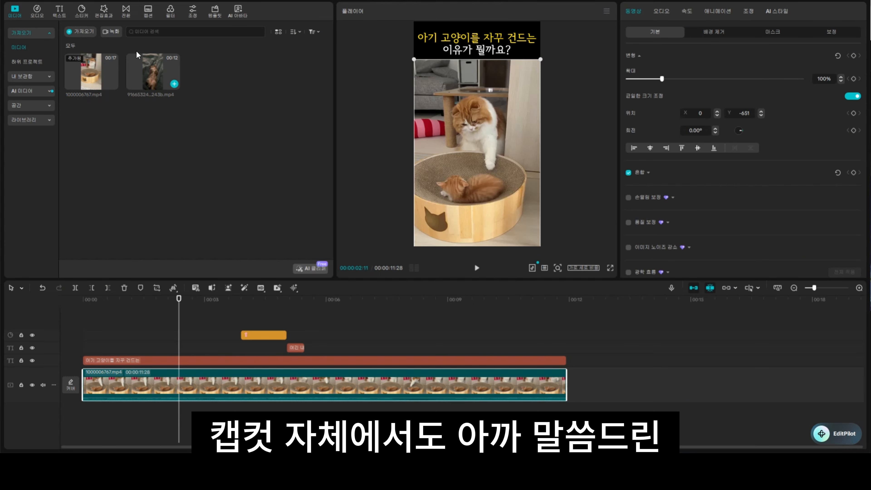
click(37, 11)
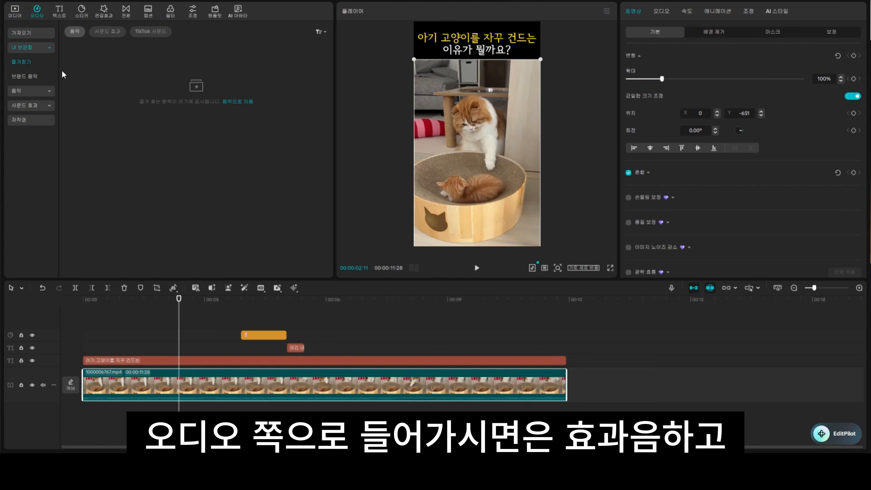
click(27, 104)
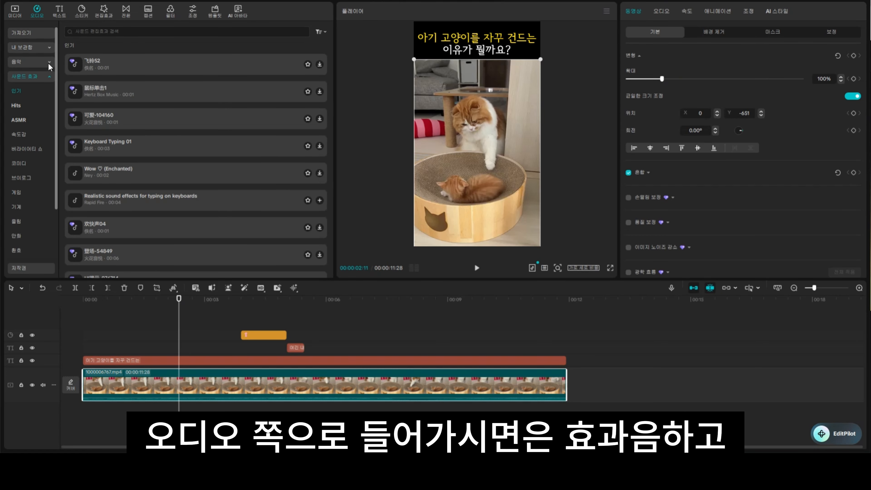
click(37, 267)
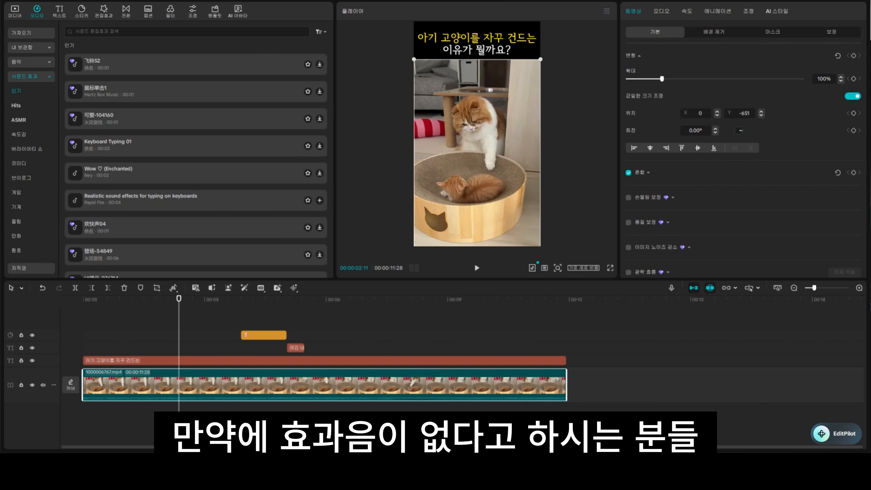
Switch to File Explorer and look through the sound files in the 효과음 모음 folder.
drag(870, 62, 417, 51)
scroll(534, 185, down, 3)
scroll(534, 186, down, 3)
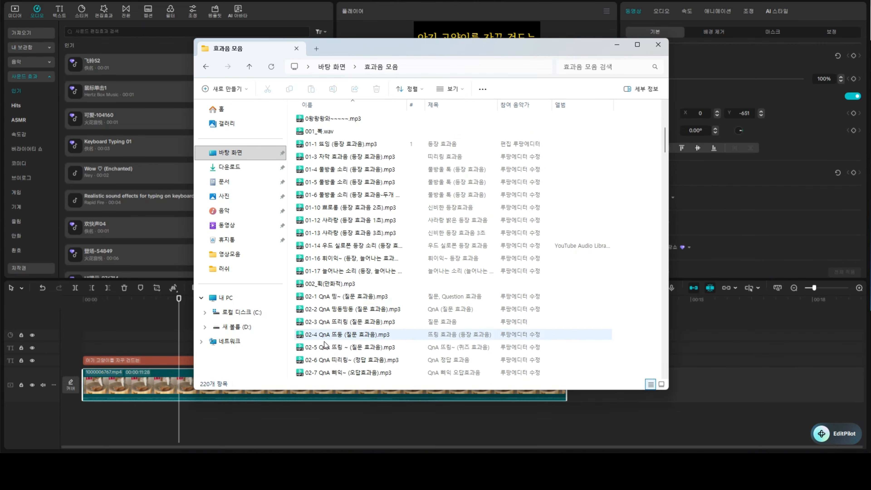
scroll(457, 282, up, 6)
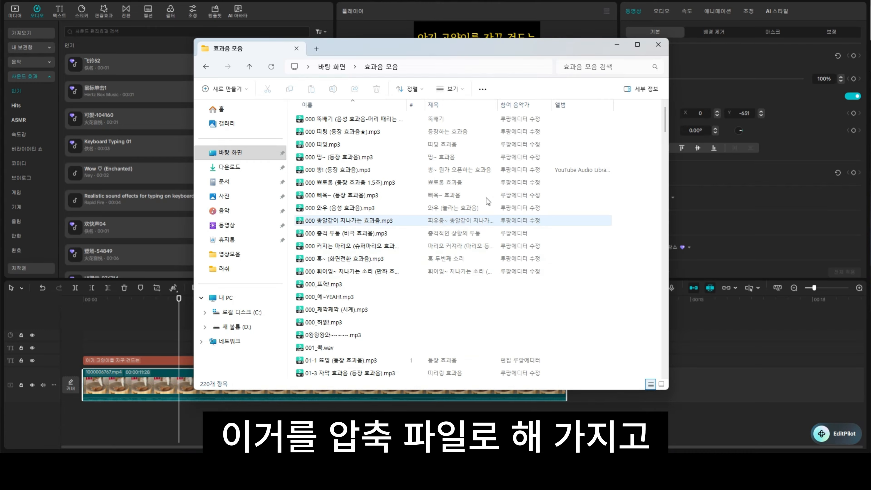
drag(462, 50, 588, 69)
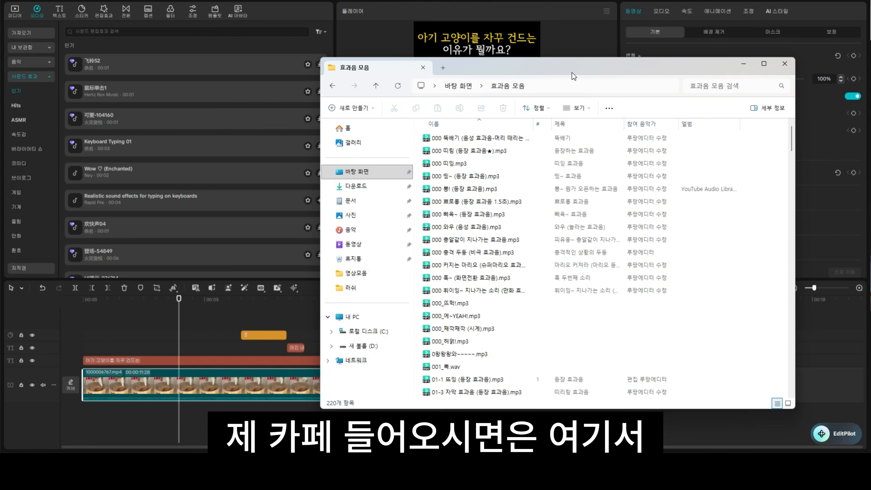
click(562, 73)
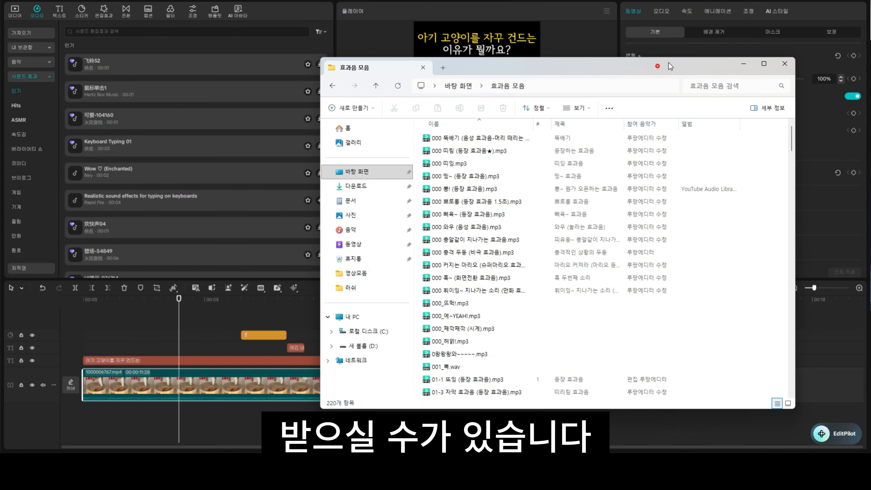
drag(668, 62, 728, 67)
Import the 뿅! (등장 효과음) and 와우 (음성 효과음) MP3 files from the 효과음 모음 folder into the project media.
click(18, 10)
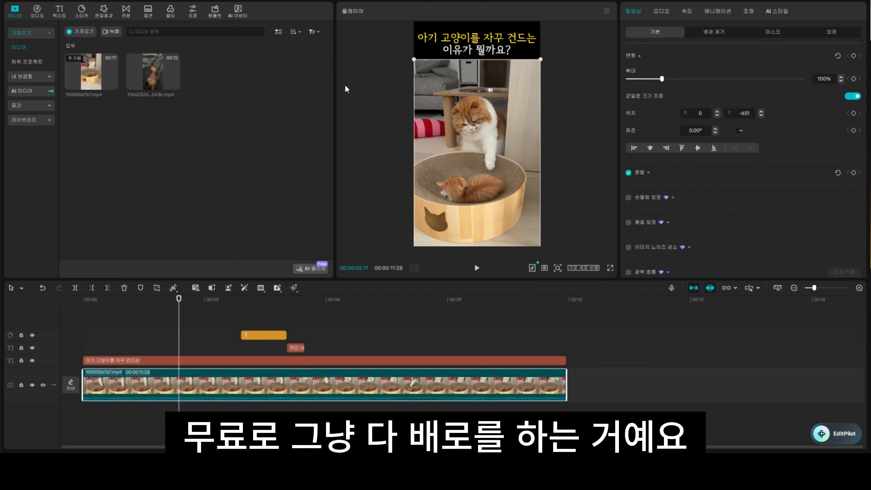
click(497, 472)
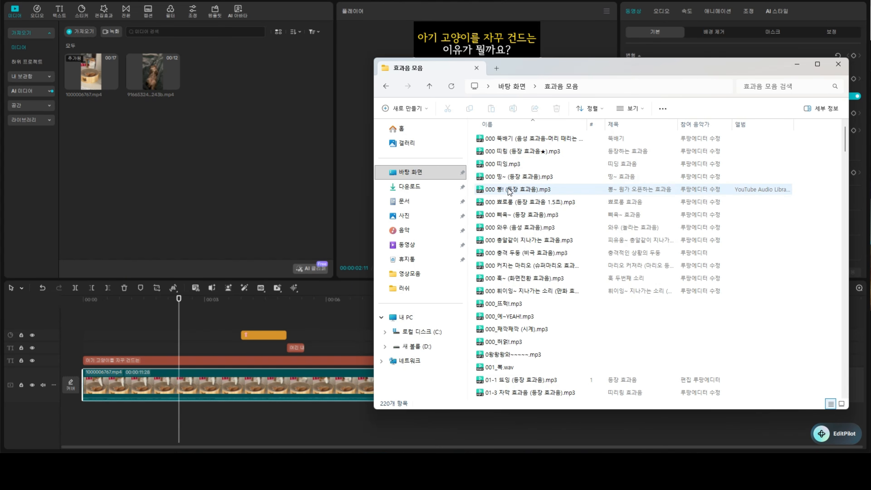
drag(511, 189, 234, 158)
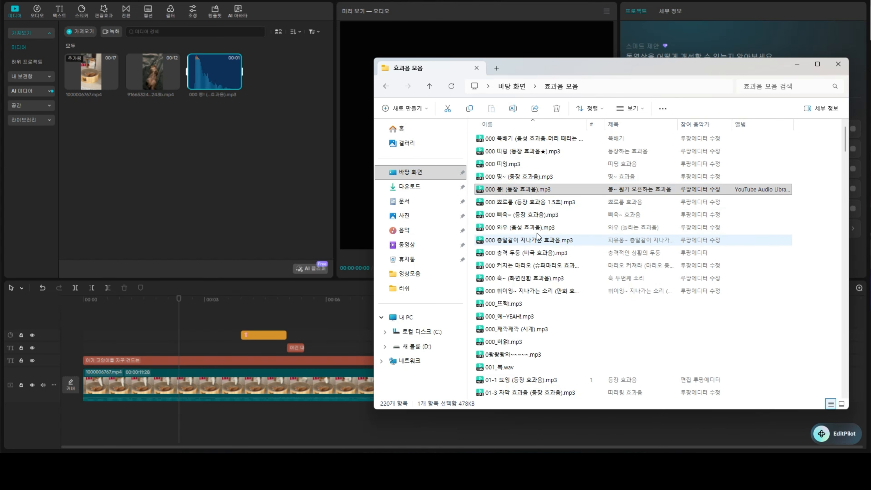
click(497, 223)
drag(497, 223, 328, 193)
Place the 뿅! sound at the start of the timeline and the 와우 sound just before the arrow sticker appears.
drag(208, 78, 106, 404)
drag(120, 304, 114, 337)
drag(294, 83, 240, 414)
Play back the timeline at the 와우 sound effect and scrub through the edited video.
click(236, 309)
key(space)
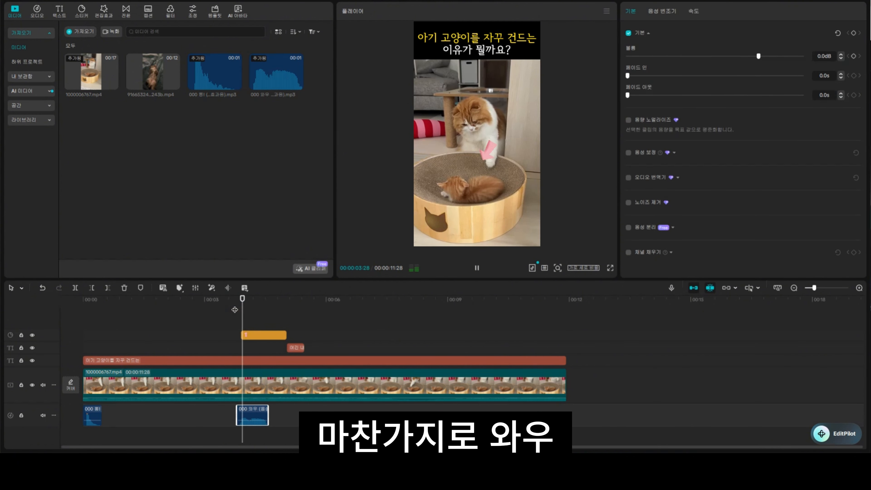
key(space)
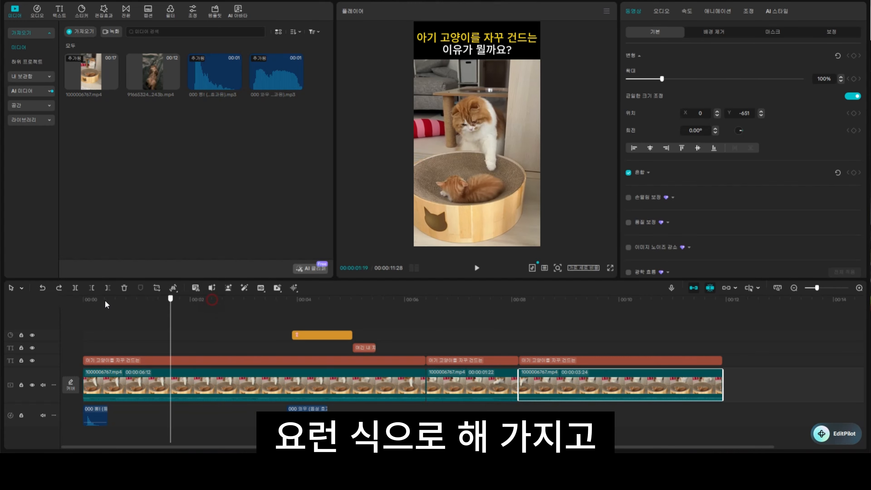
click(216, 309)
drag(217, 309, 417, 308)
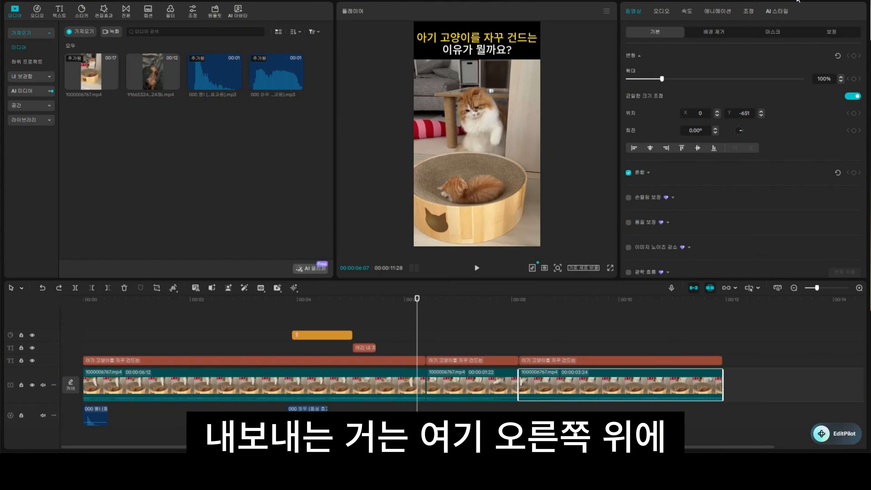
Export the video to the Downloads folder as 아기고양이를건드리는이유 and close the sharing dialog without sharing.
click(797, 1)
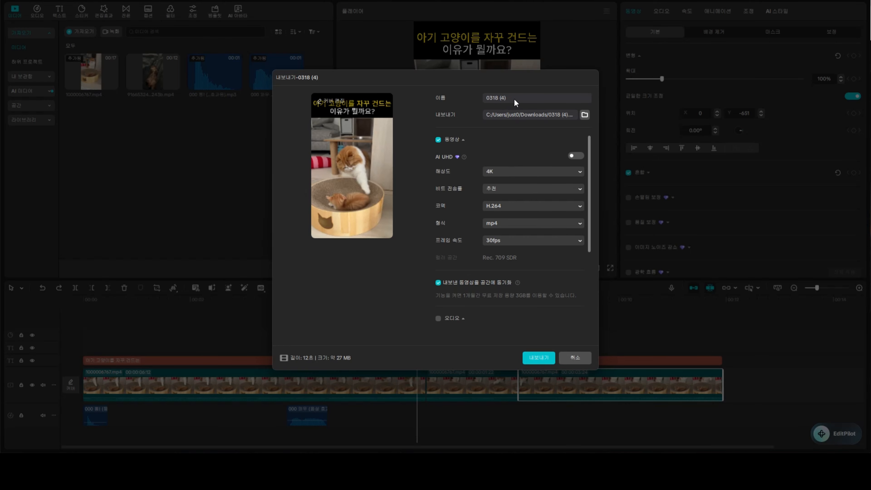
drag(515, 102, 420, 101)
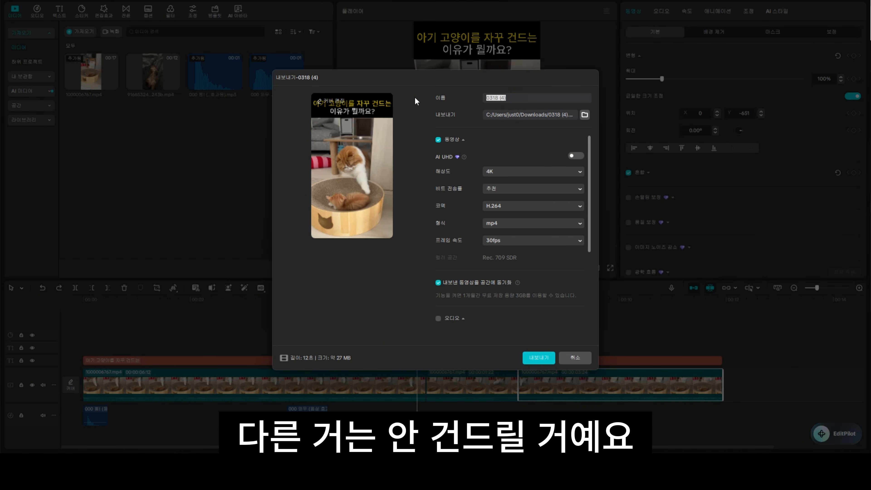
text(0319)
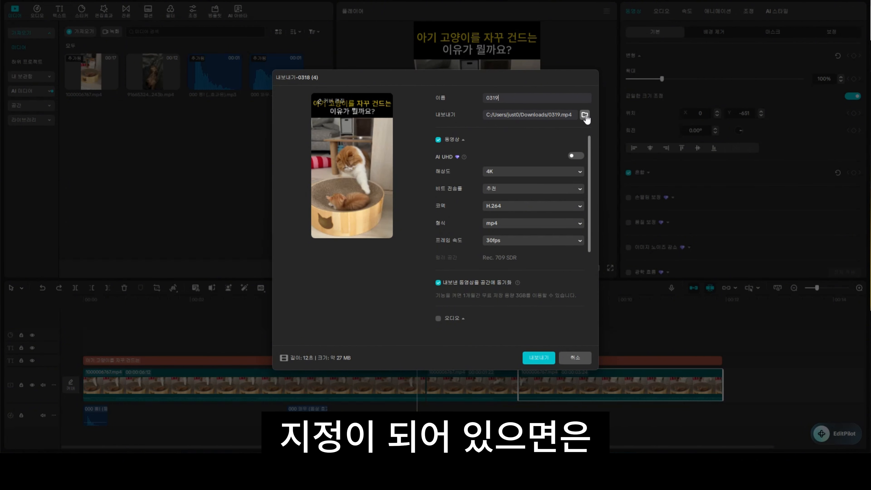
drag(523, 101, 434, 94)
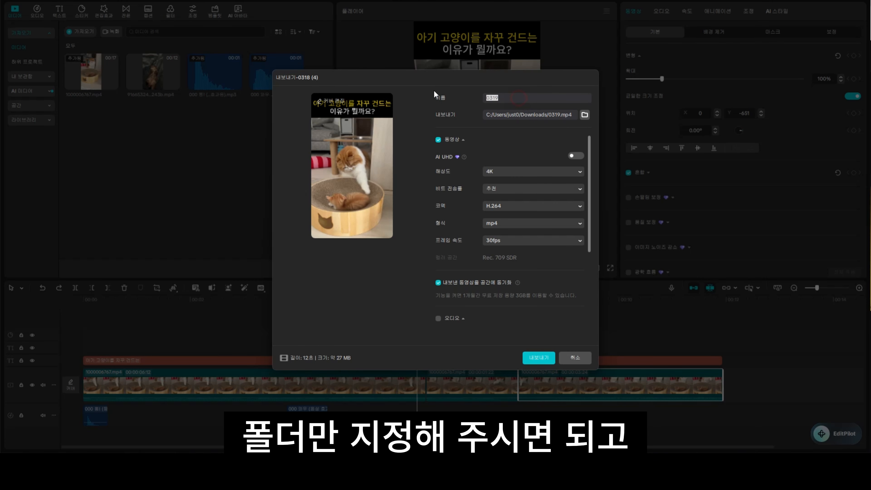
text(아기고양)
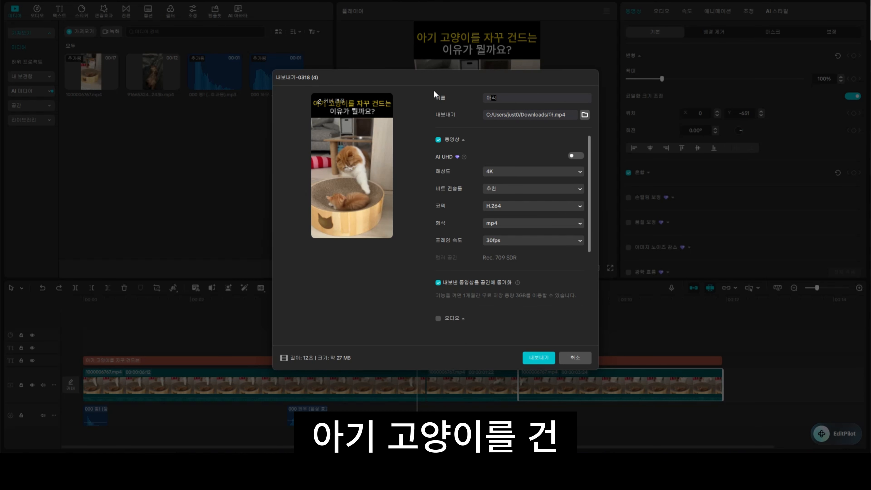
text(이를 거)
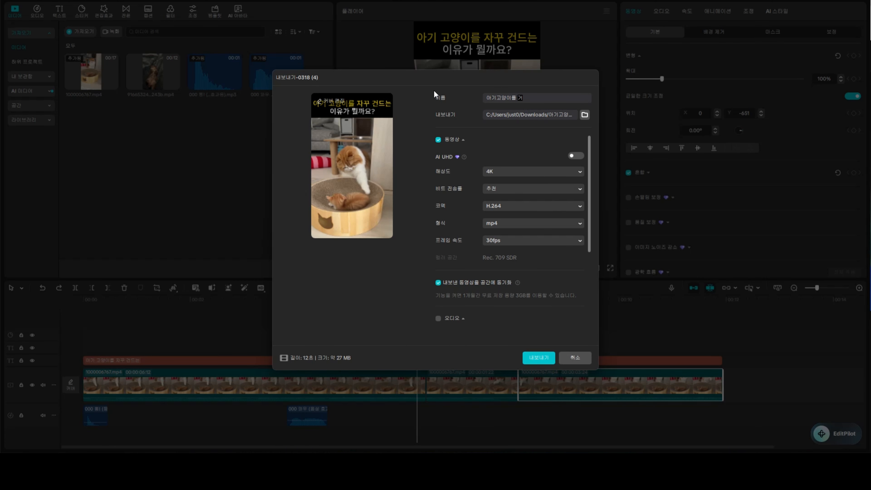
text(건드리는이유)
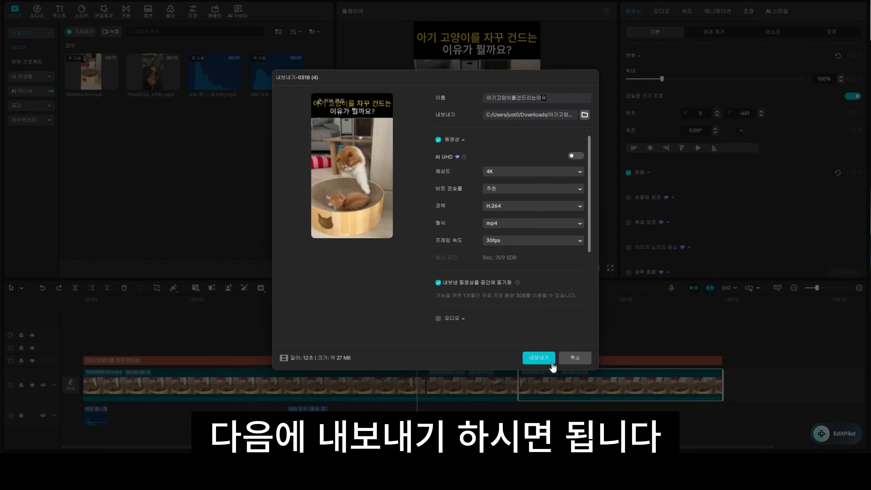
click(534, 359)
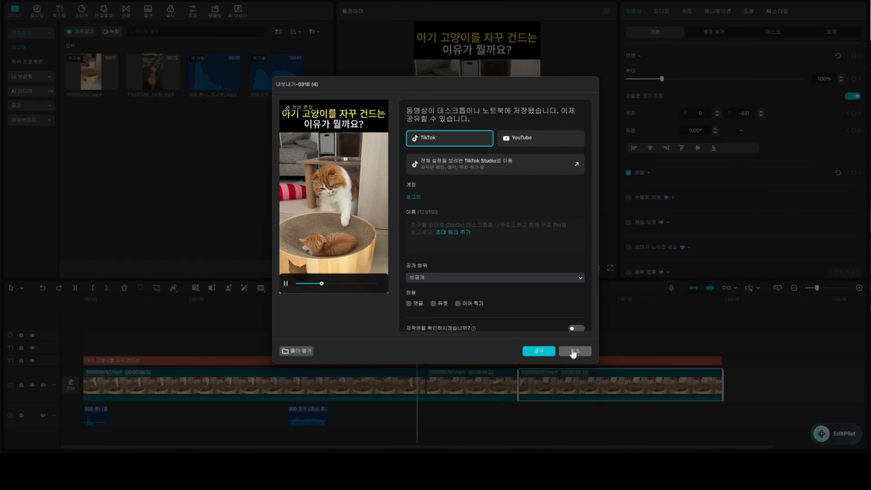
click(575, 351)
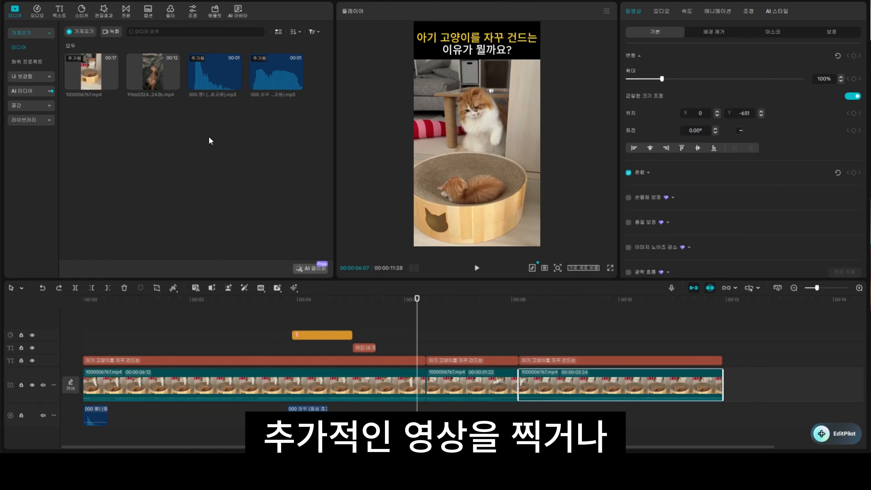
key(space)
key(space)
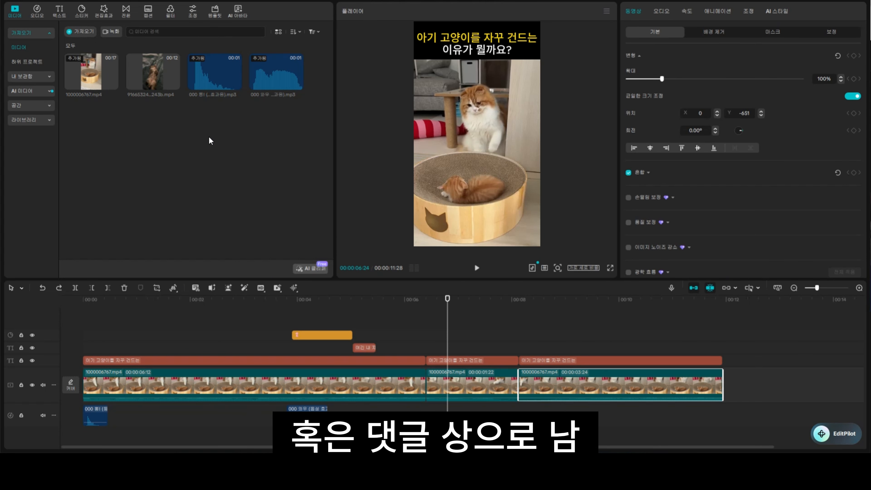